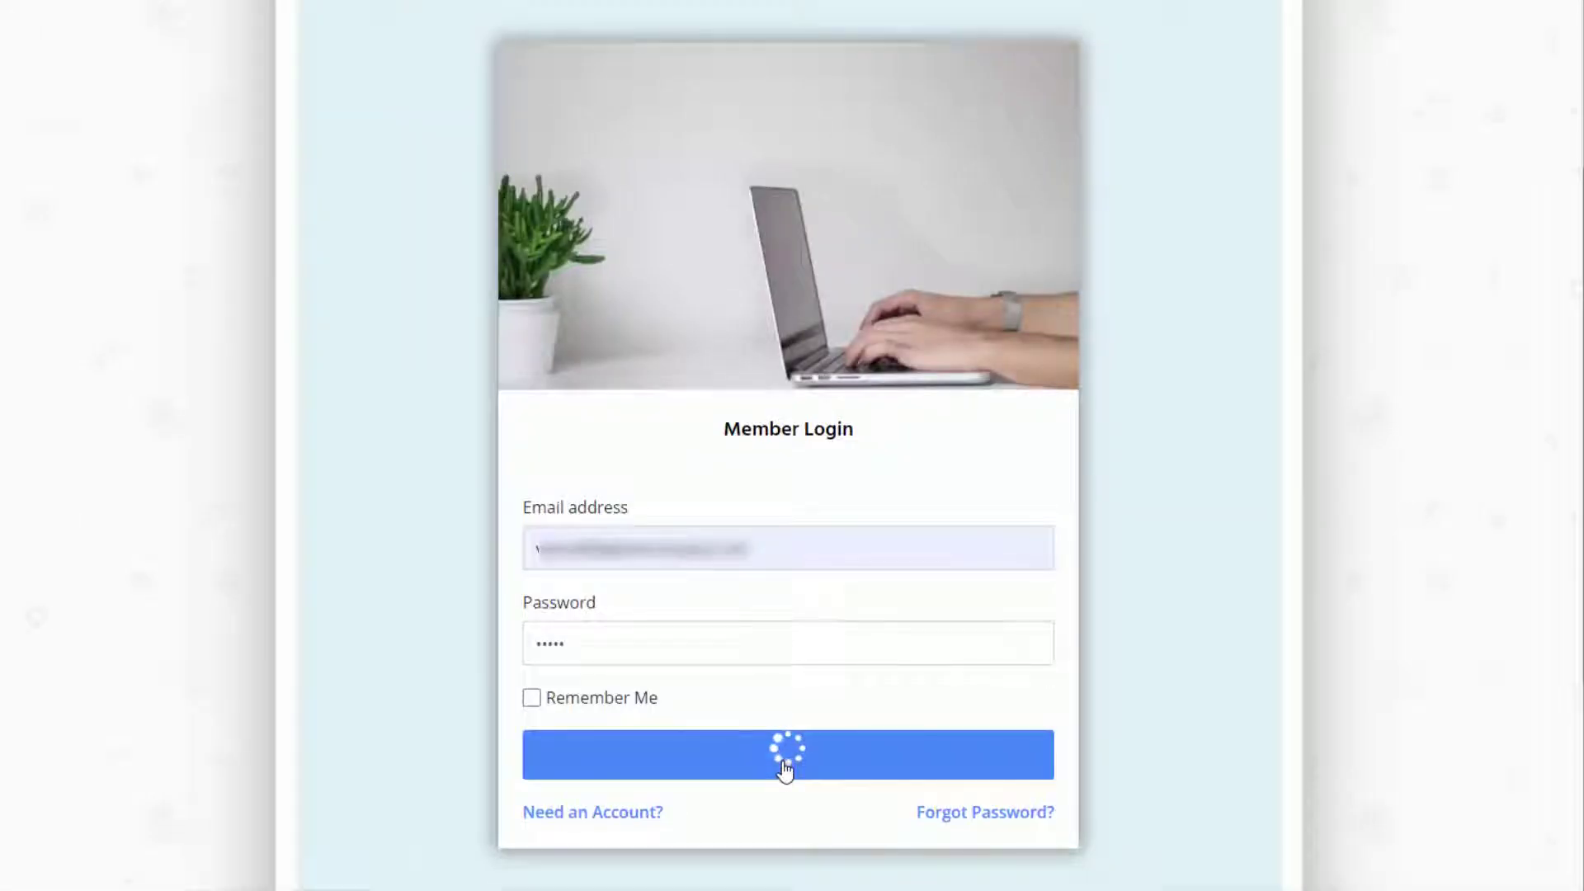
# Scroll down the member dashboard to review its points, badge, certificate and course progress.
pyautogui.scroll(-1, 790, 450)
pyautogui.scroll(-2, 487, 368)
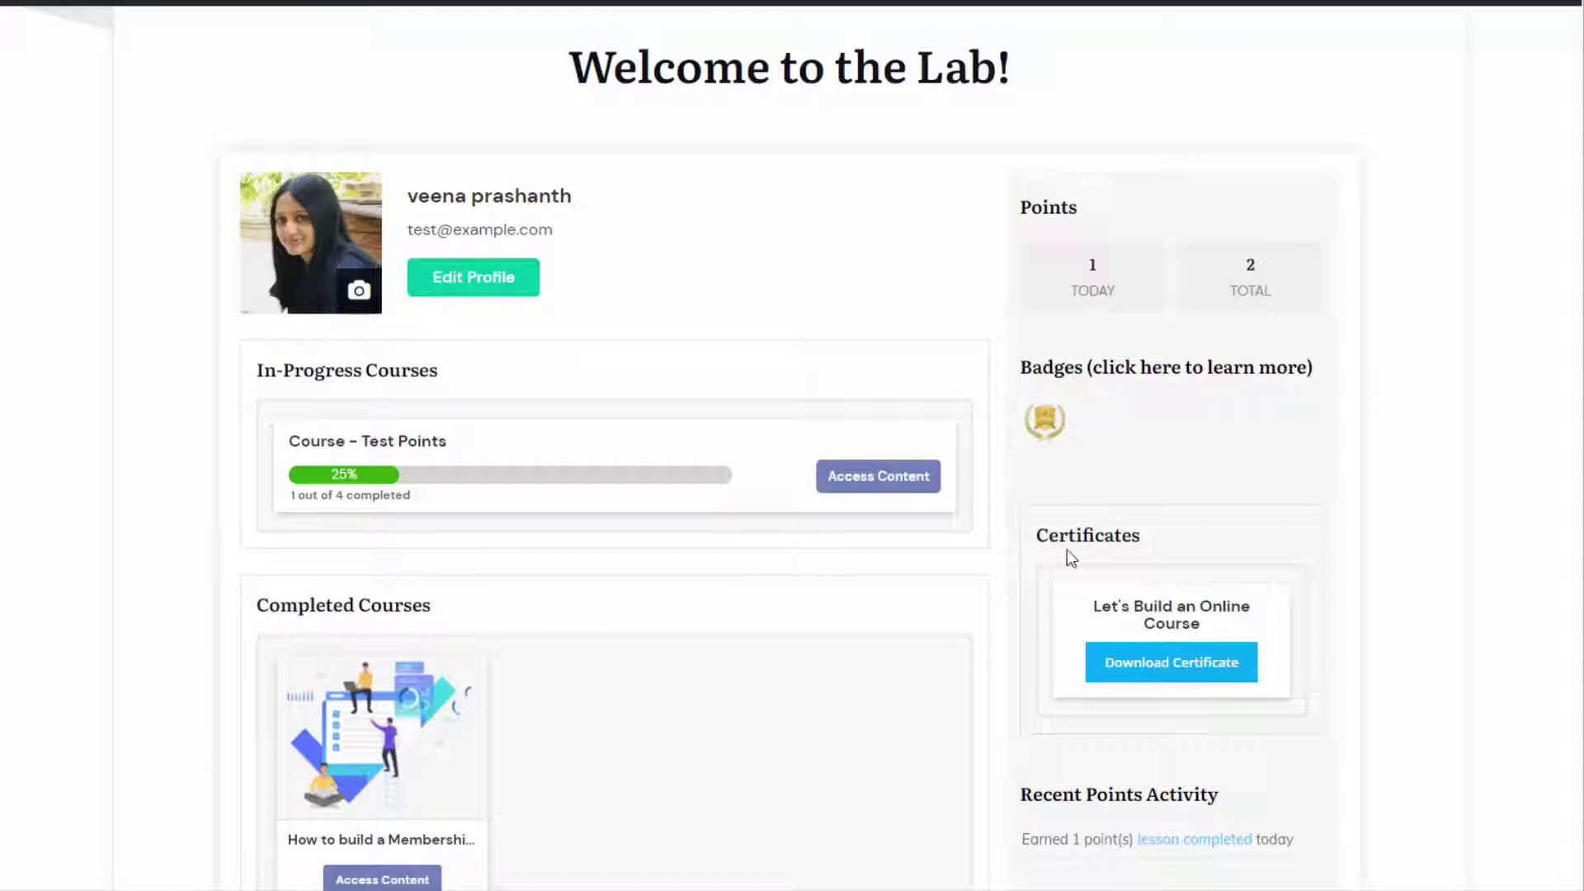
pyautogui.scroll(-3, 1124, 424)
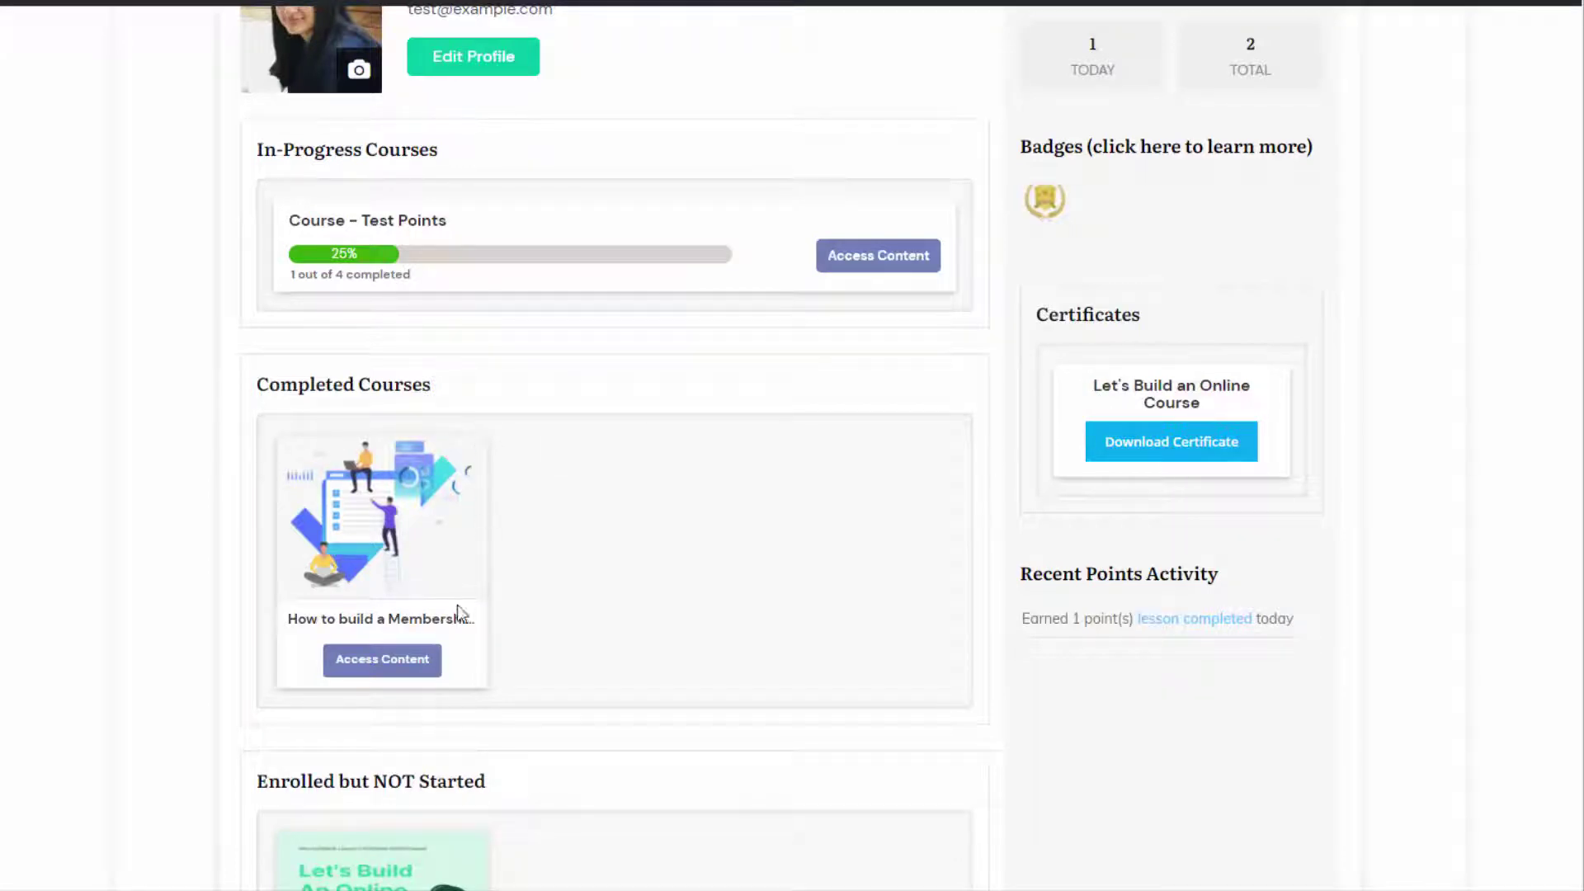
pyautogui.scroll(-4, 388, 689)
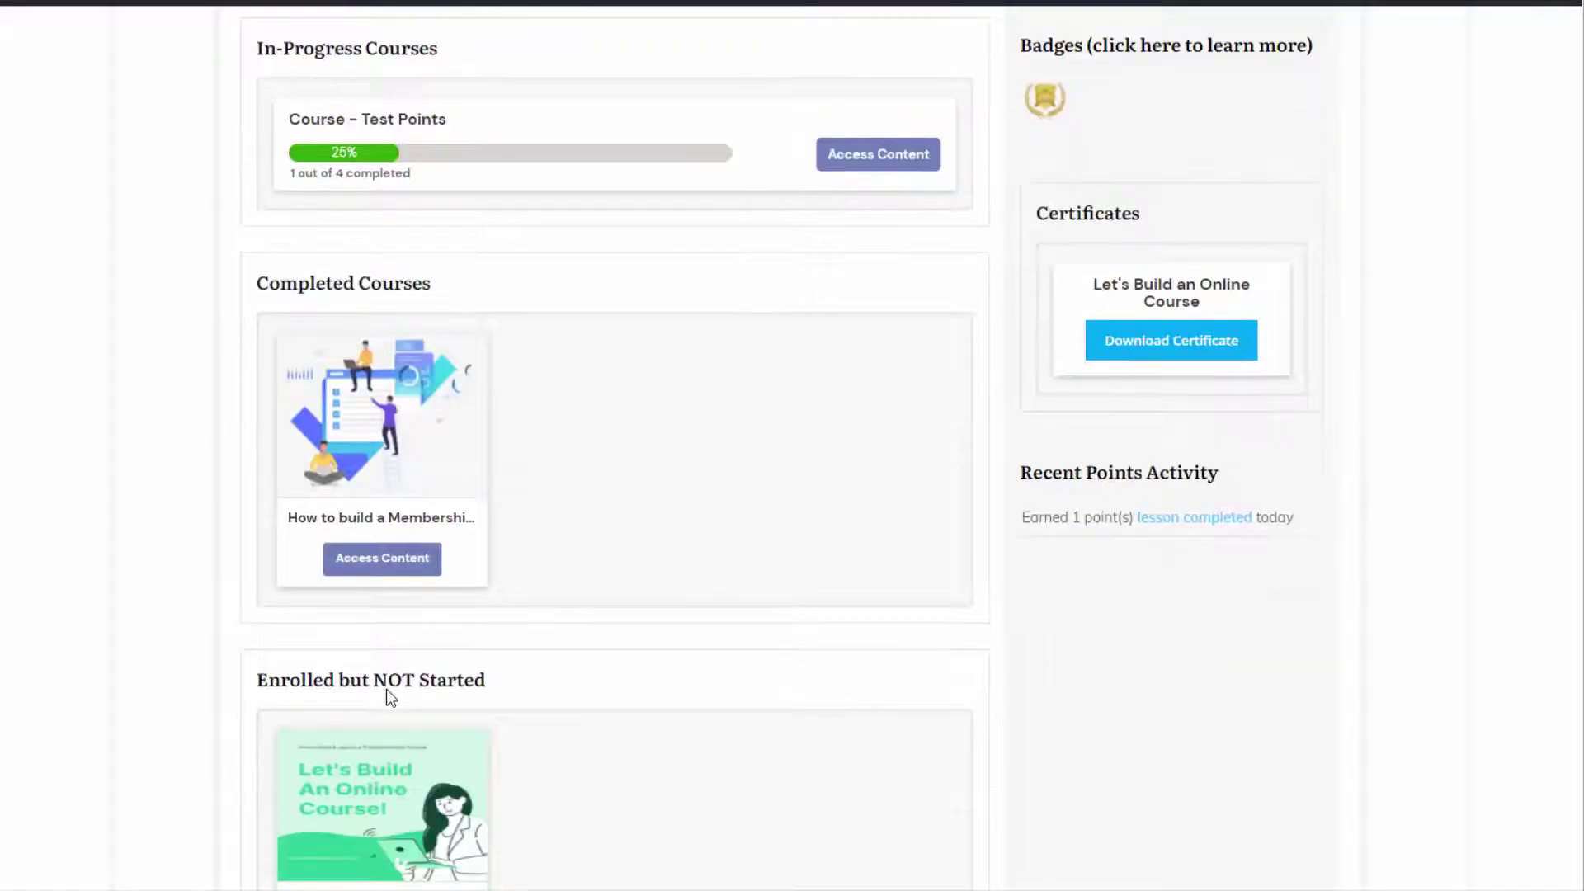
pyautogui.scroll(5, 388, 689)
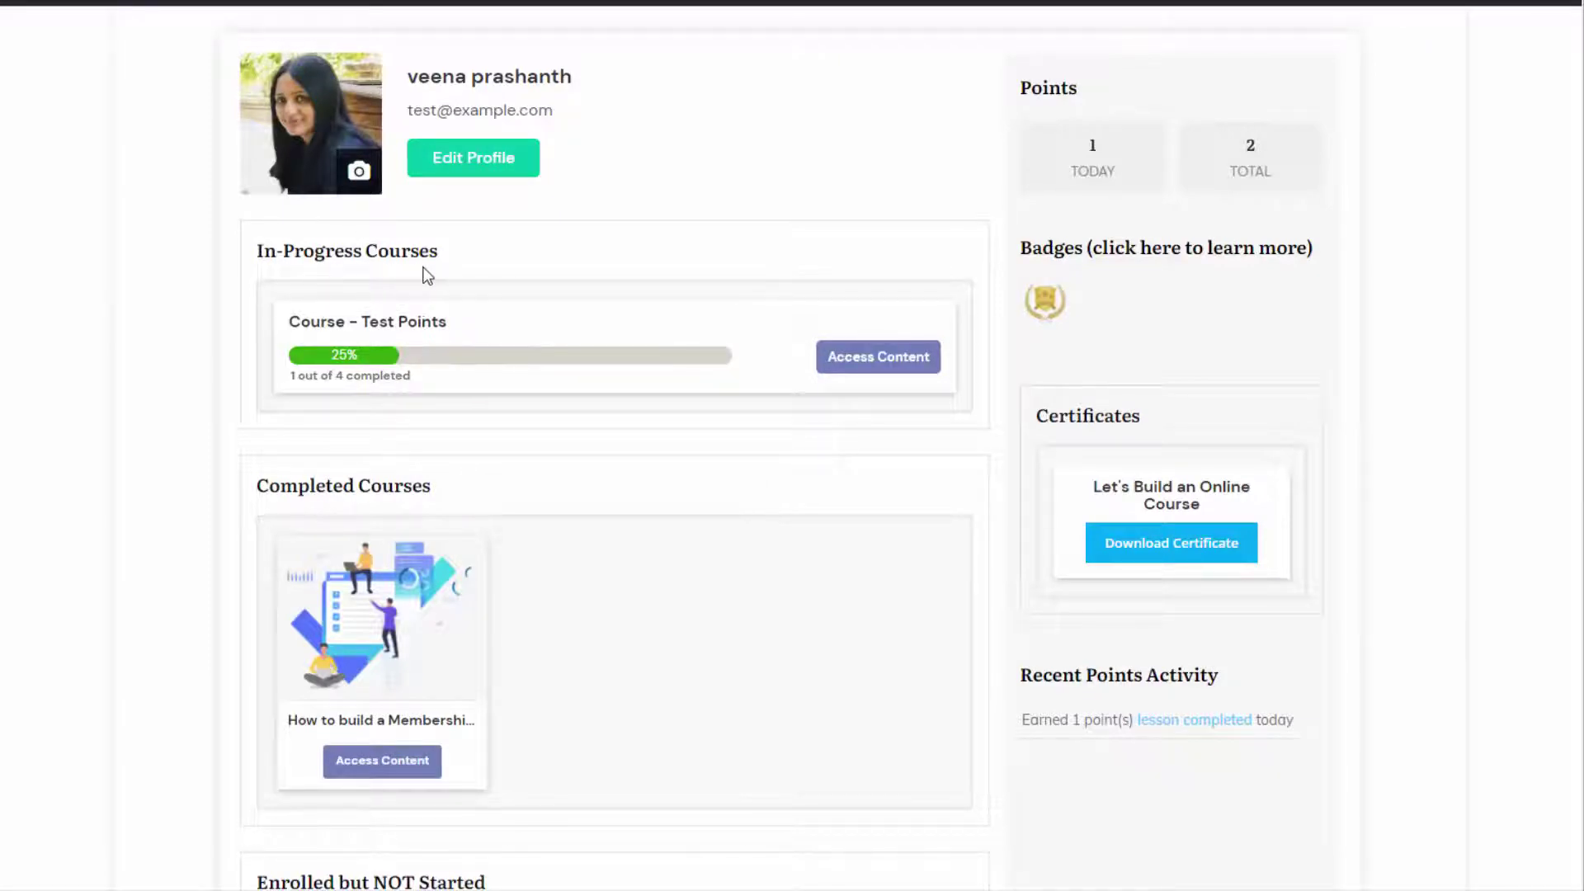
pyautogui.scroll(-1, 546, 383)
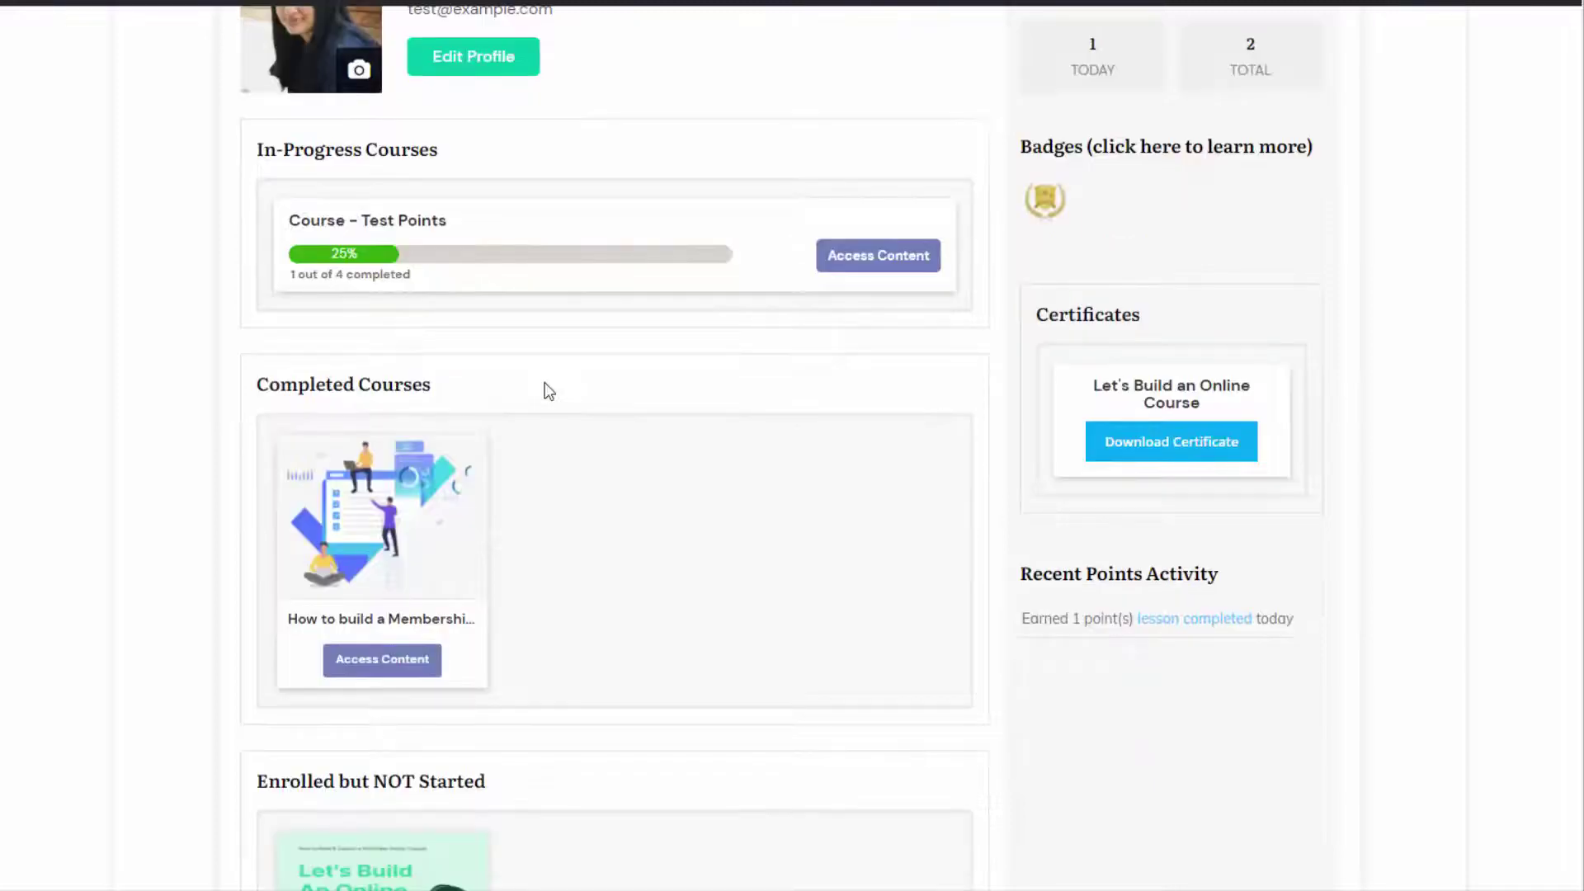
pyautogui.scroll(-3, 545, 383)
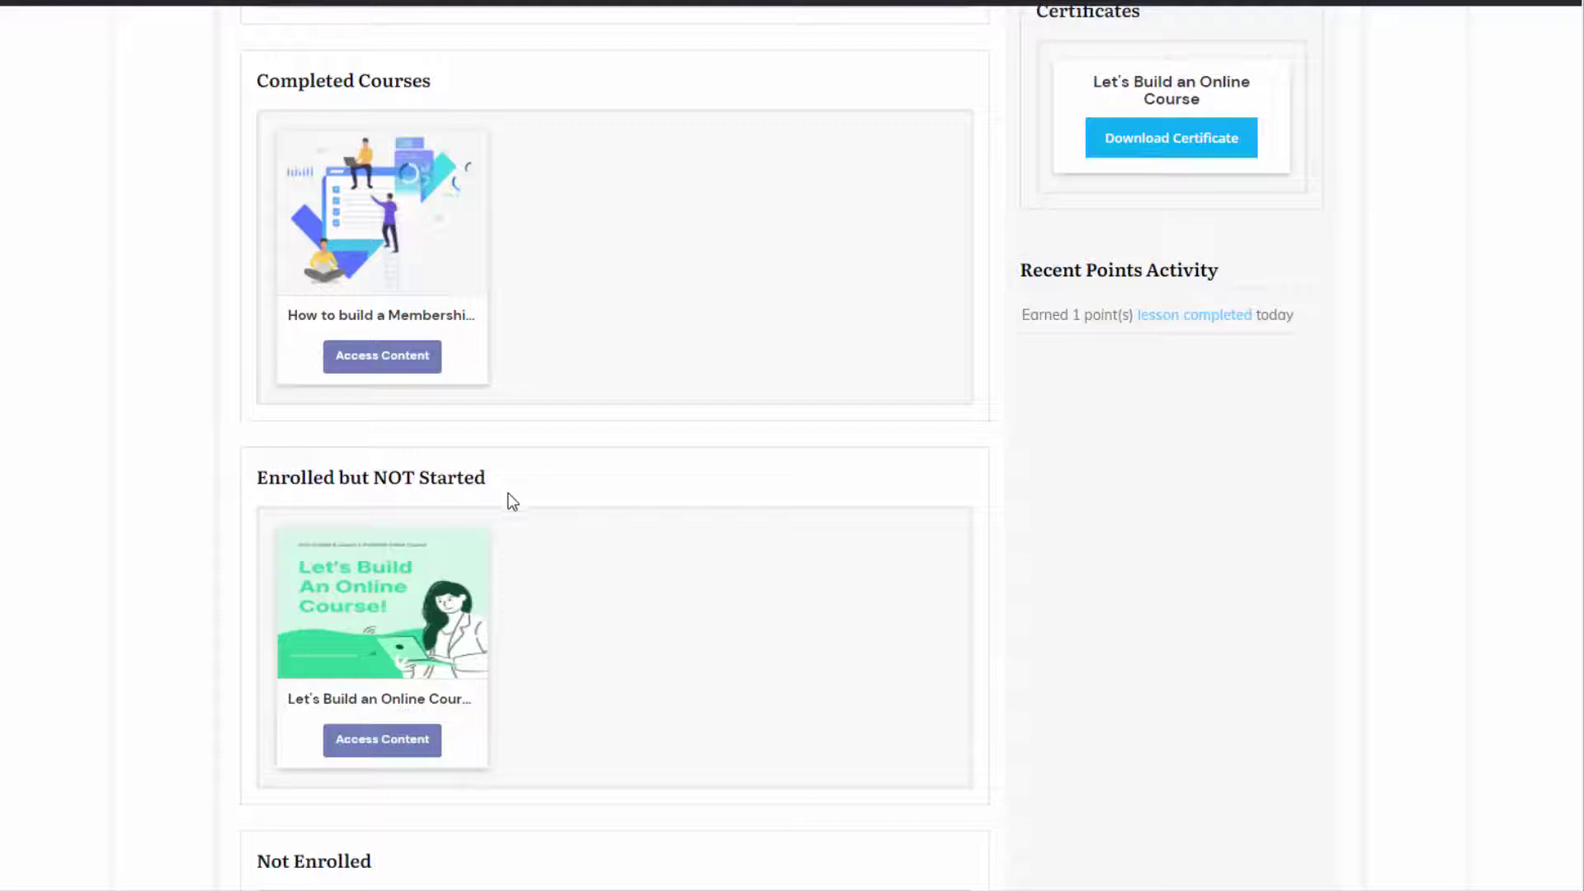
pyautogui.scroll(-2, 456, 692)
pyautogui.scroll(-3, 462, 693)
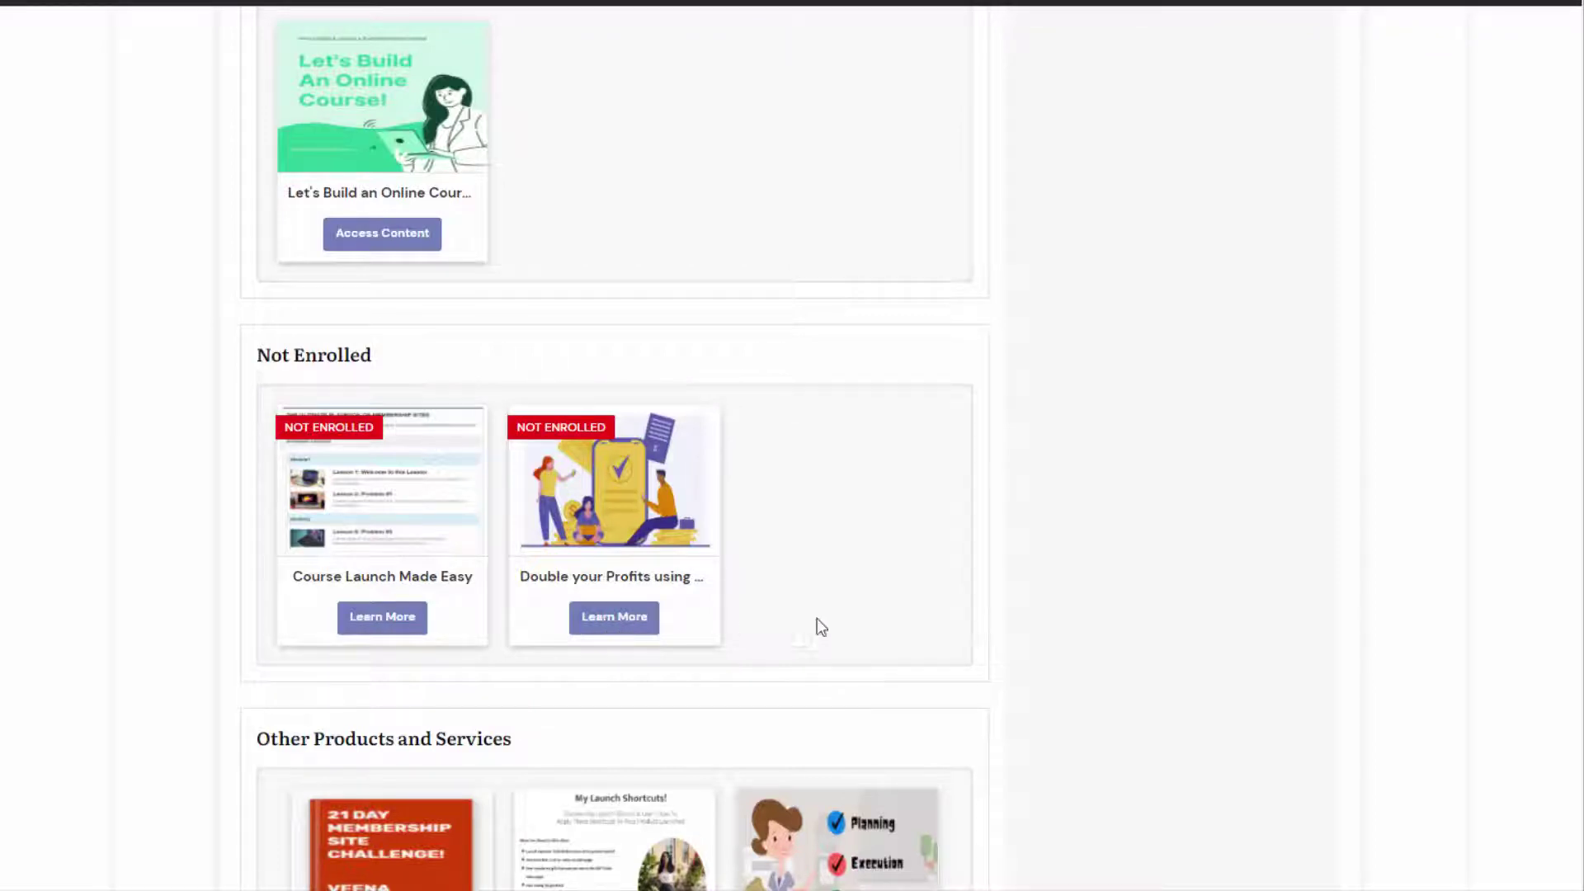
pyautogui.scroll(12, 817, 625)
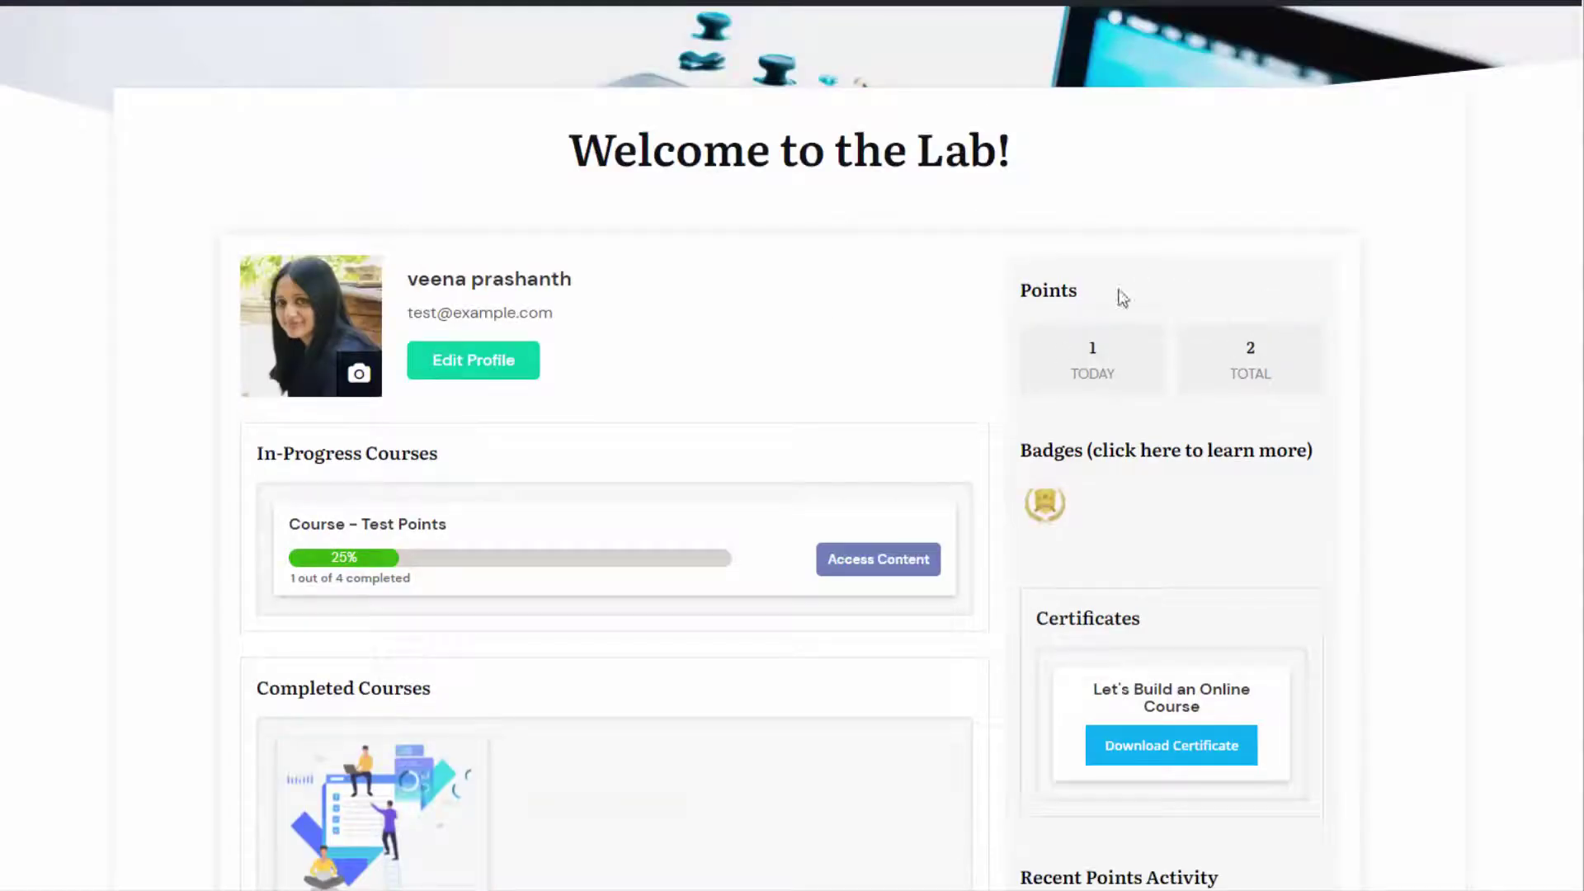
pyautogui.scroll(-1, 1264, 376)
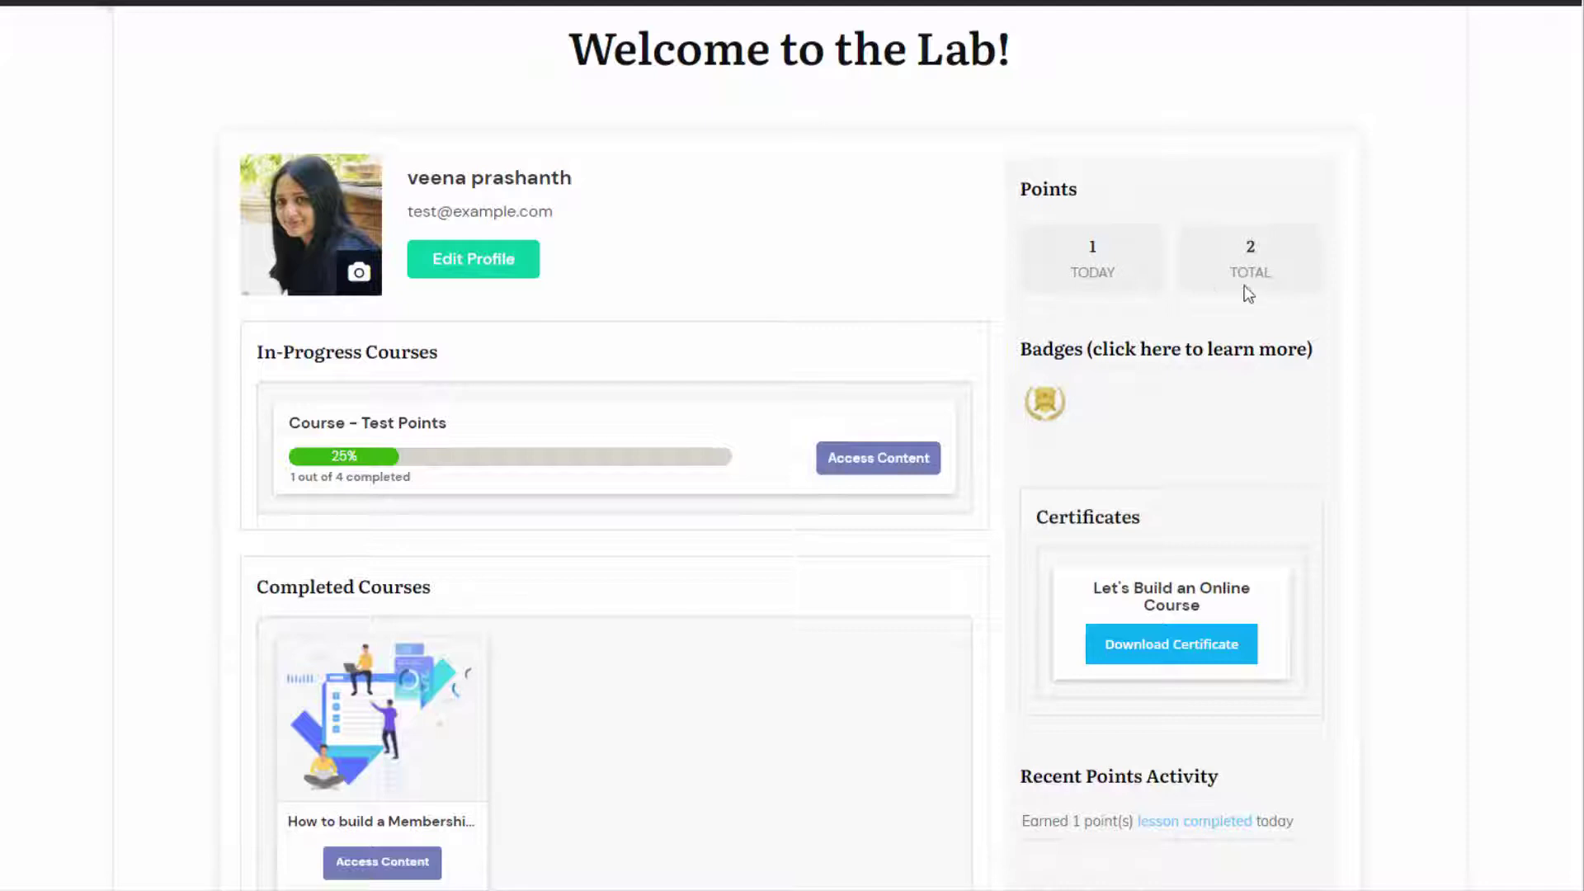
pyautogui.scroll(-3, 1274, 519)
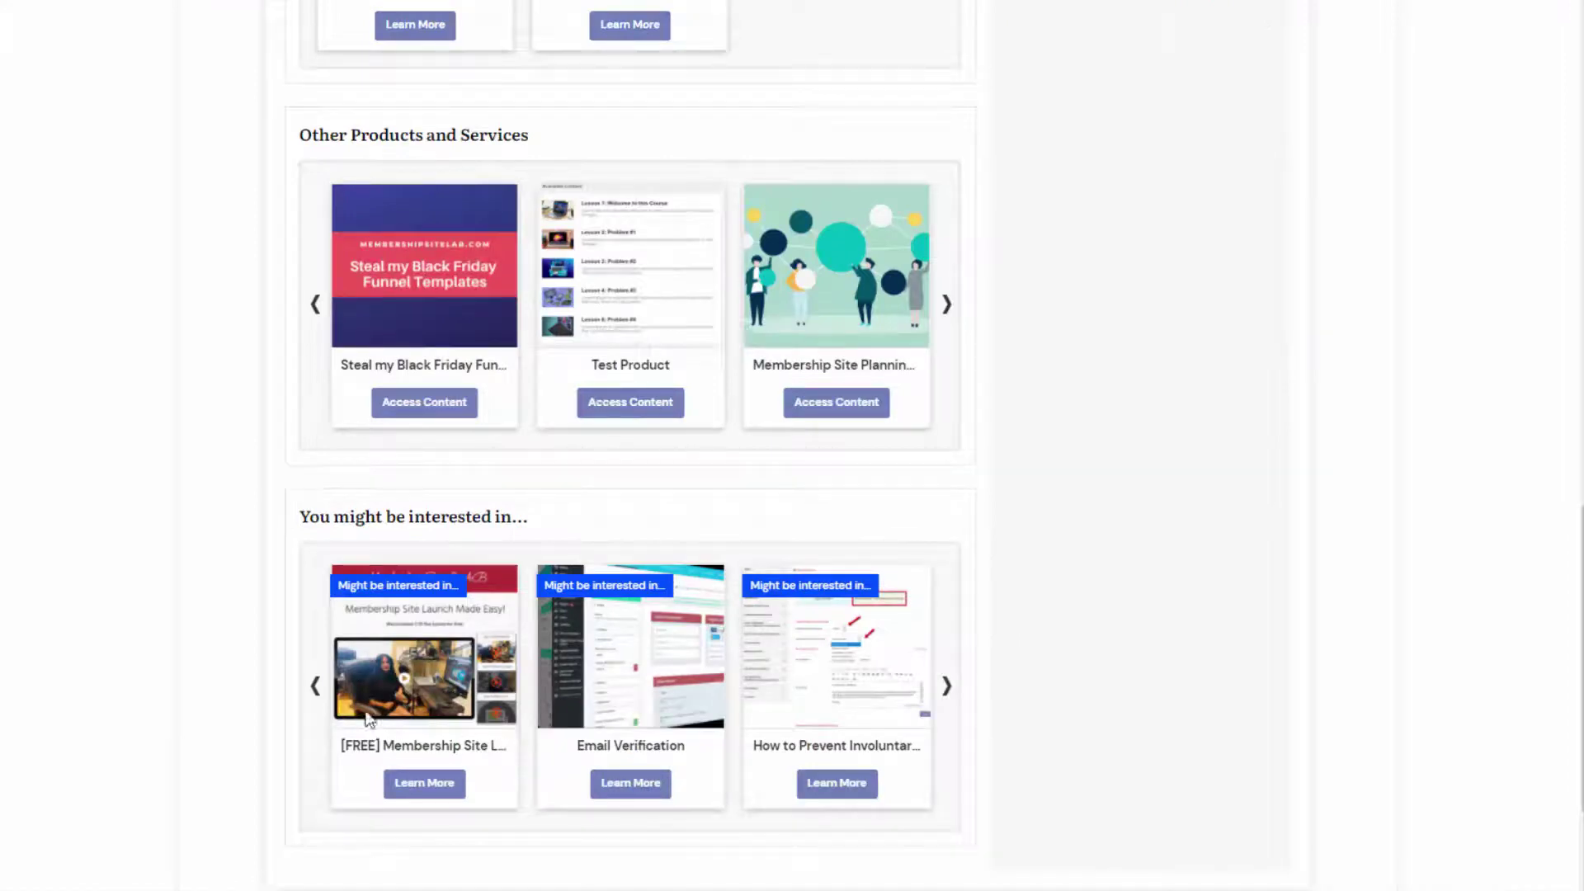
pyautogui.moveTo(305, 520); pyautogui.dragTo(575, 525)
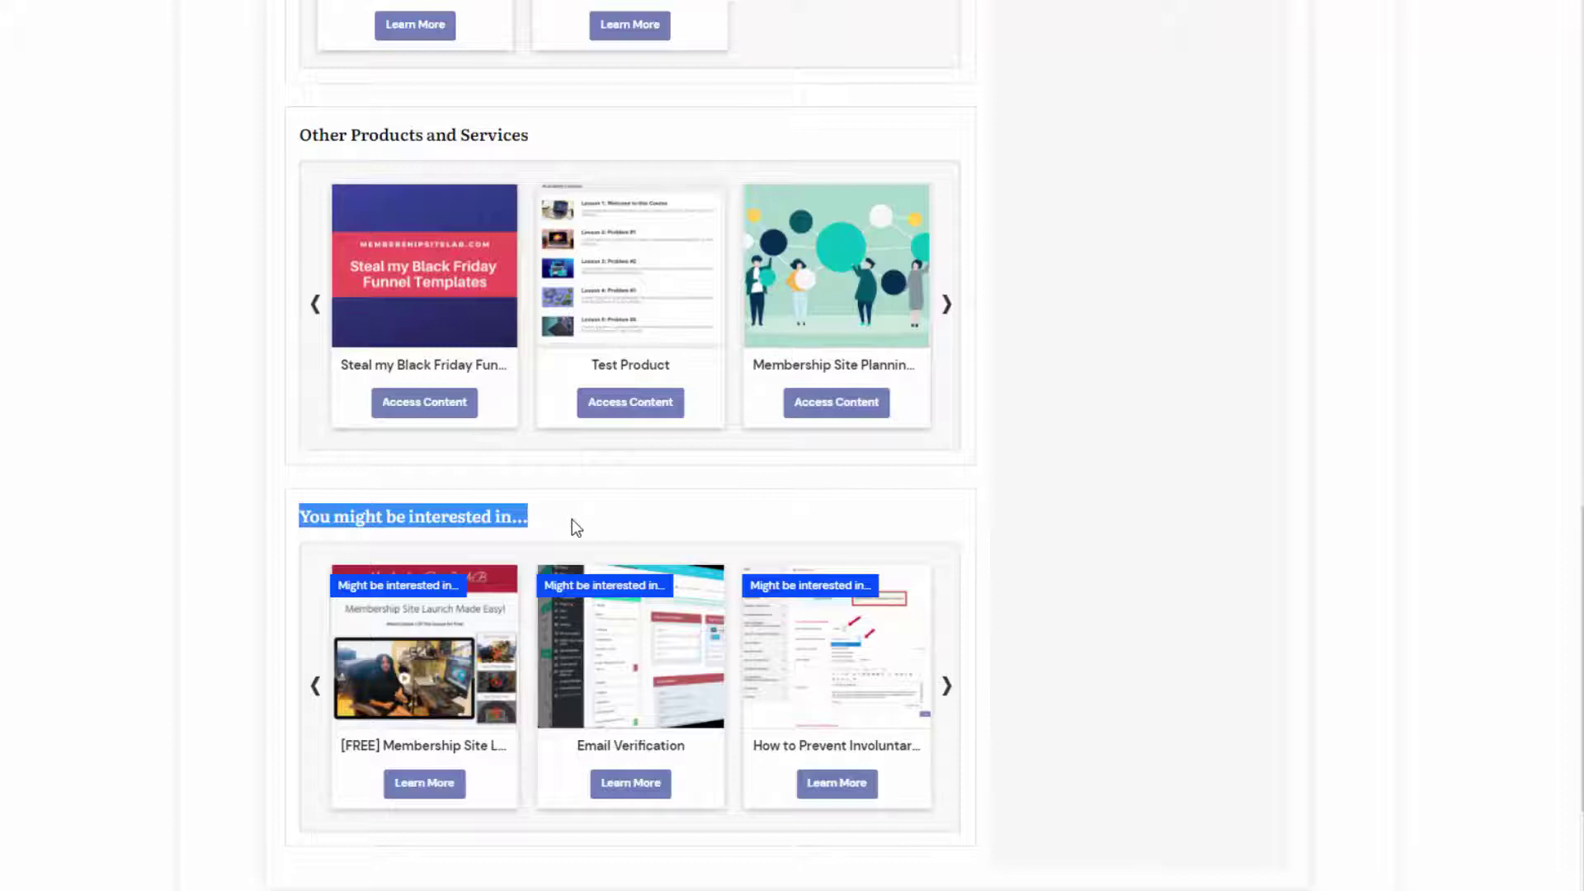
pyautogui.click(575, 528)
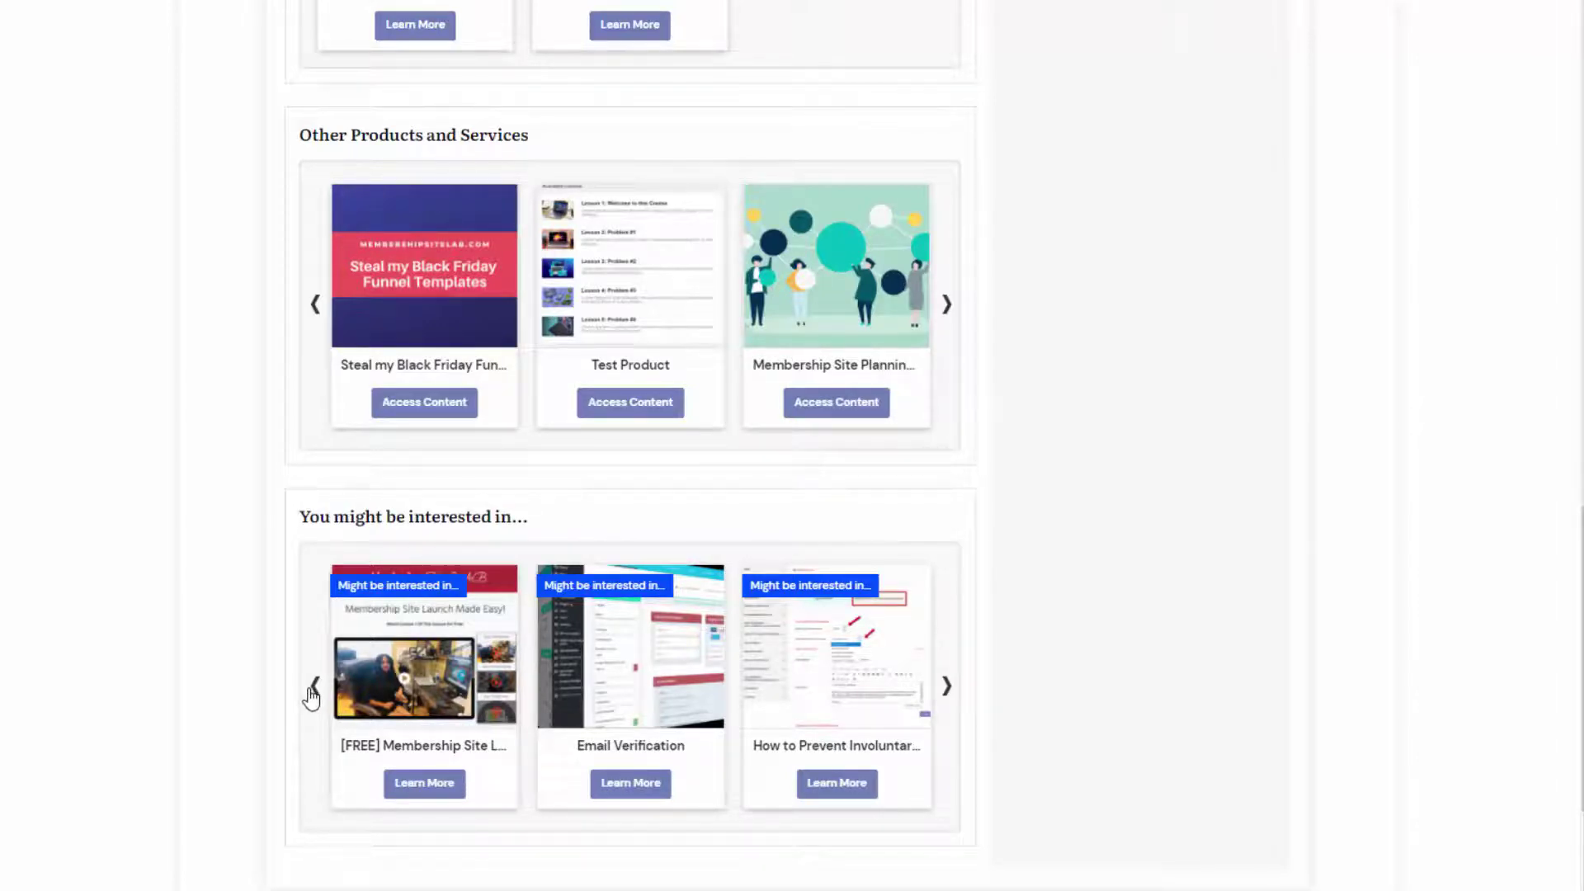
pyautogui.click(313, 692)
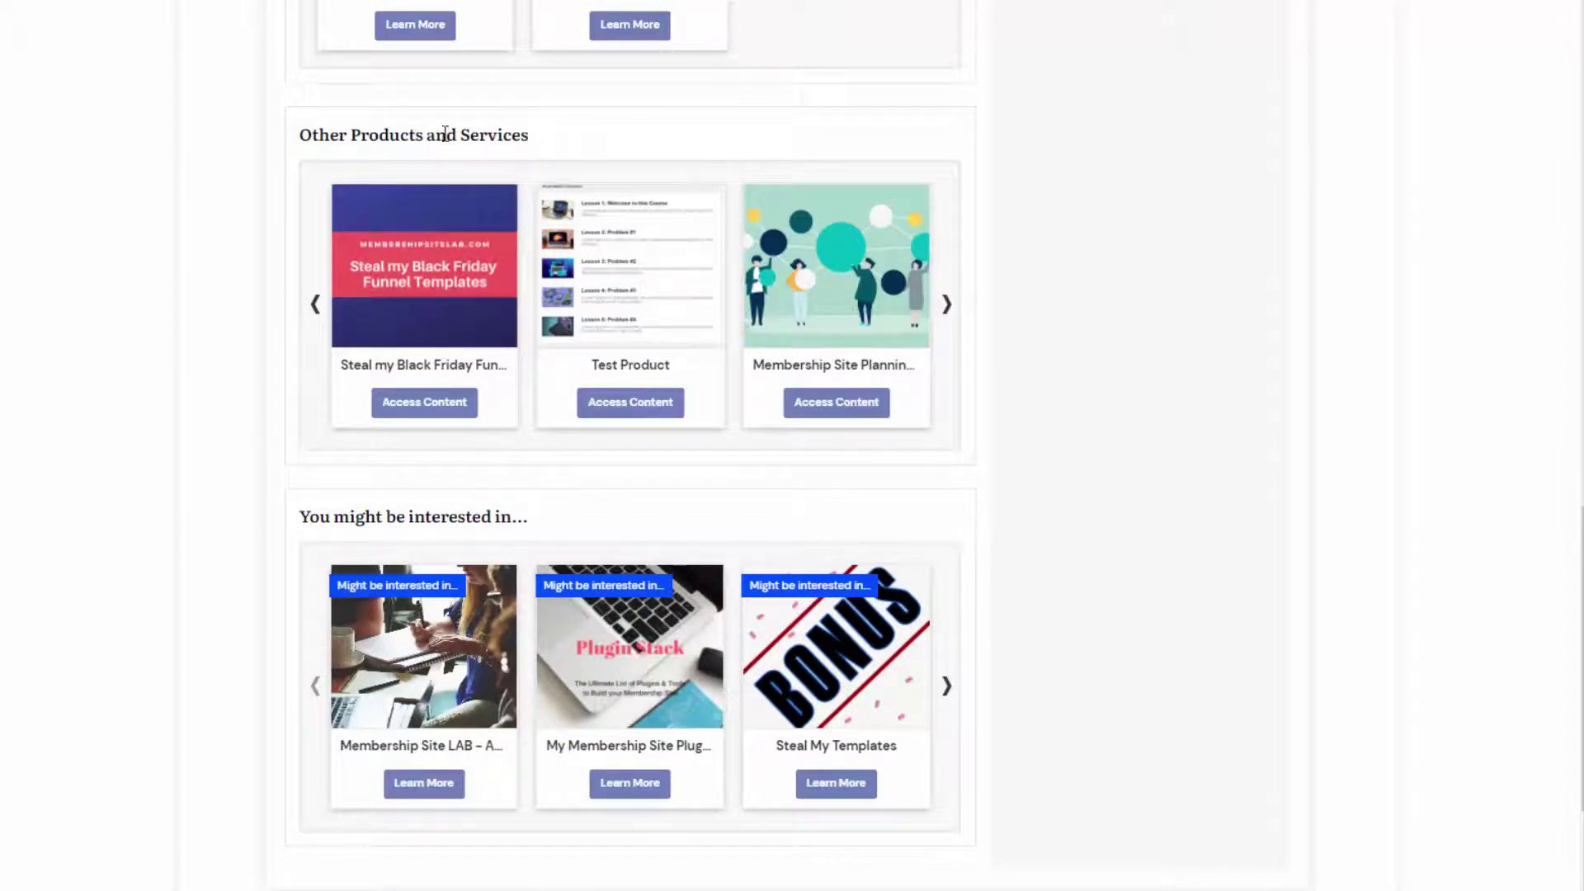
pyautogui.moveTo(535, 136); pyautogui.dragTo(290, 141)
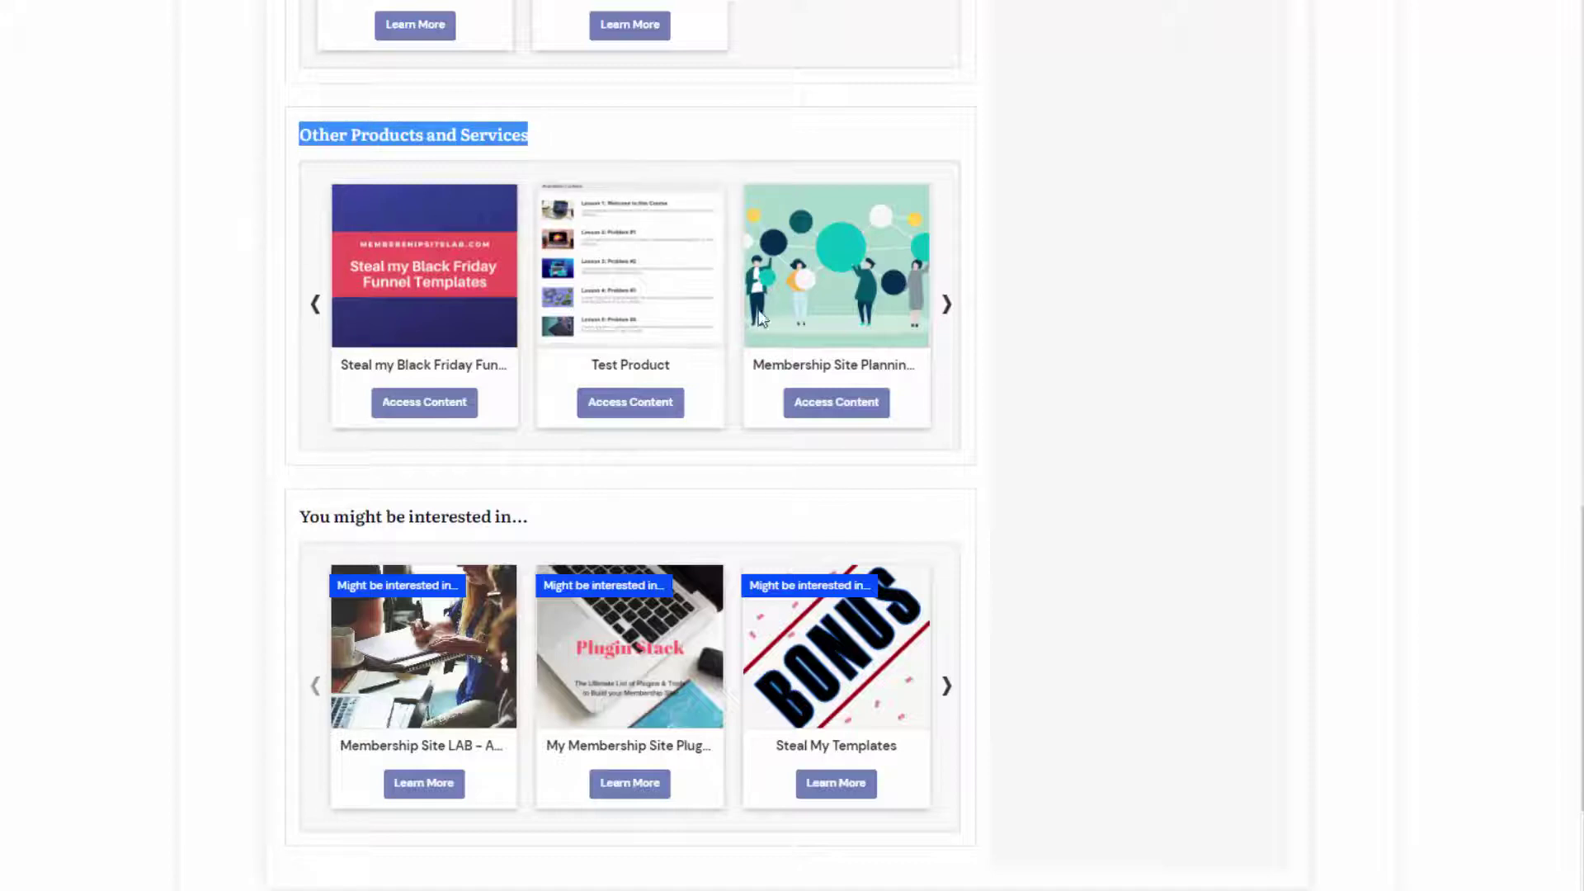
pyautogui.click(947, 307)
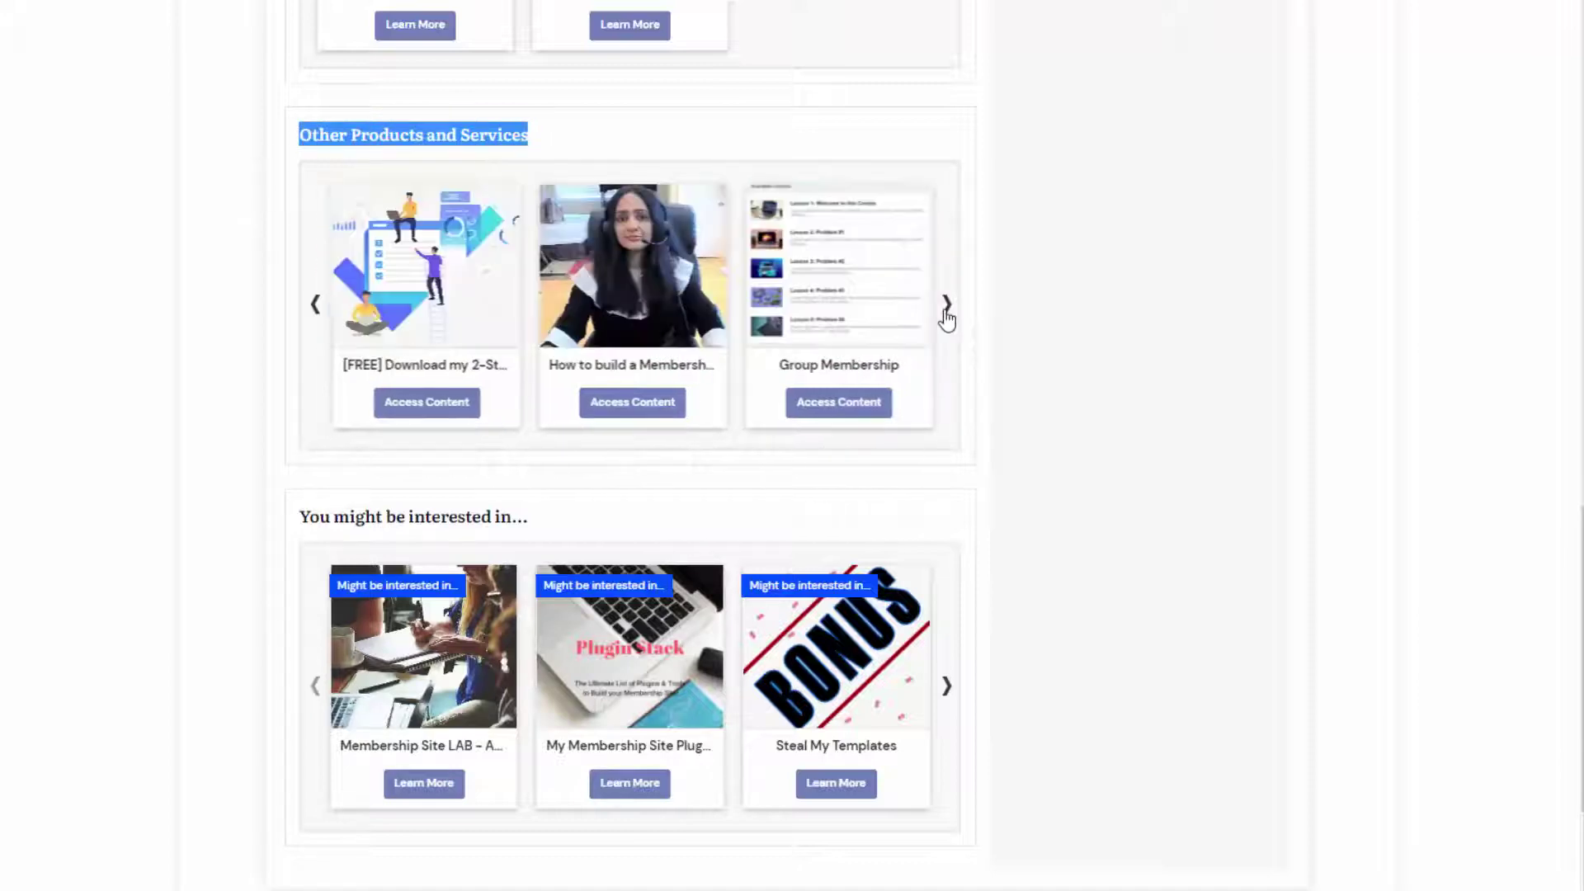
pyautogui.click(315, 305)
pyautogui.click(314, 305)
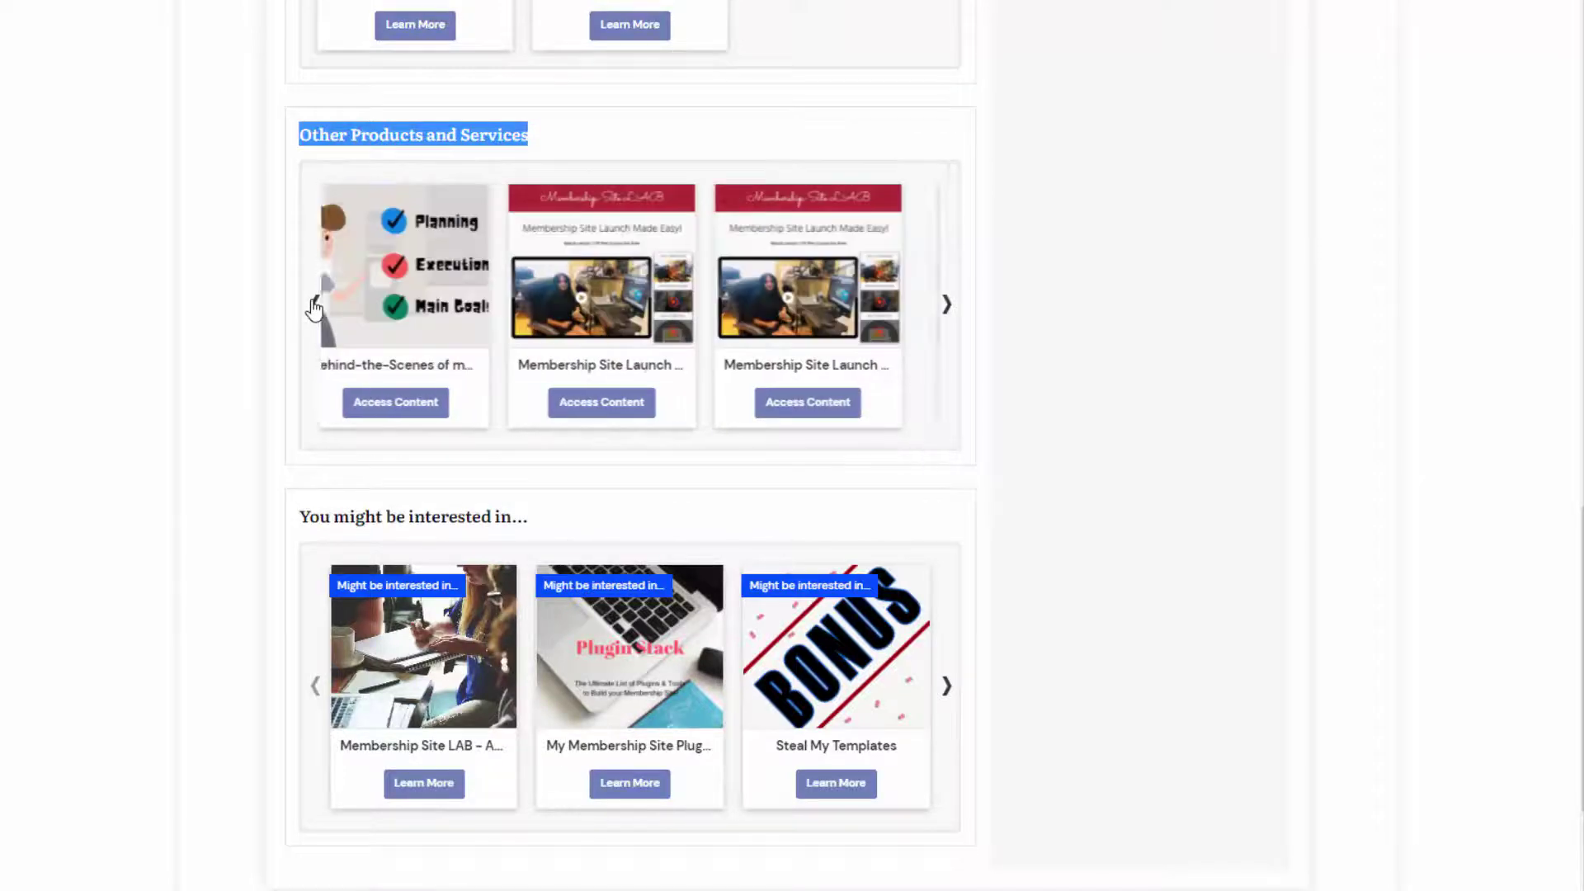
pyautogui.click(599, 131)
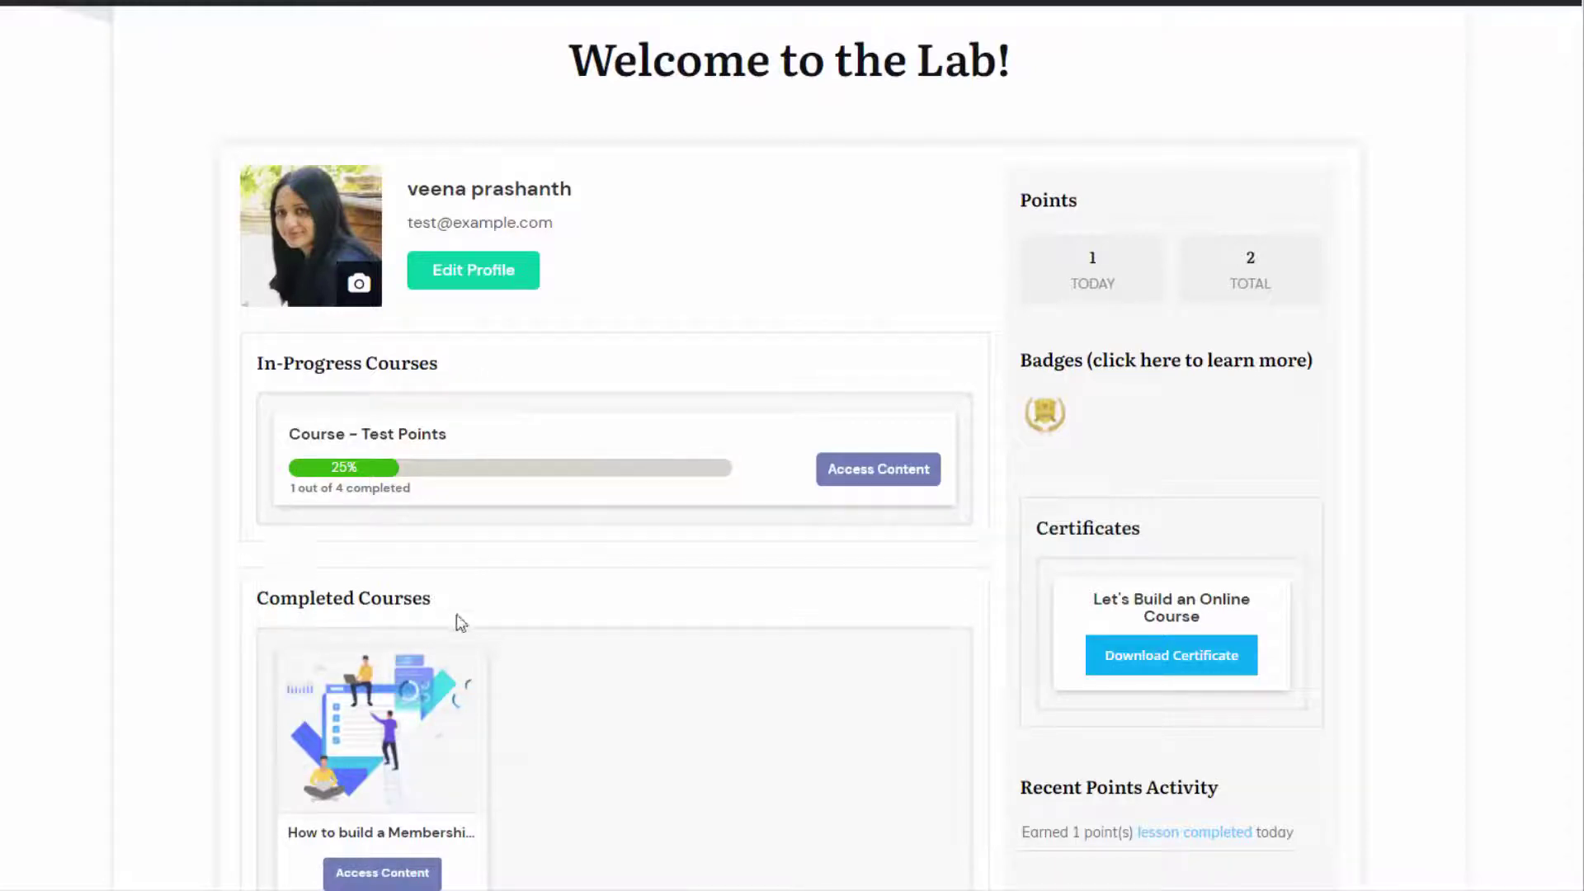
pyautogui.scroll(-3, 614, 704)
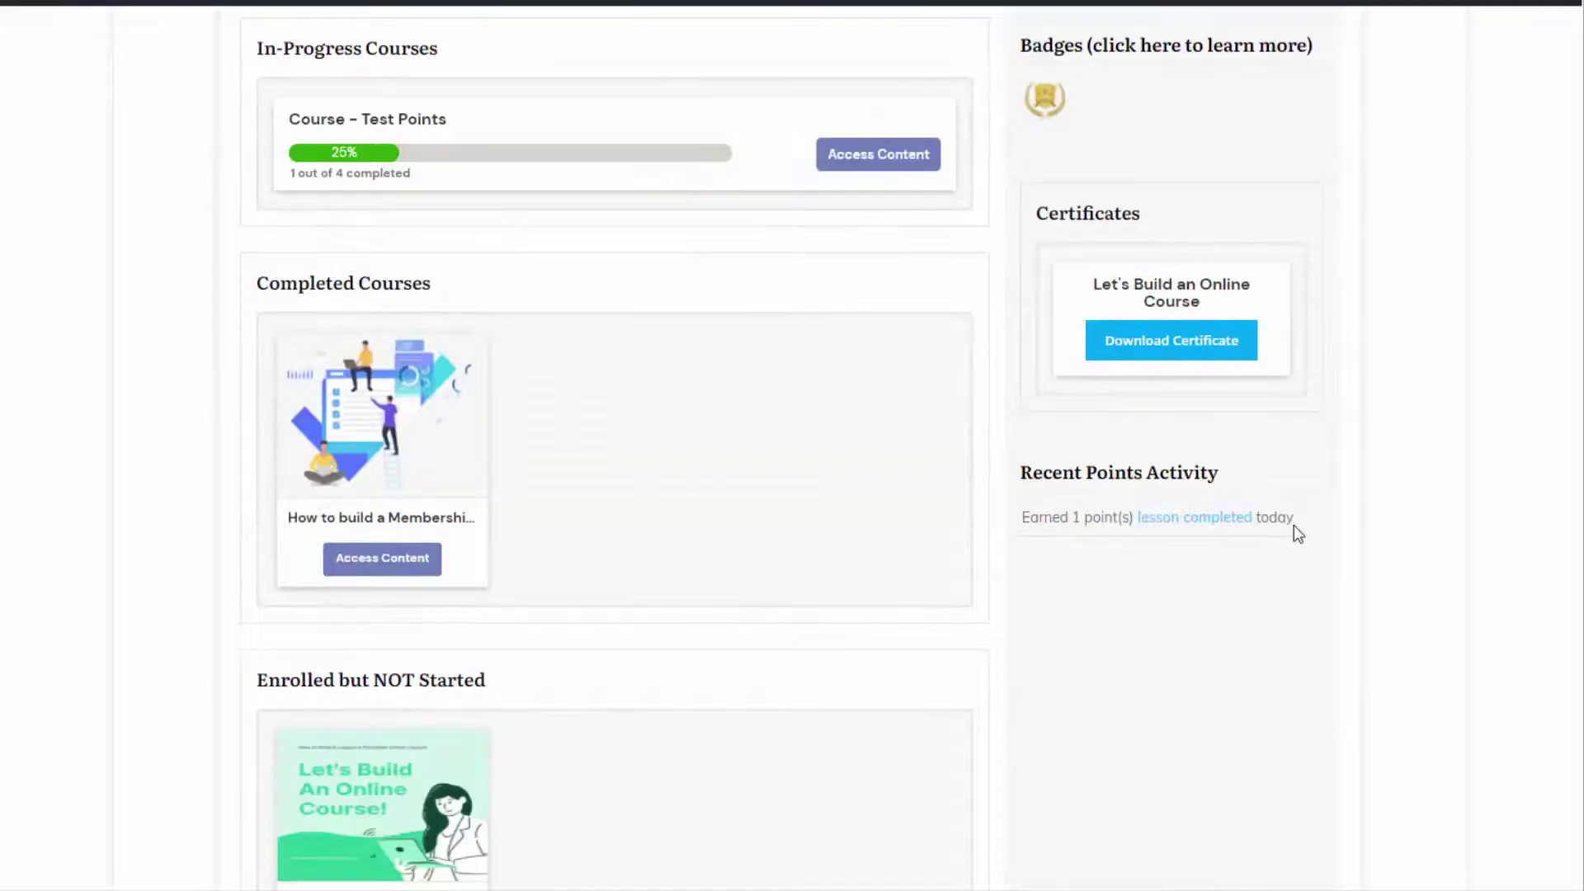
pyautogui.scroll(-7, 1294, 526)
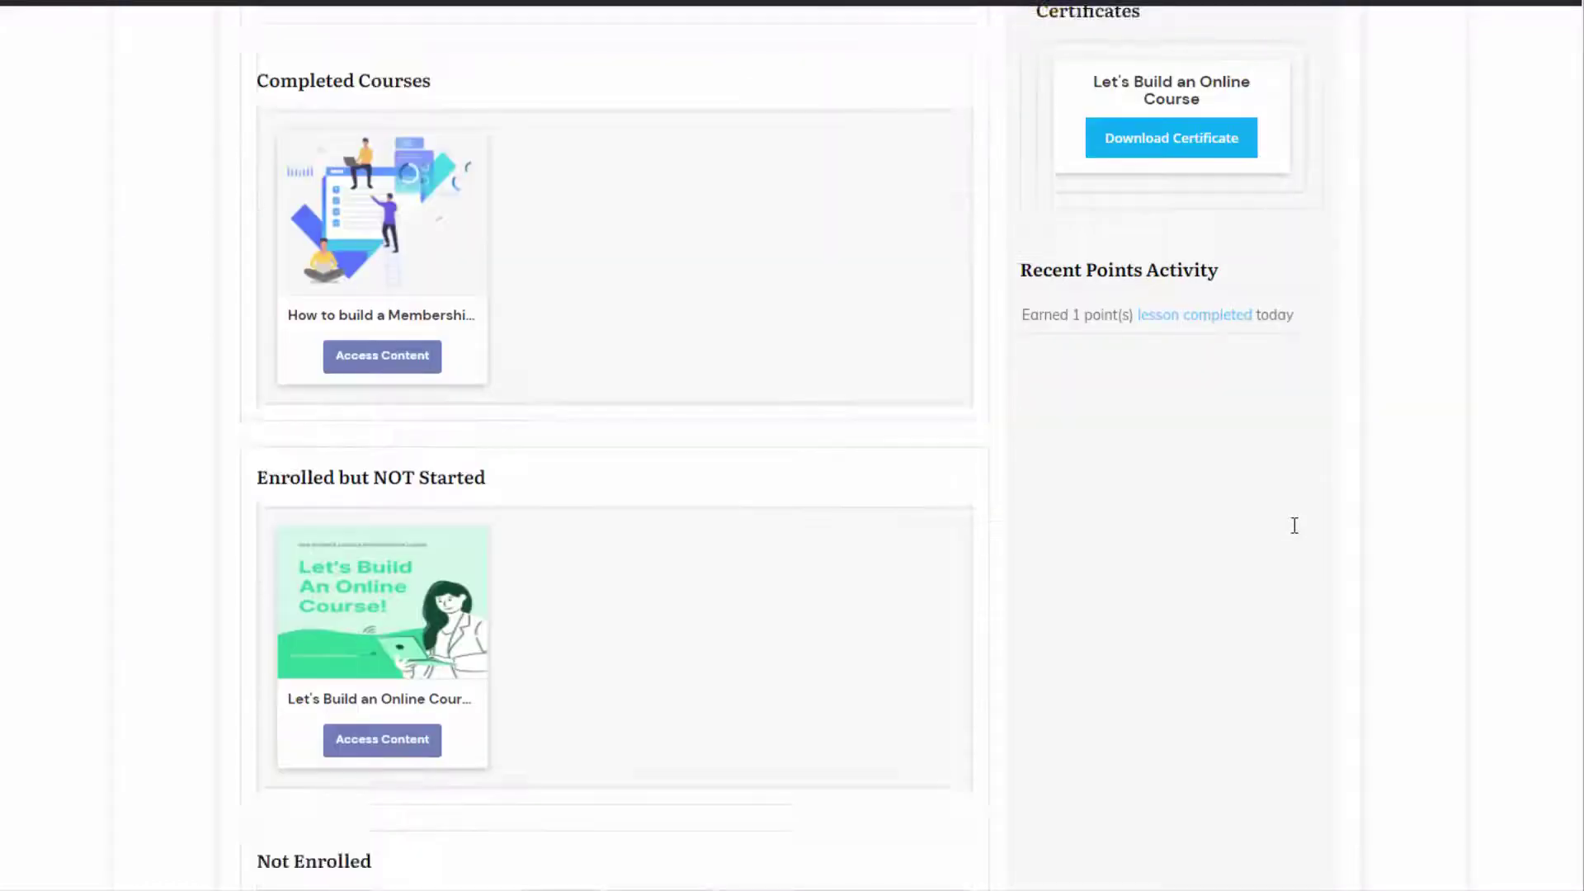
pyautogui.scroll(-1, 1288, 536)
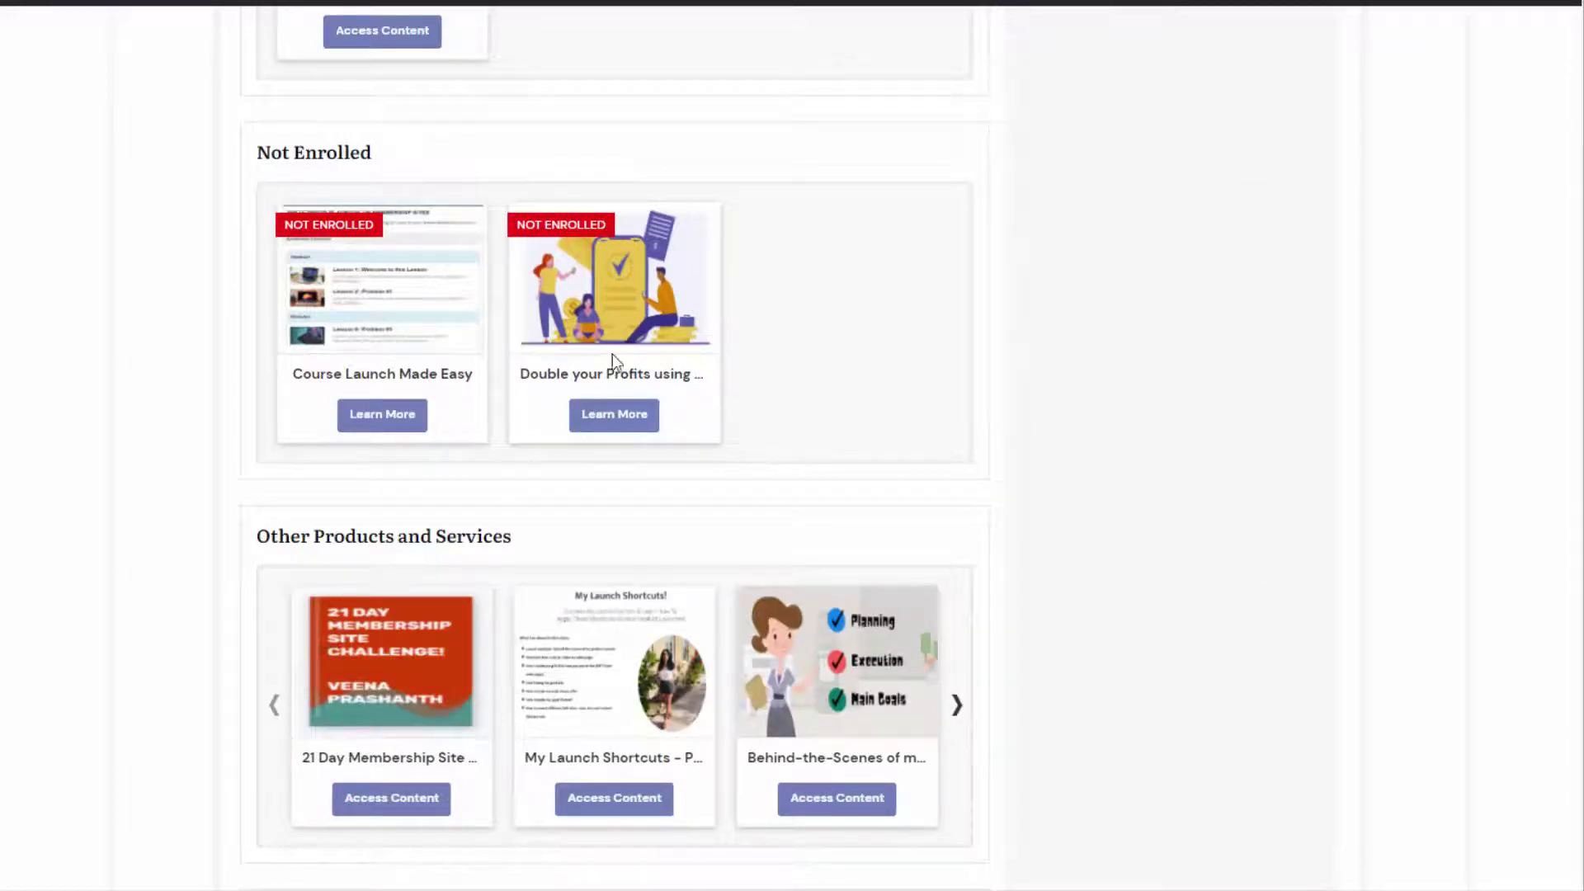
pyautogui.click(963, 711)
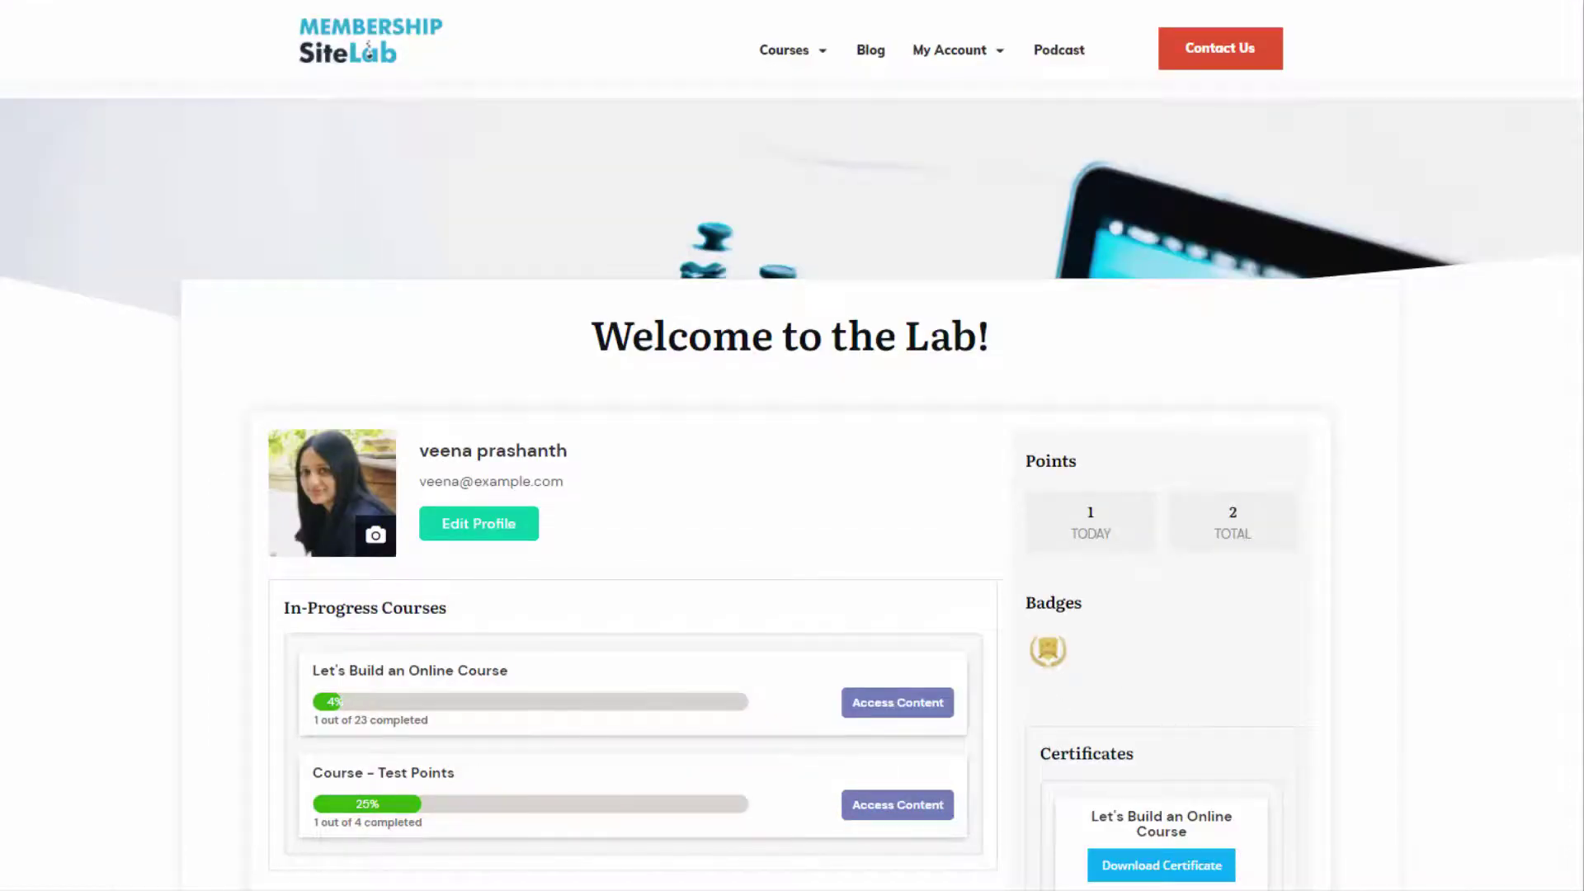
pyautogui.scroll(-2, 792, 446)
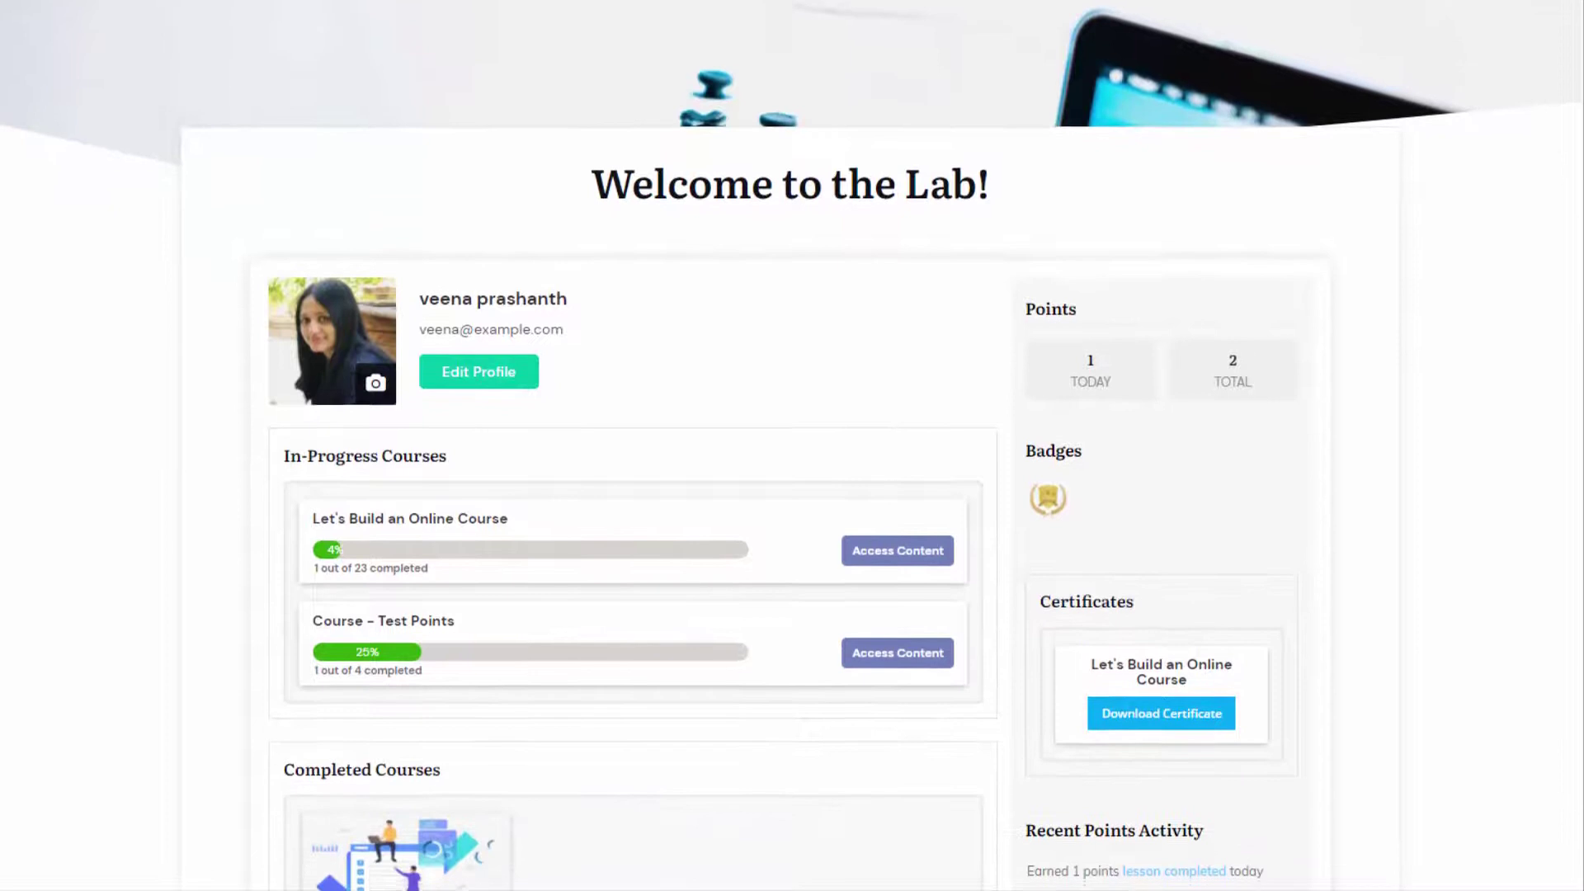
pyautogui.scroll(-2, 792, 445)
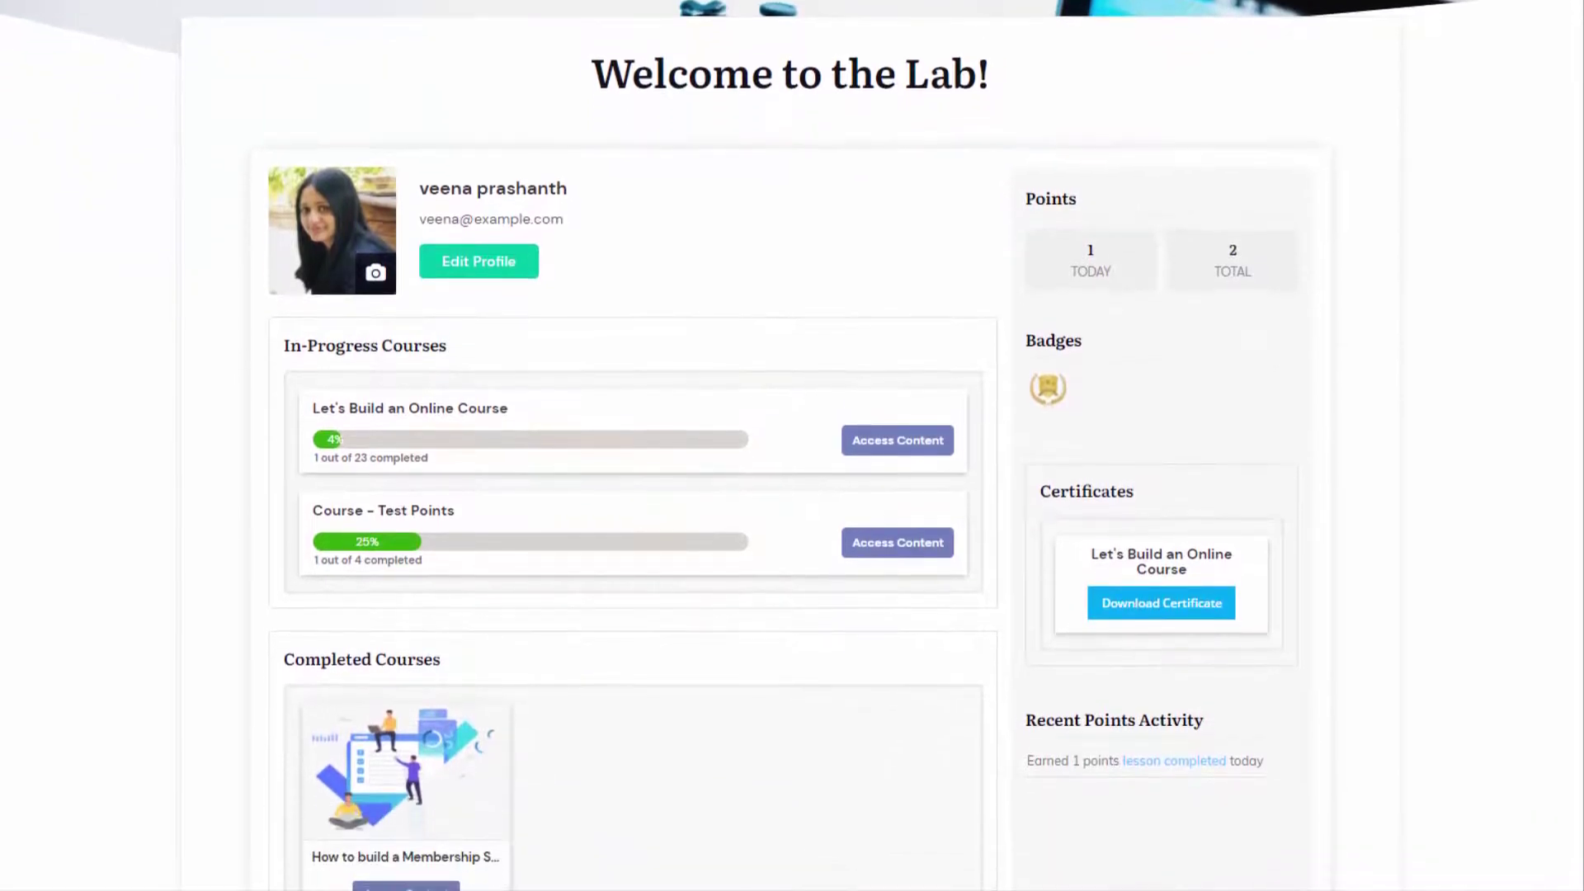
pyautogui.scroll(-1, 792, 445)
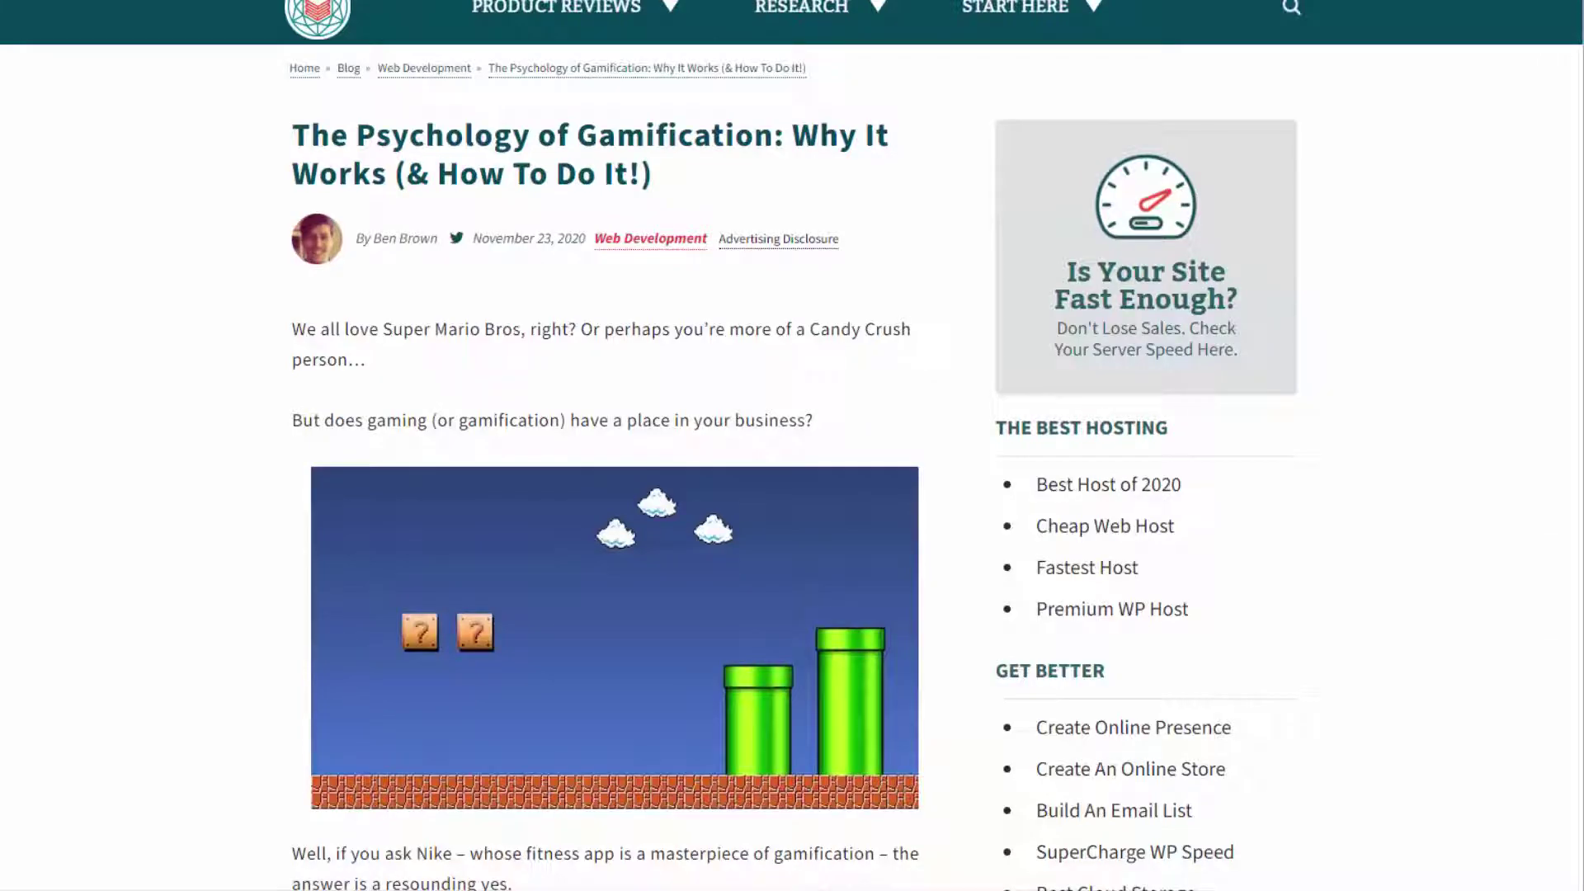
# Scroll the gamification psychology article down to its Codecademy dashboard example.
pyautogui.scroll(-15, 615, 462)
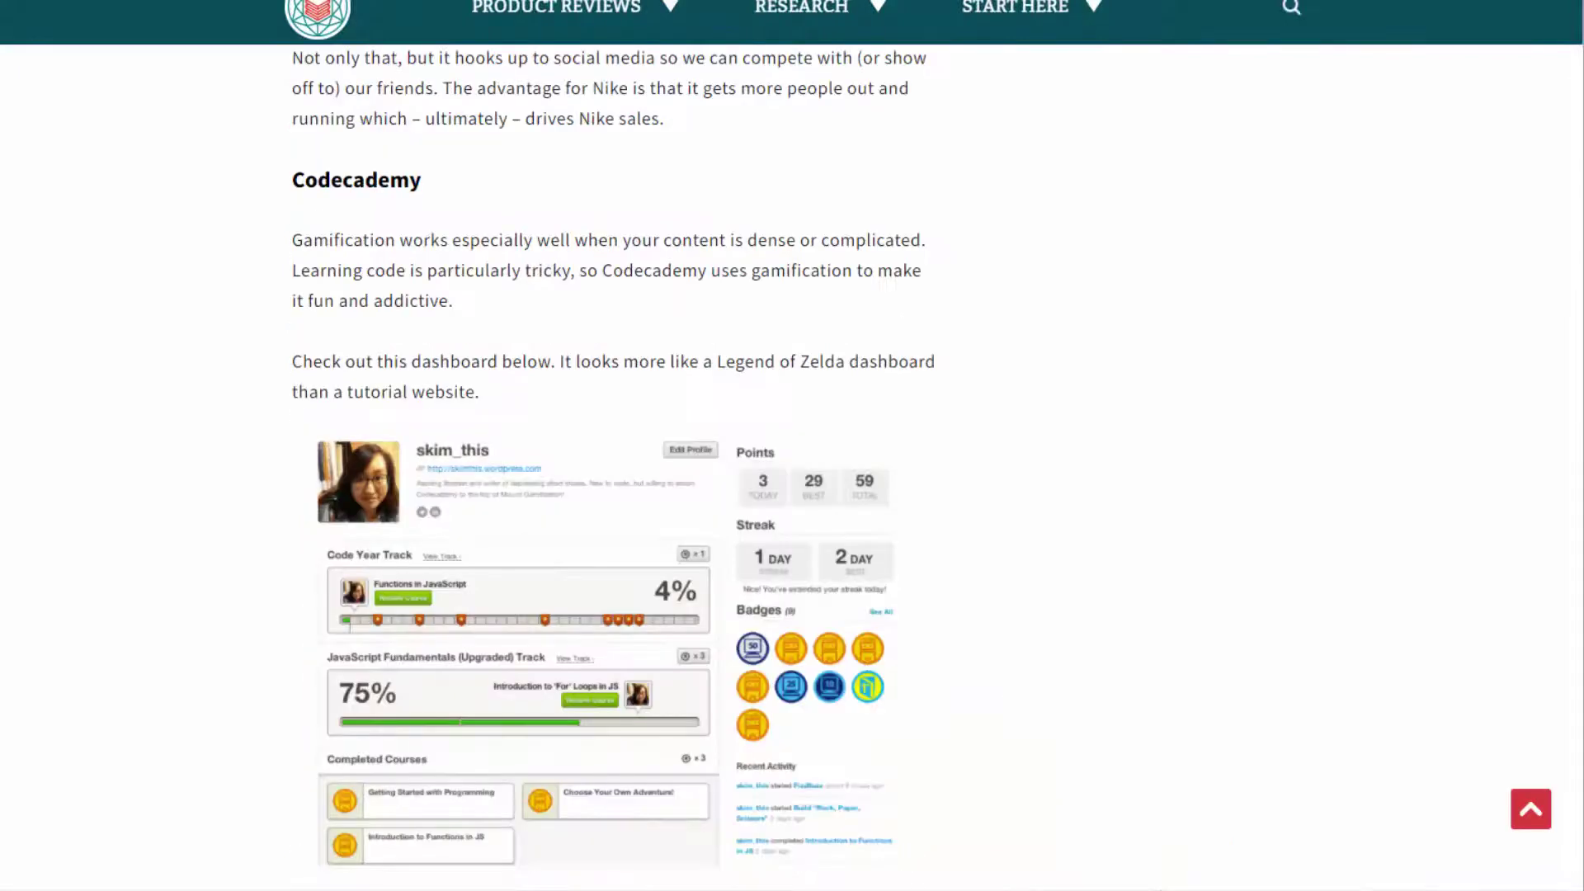
pyautogui.scroll(-1, 614, 462)
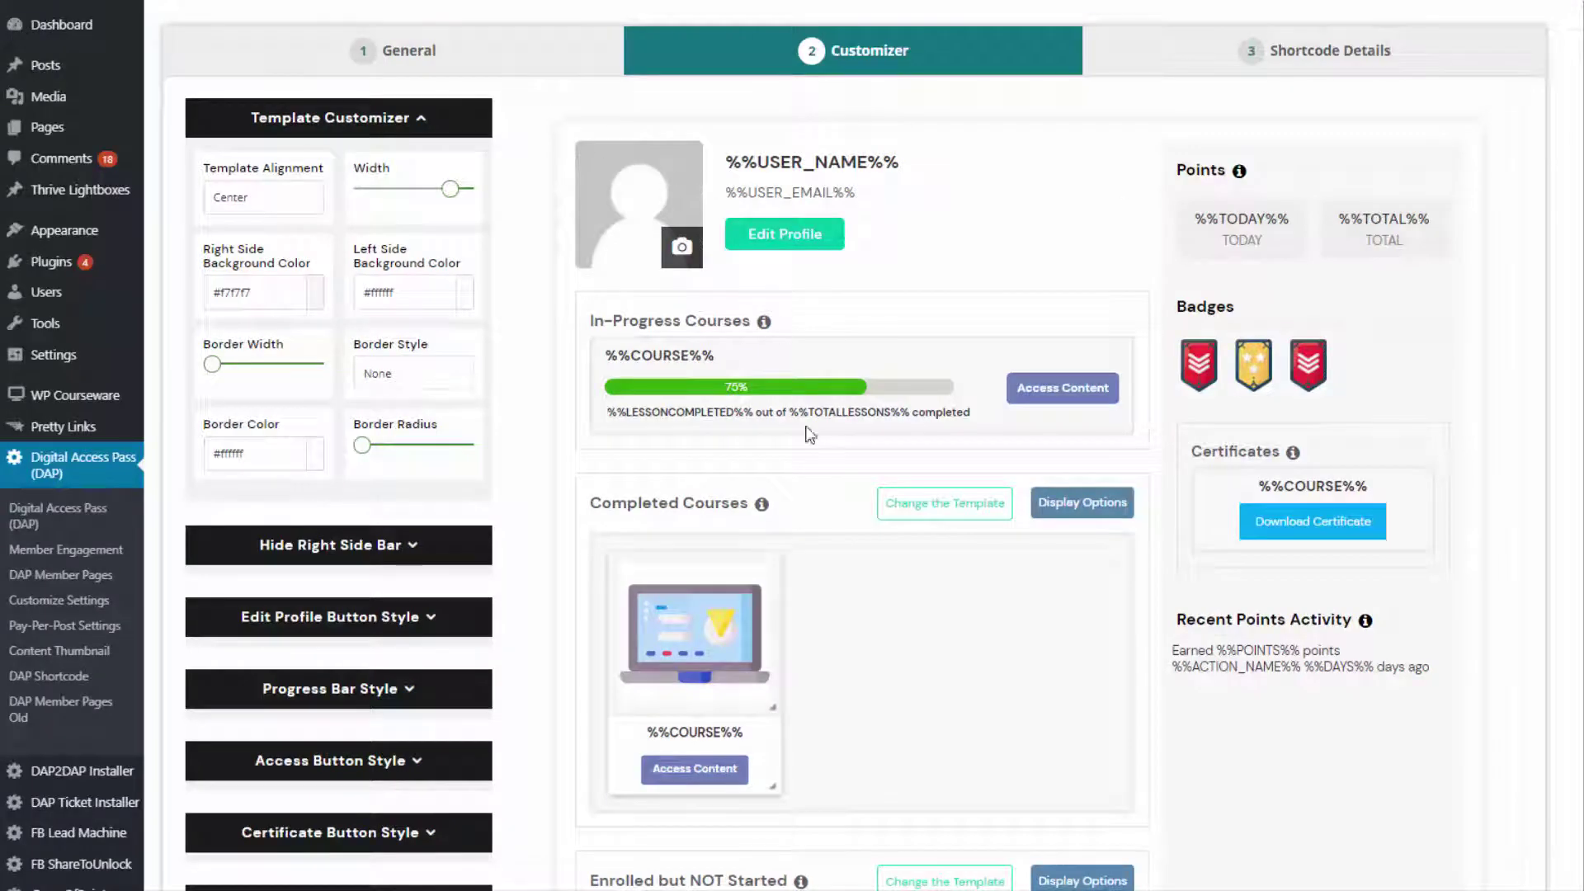
# Copy the id=9 engagement shortcode and paste it into the Welcome to the Lab page's text block.
pyautogui.scroll(-6, 861, 594)
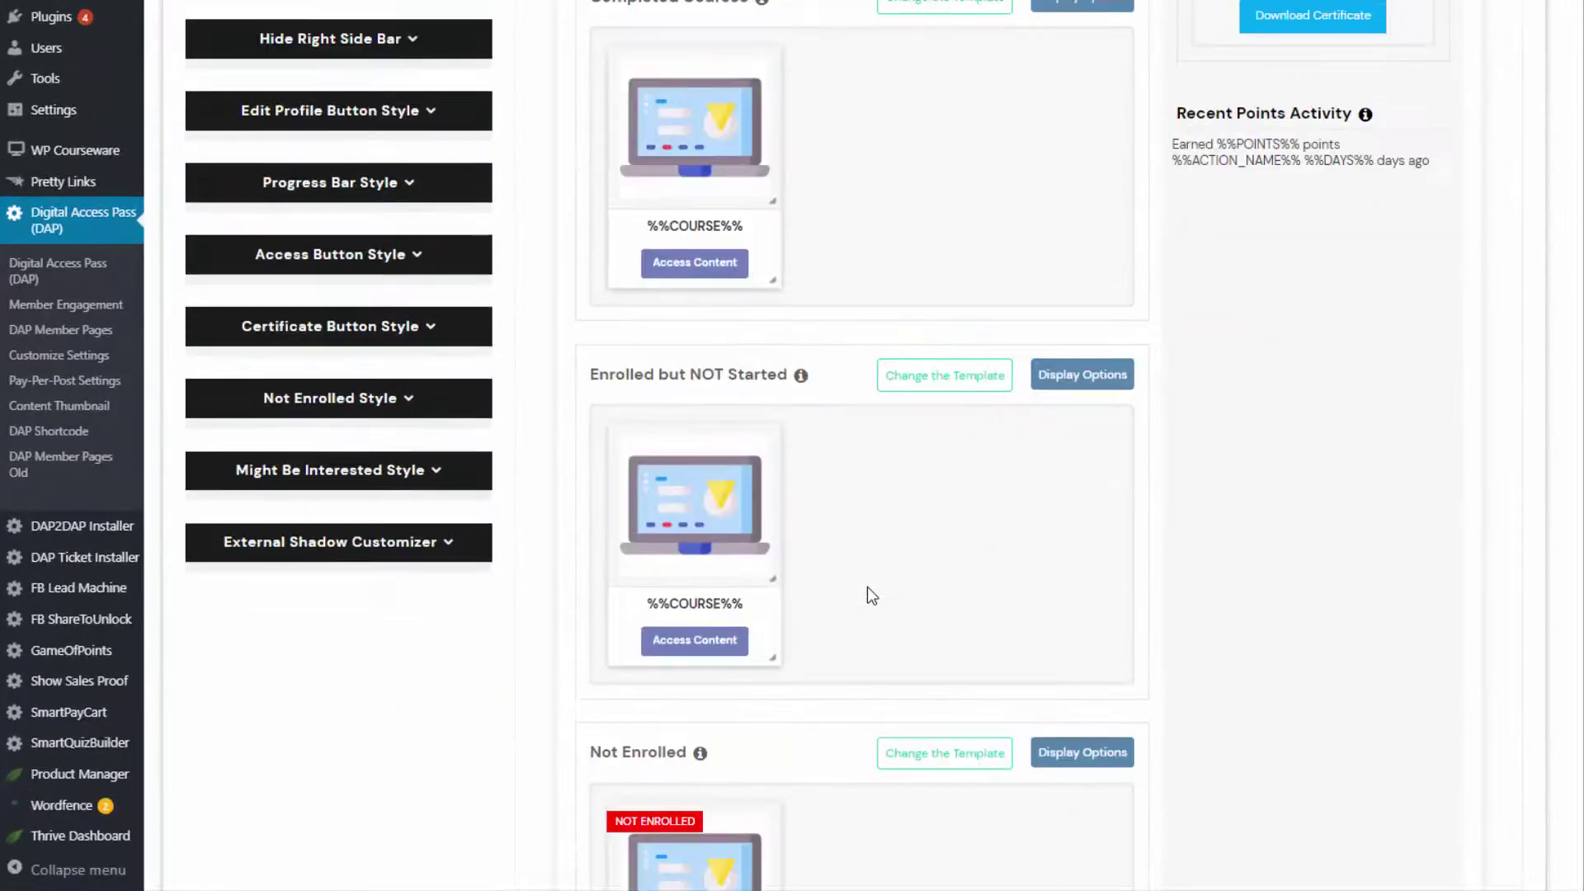
pyautogui.scroll(-8, 867, 586)
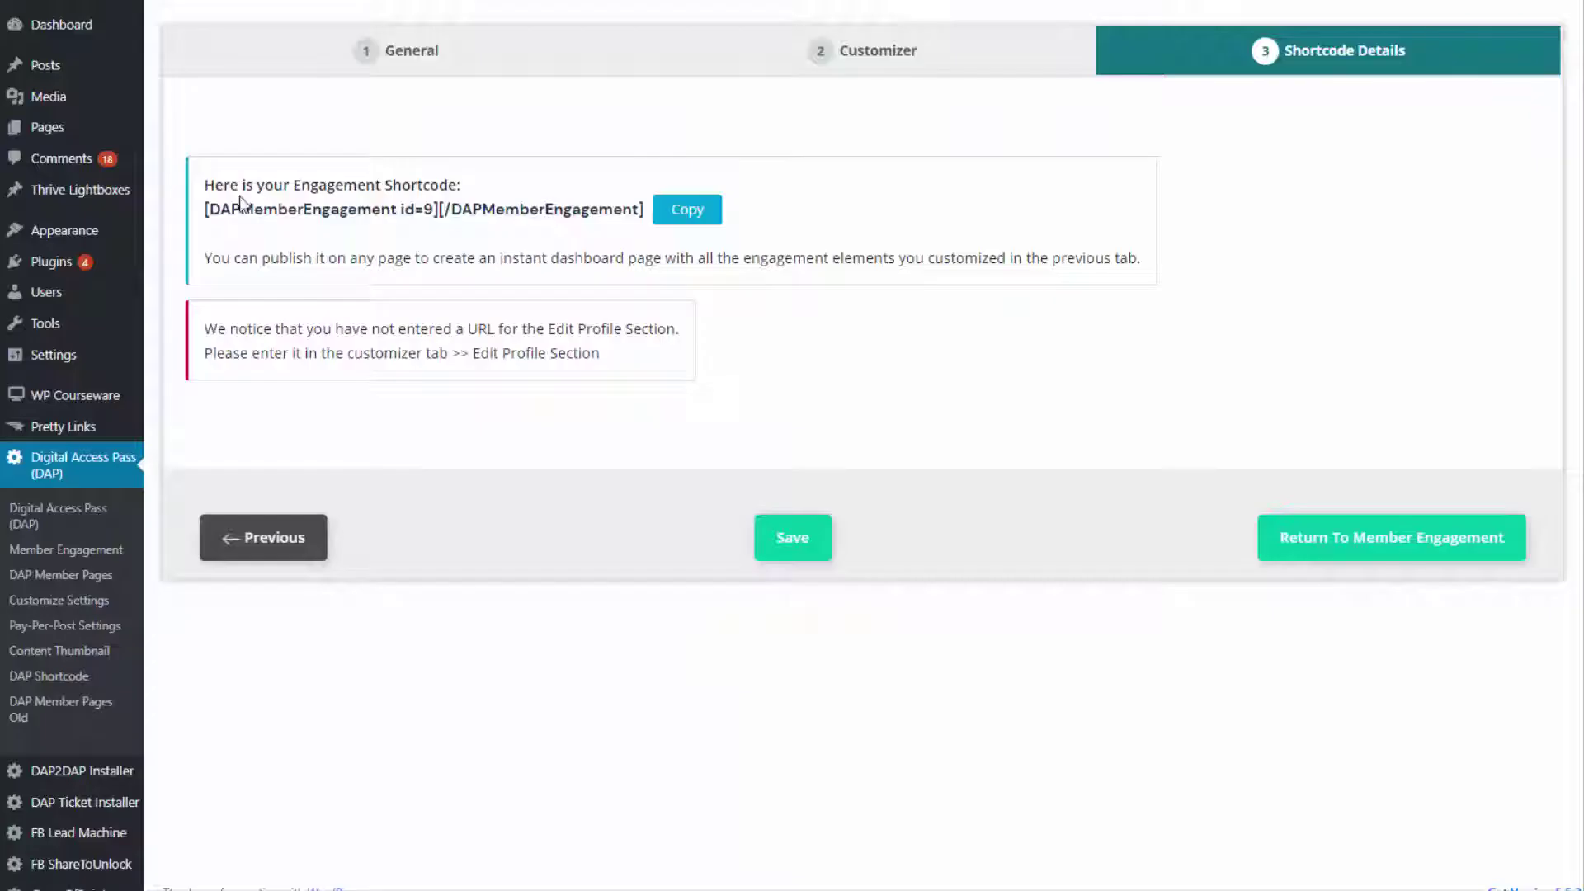
pyautogui.click(706, 211)
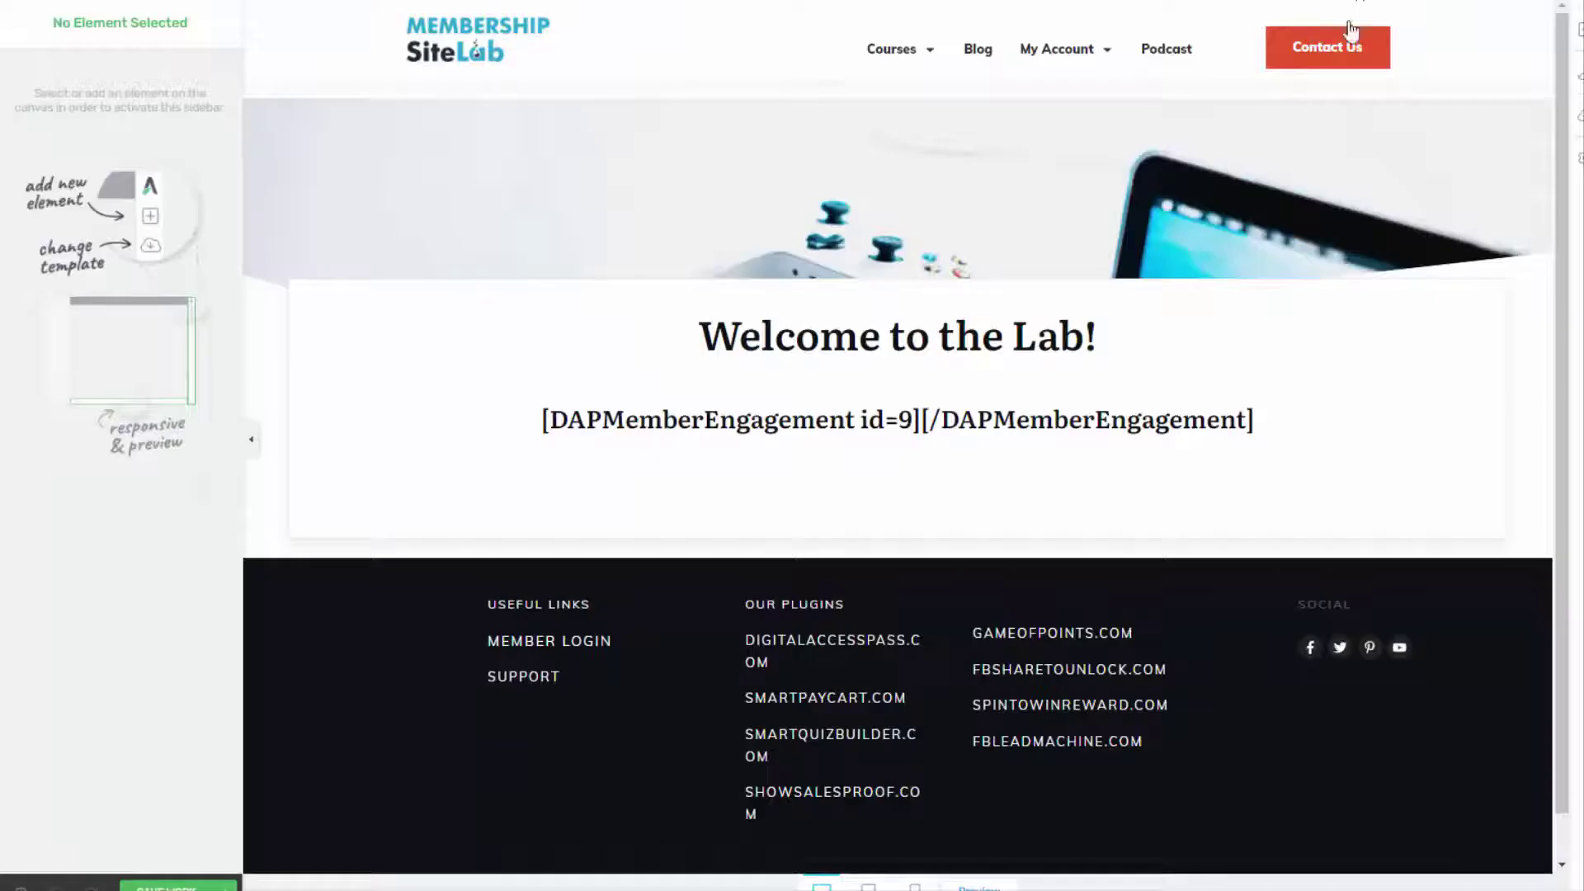
pyautogui.click(532, 436)
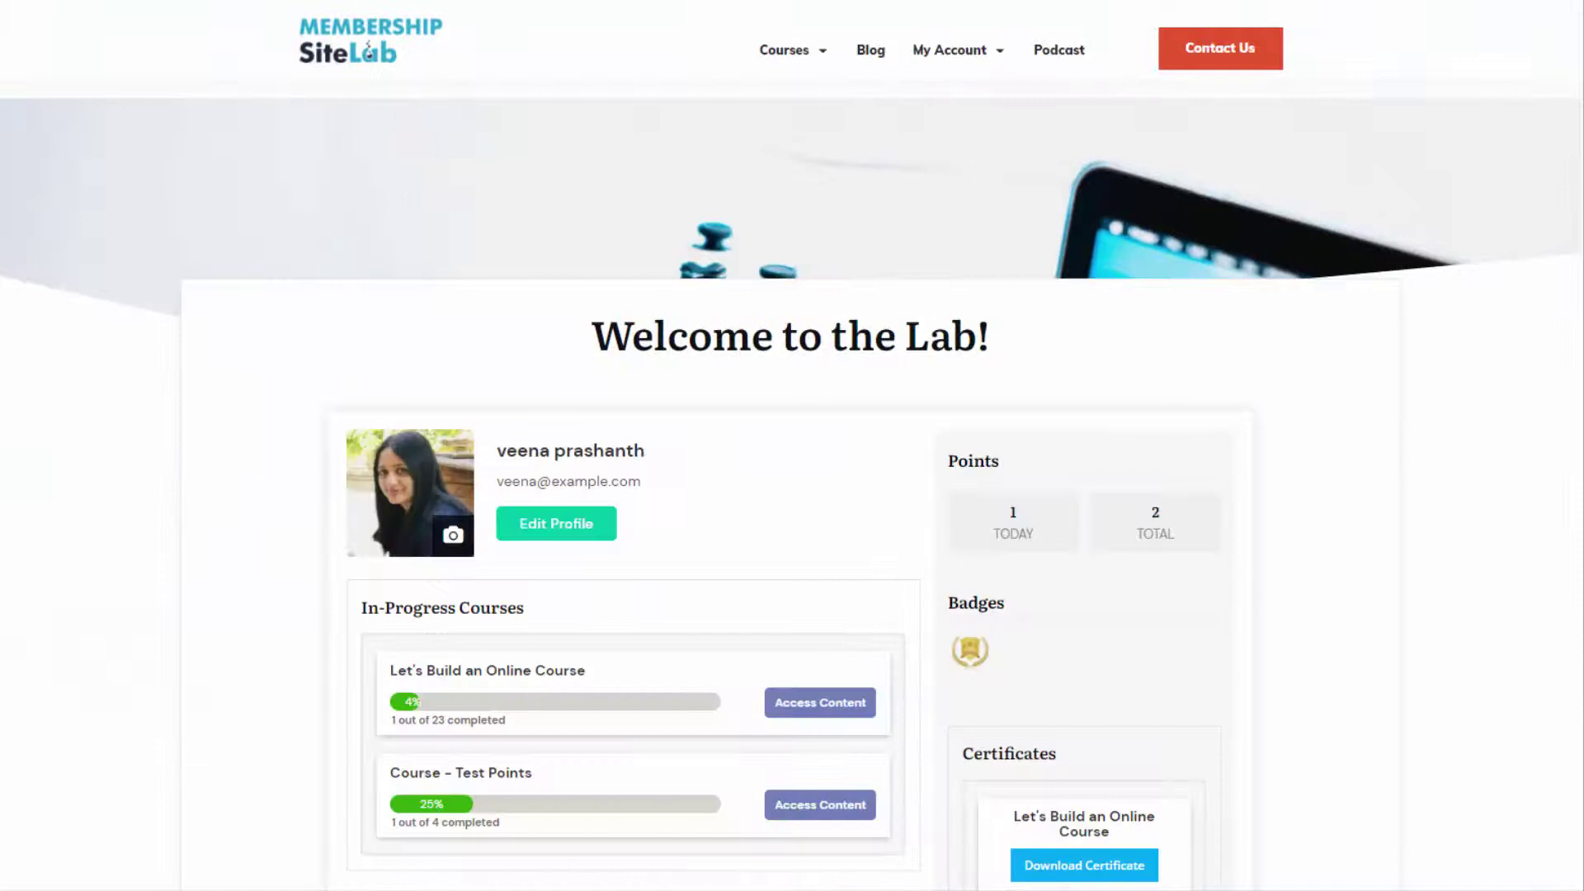
pyautogui.scroll(-1, 792, 445)
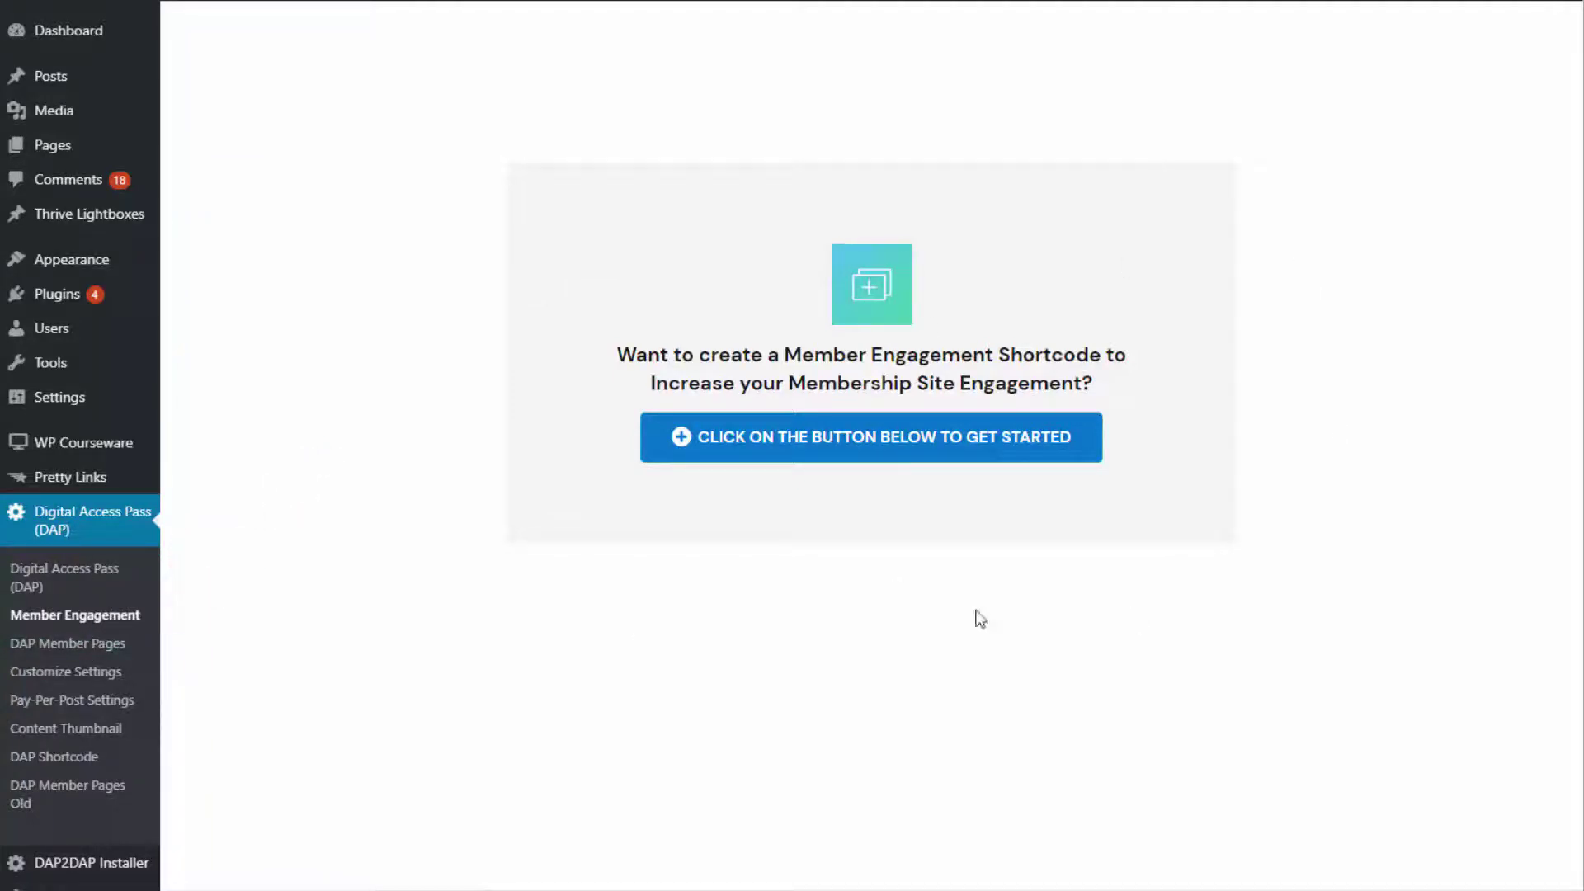
# Create a new member engagement shortcode named 'Member Engagement'.
pyautogui.click(855, 455)
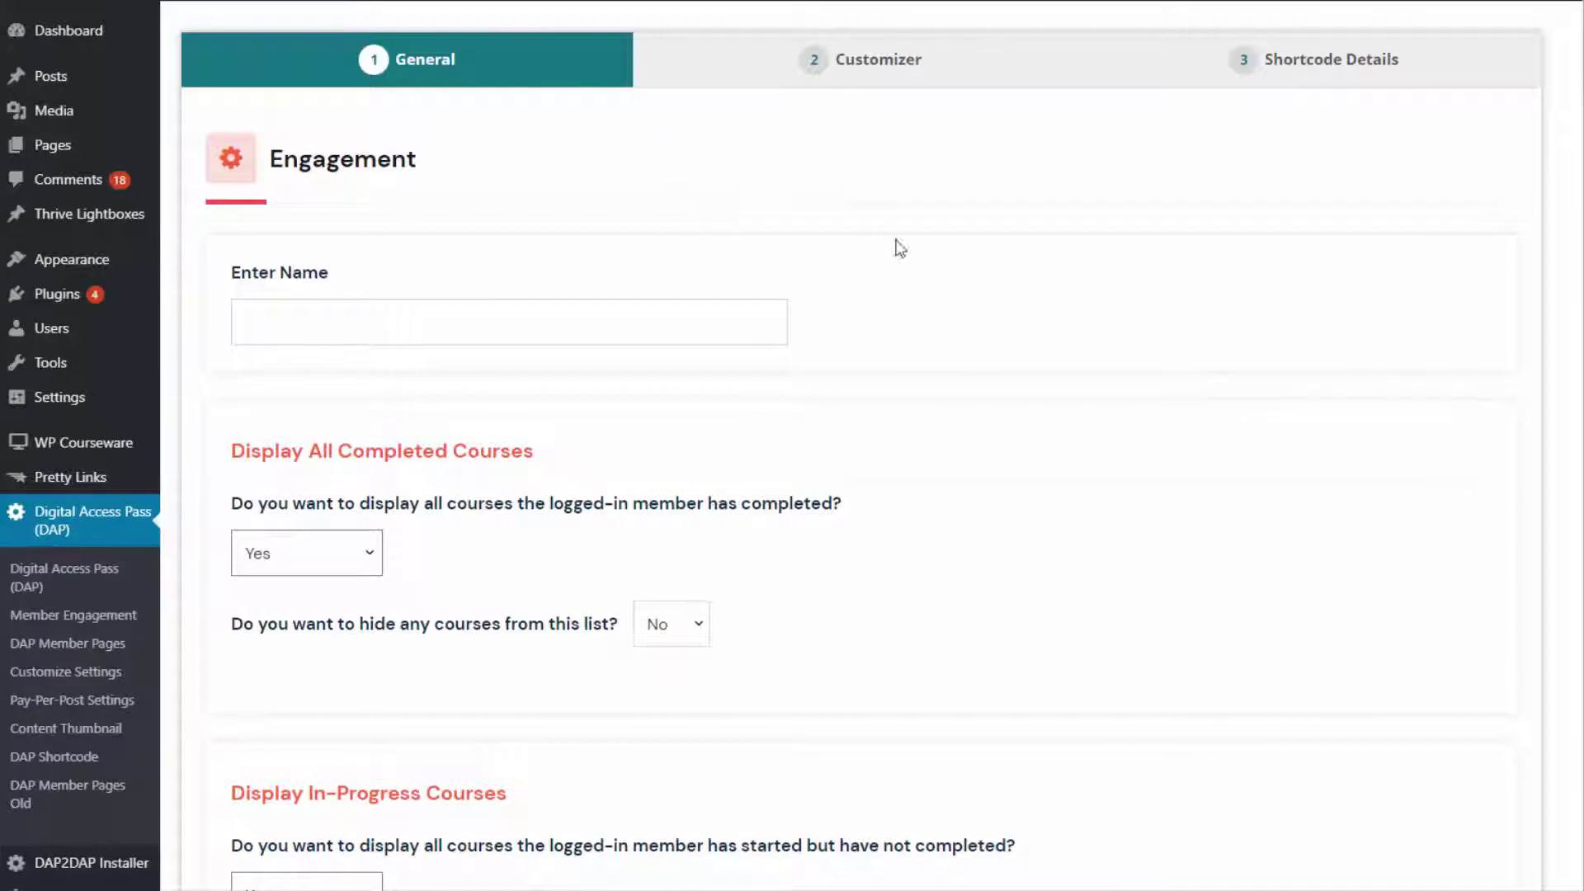
pyautogui.write('Member Engagement')
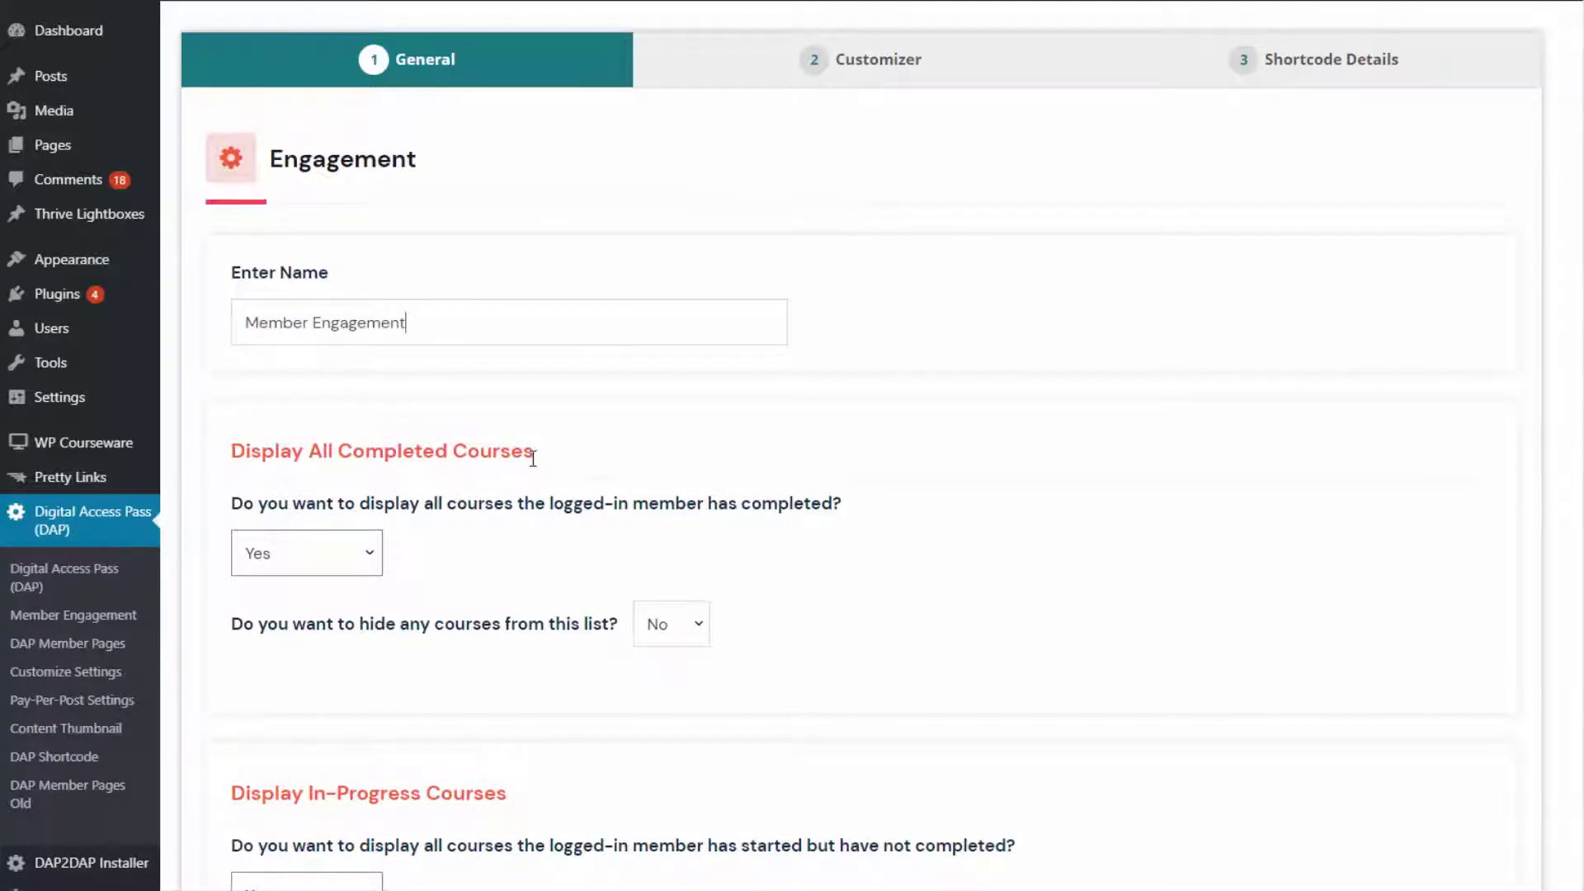
pyautogui.scroll(-3, 283, 181)
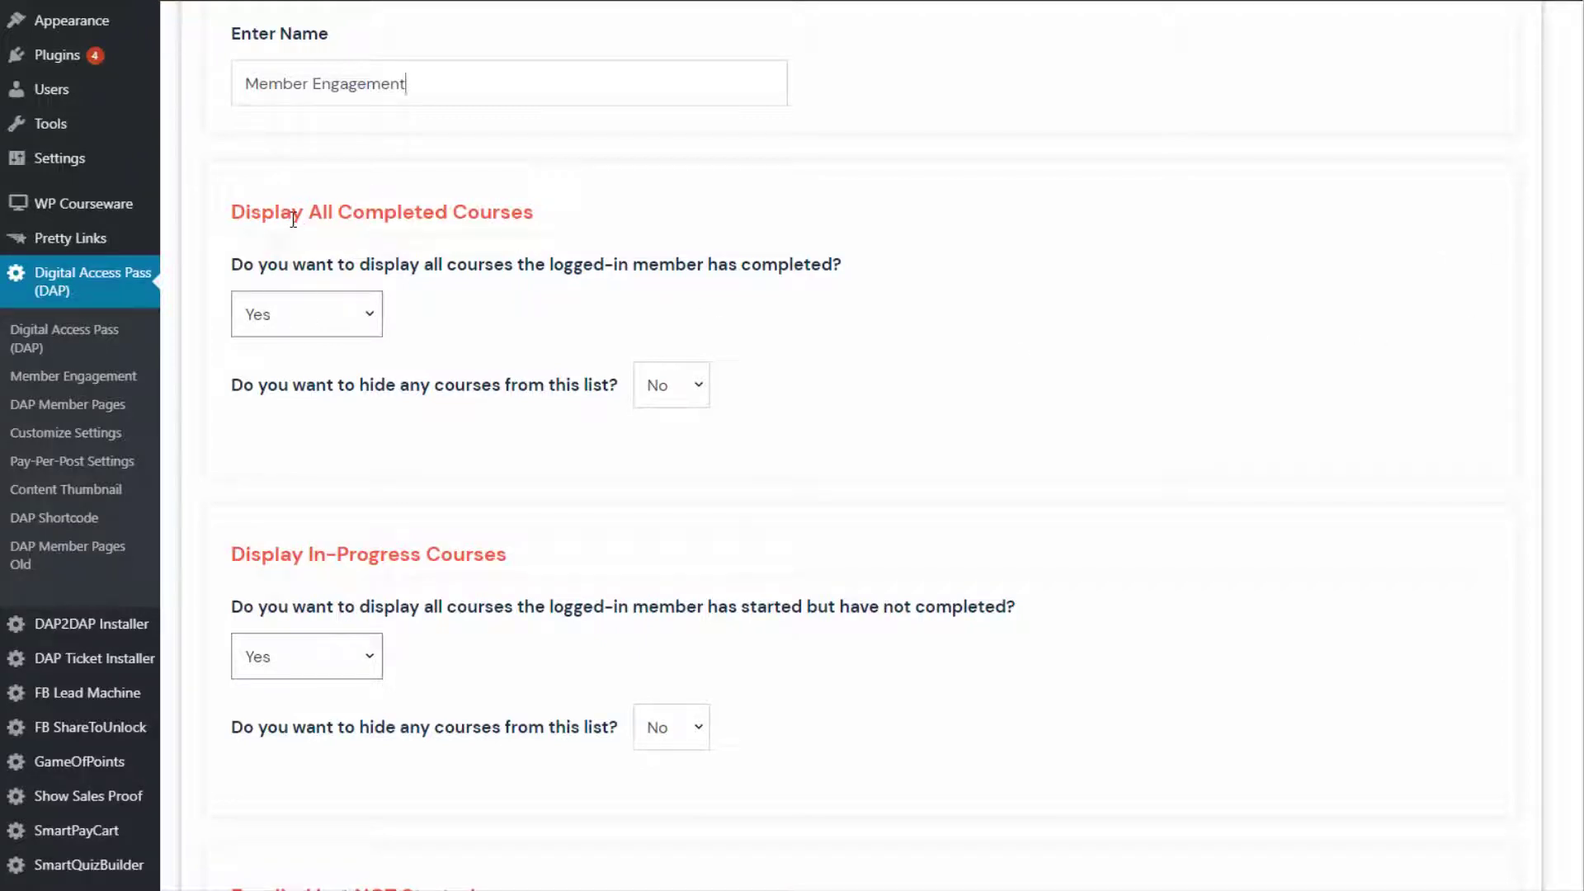
# Keep all completed courses displayed, with none of them hidden.
pyautogui.click(319, 325)
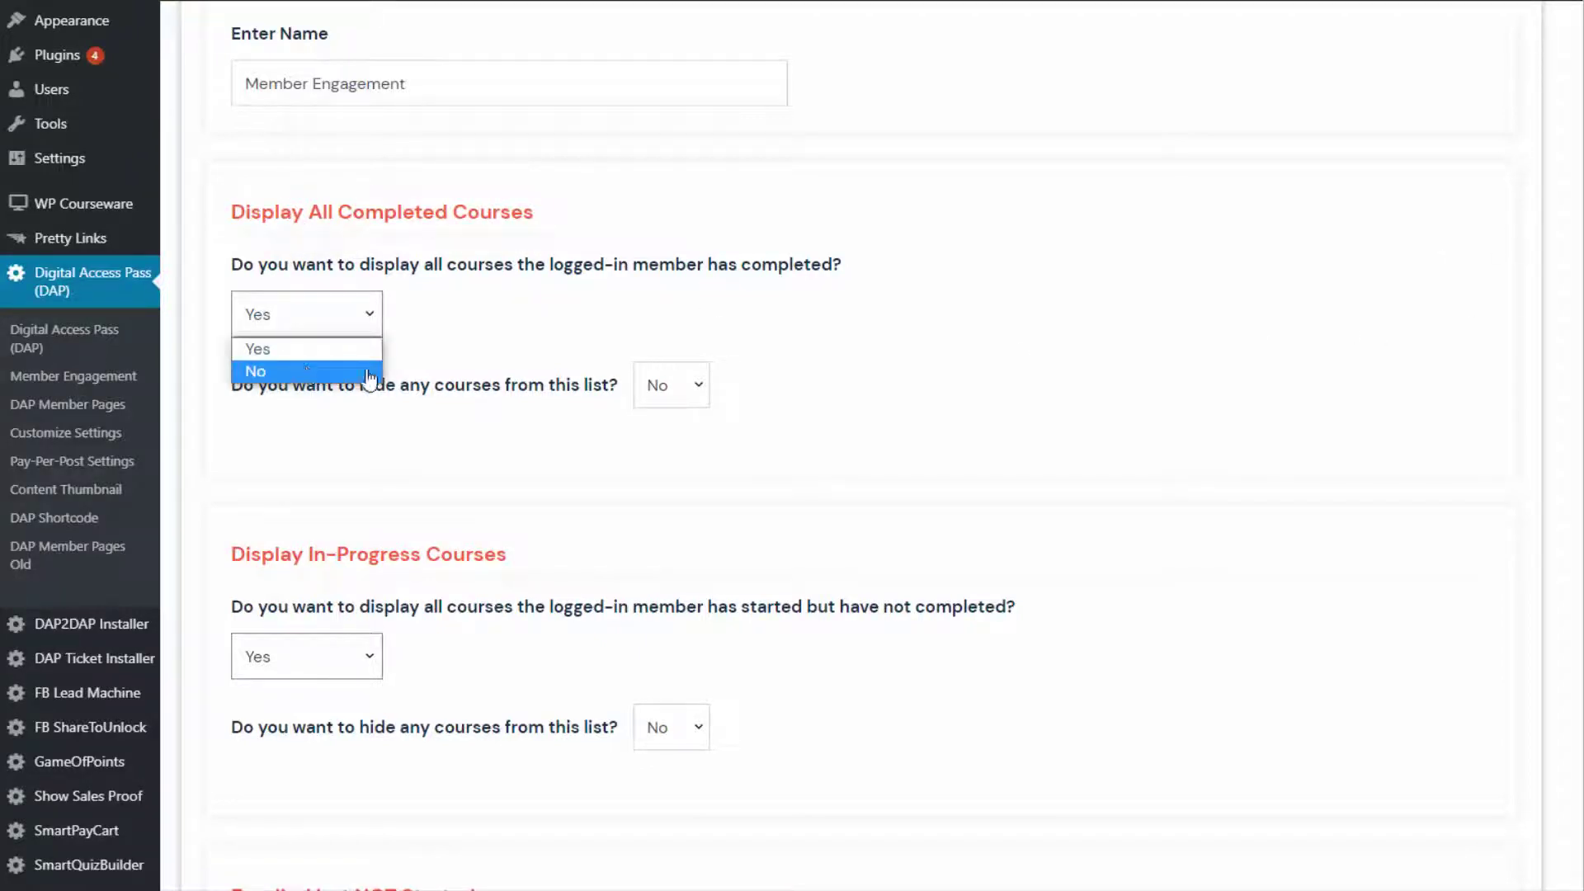
pyautogui.click(305, 371)
pyautogui.click(305, 320)
pyautogui.click(308, 349)
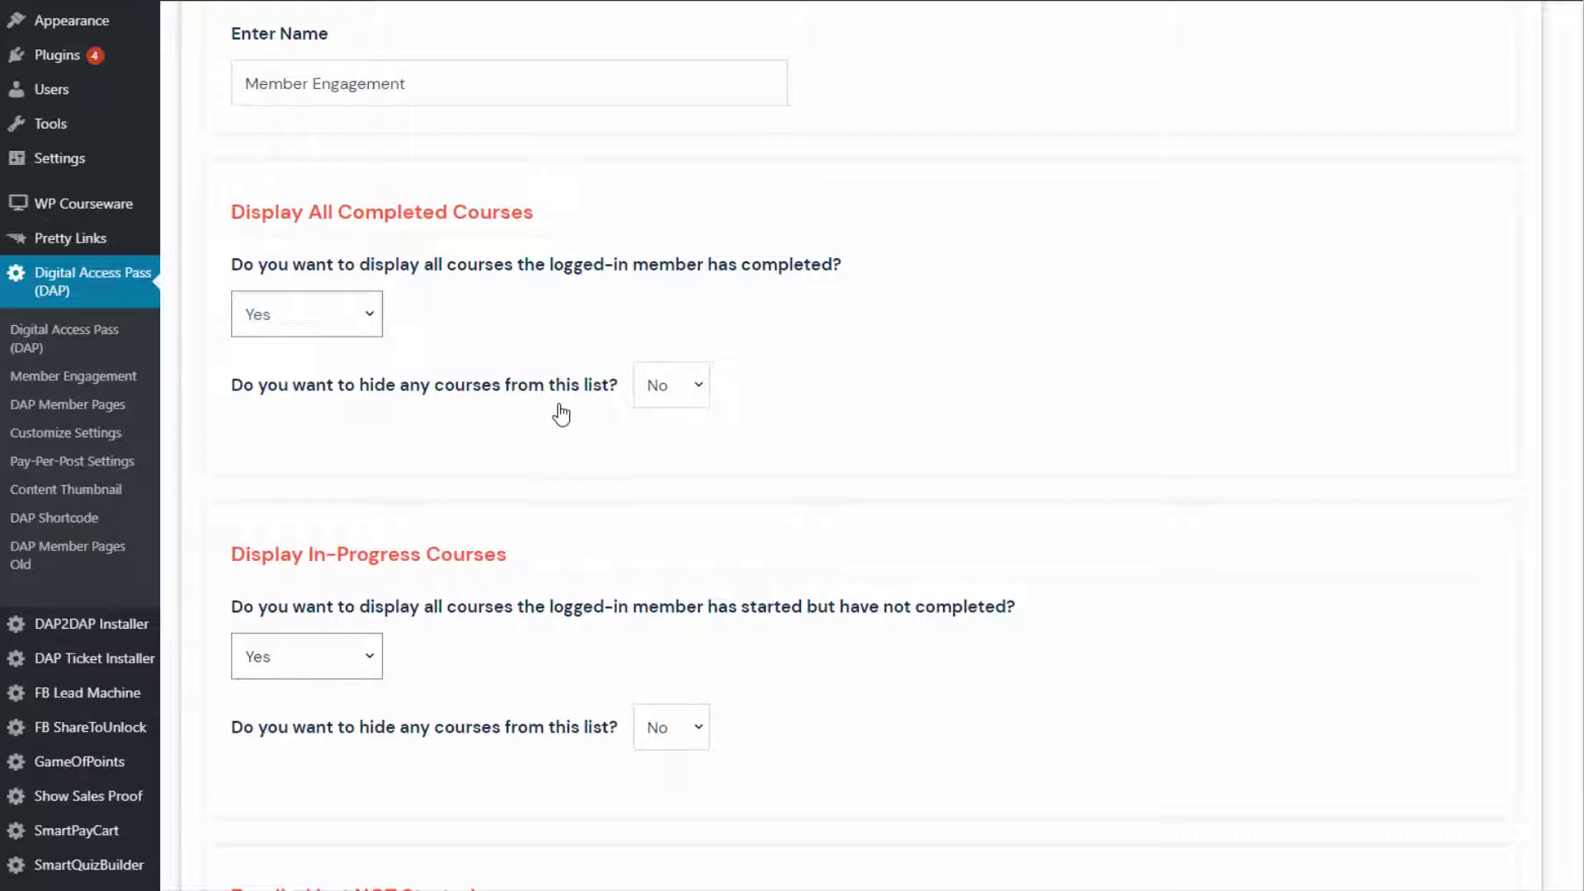
pyautogui.click(678, 410)
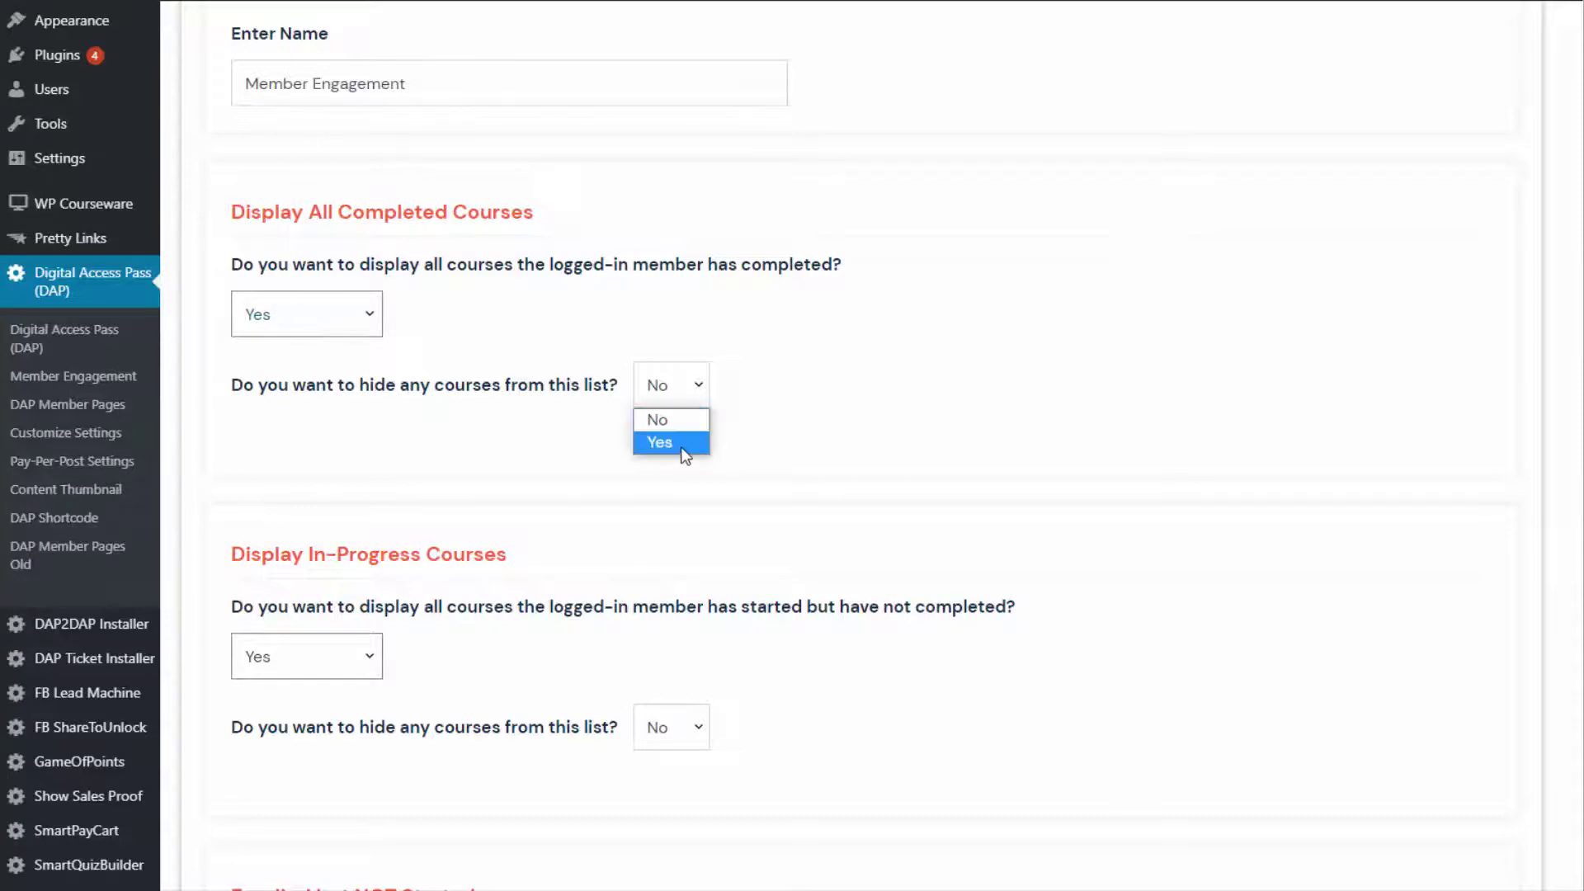
pyautogui.click(680, 443)
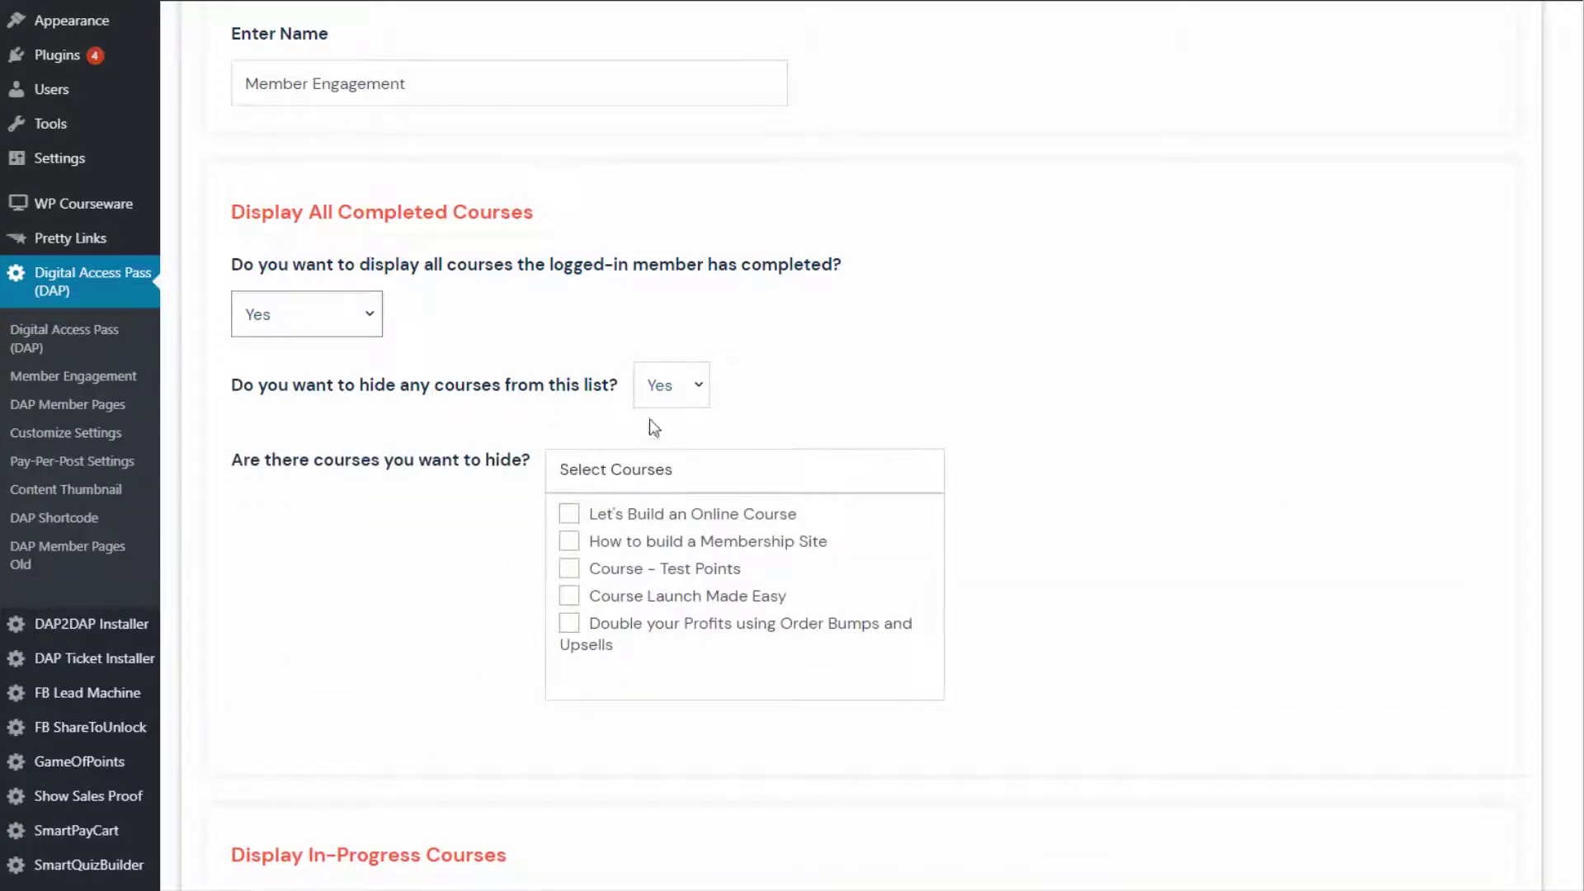
pyautogui.click(701, 389)
pyautogui.click(655, 423)
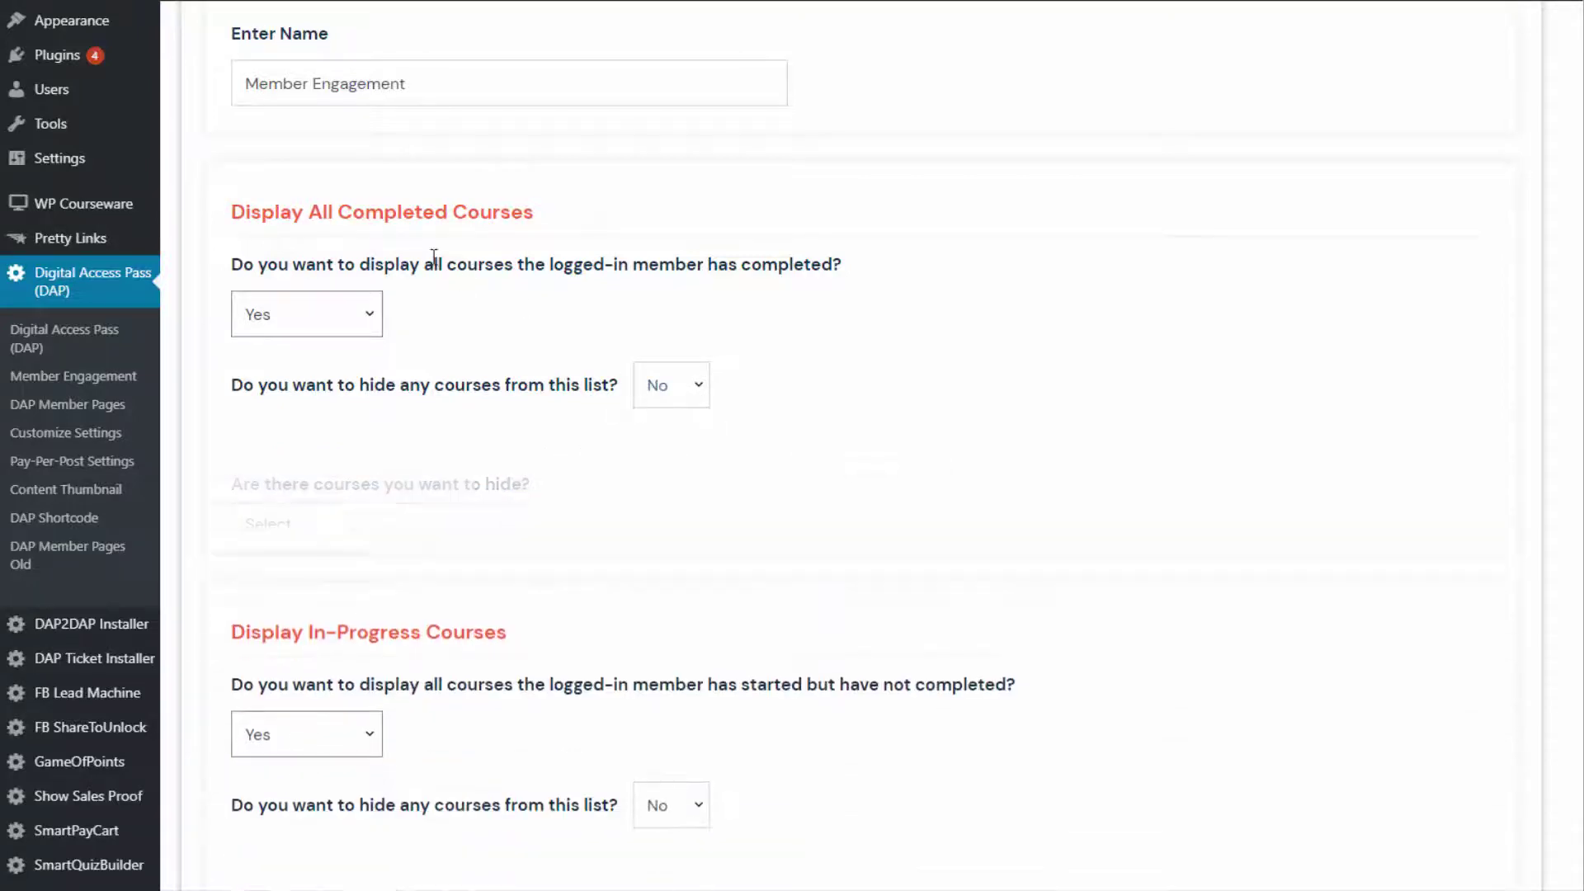
pyautogui.scroll(-4, 1081, 352)
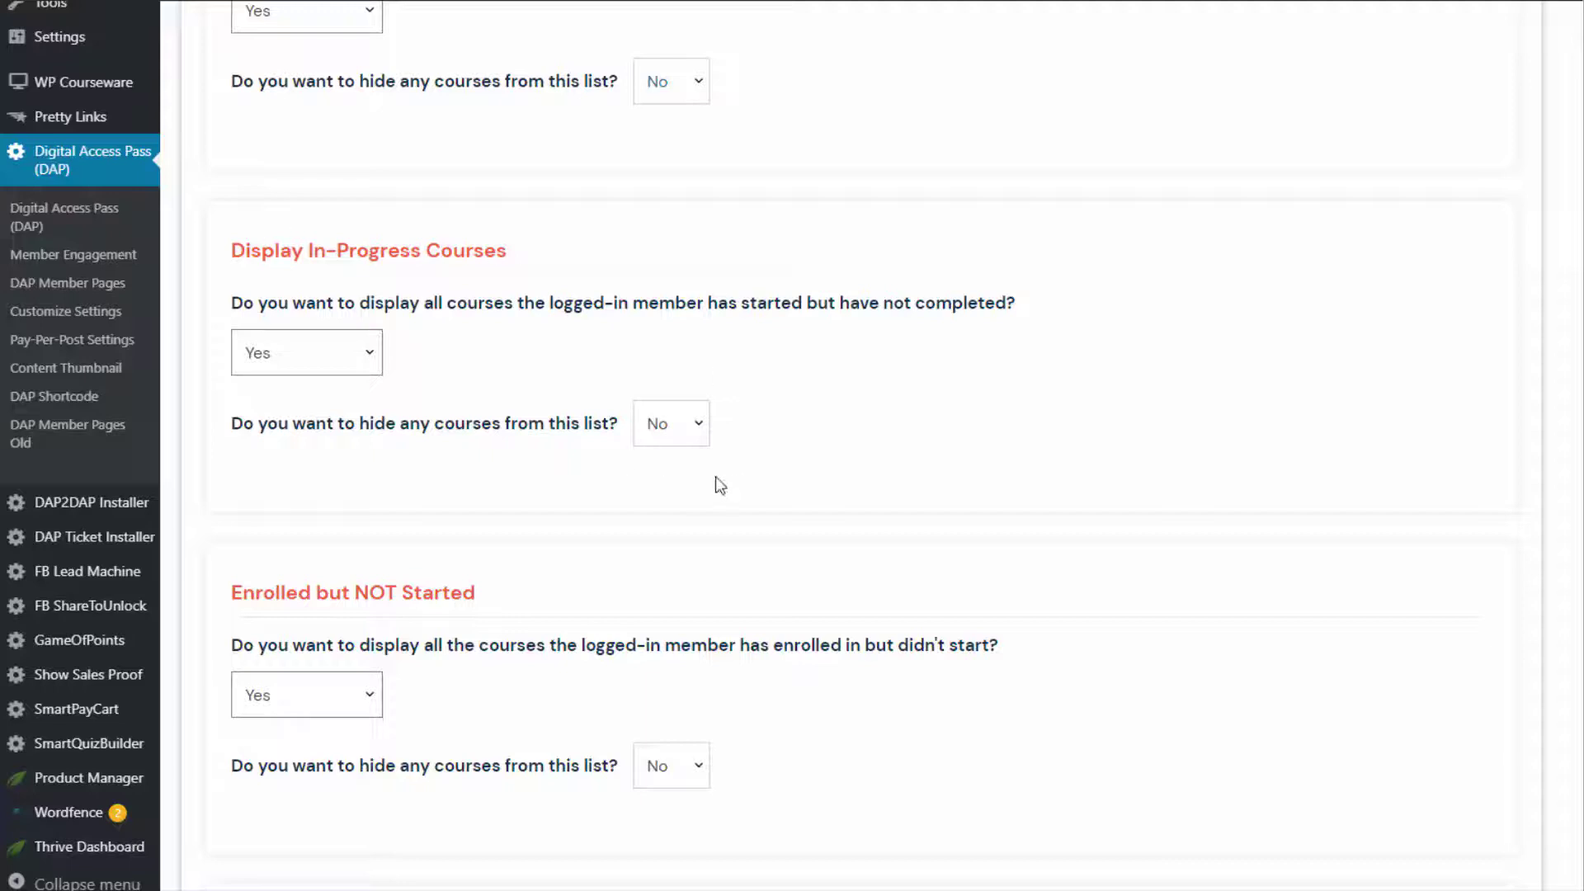
# Keep In-Progress Courses displayed, with the option to hide some in-progress courses.
pyautogui.click(363, 352)
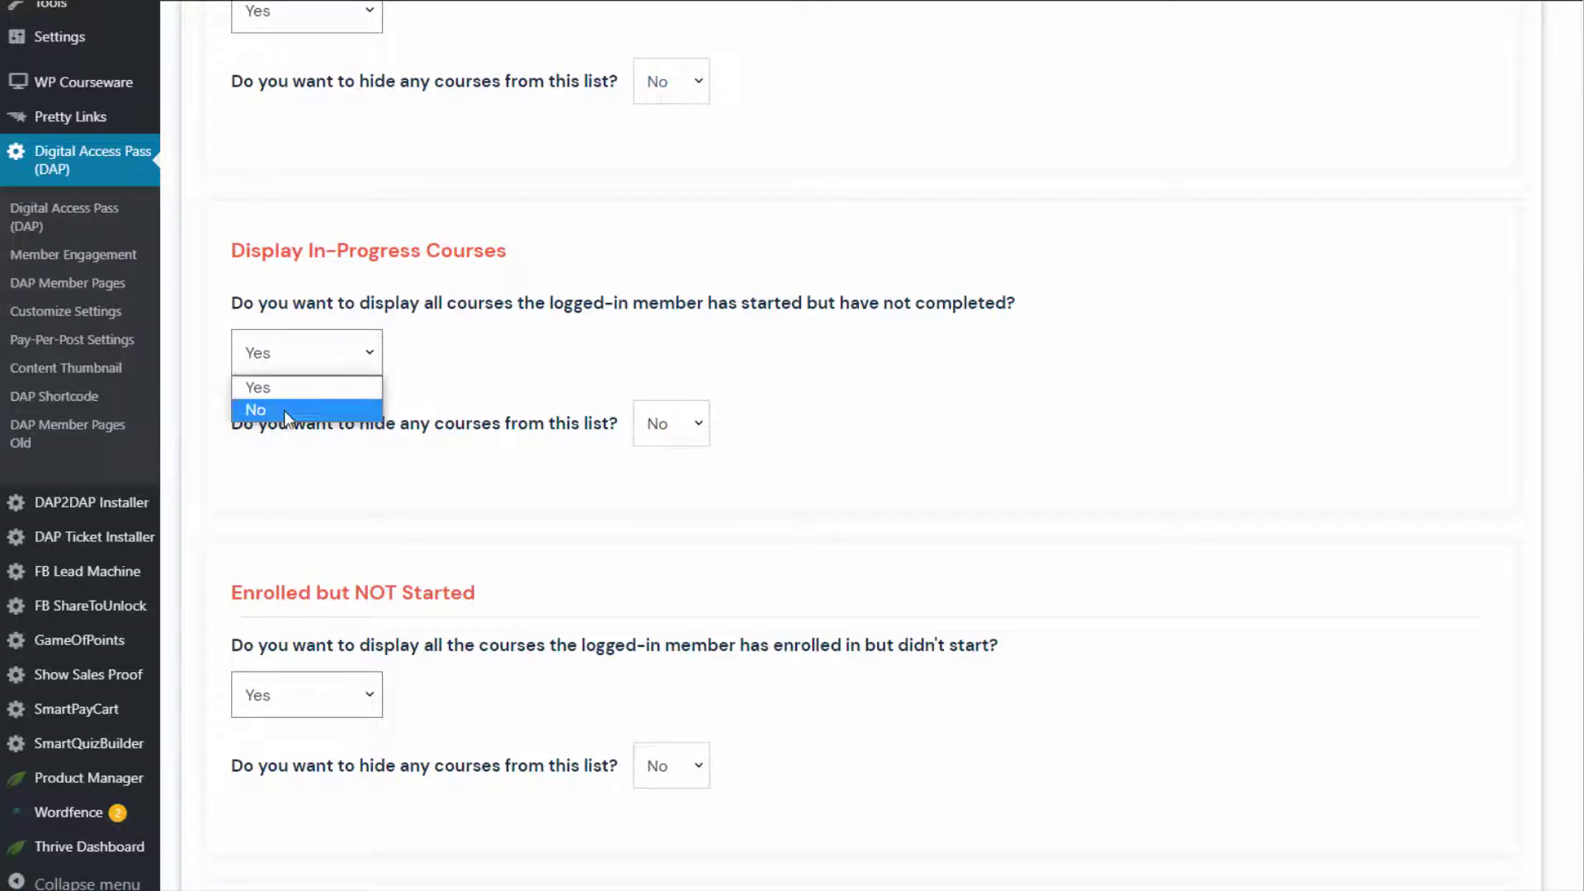
pyautogui.click(297, 410)
pyautogui.click(334, 362)
pyautogui.click(324, 387)
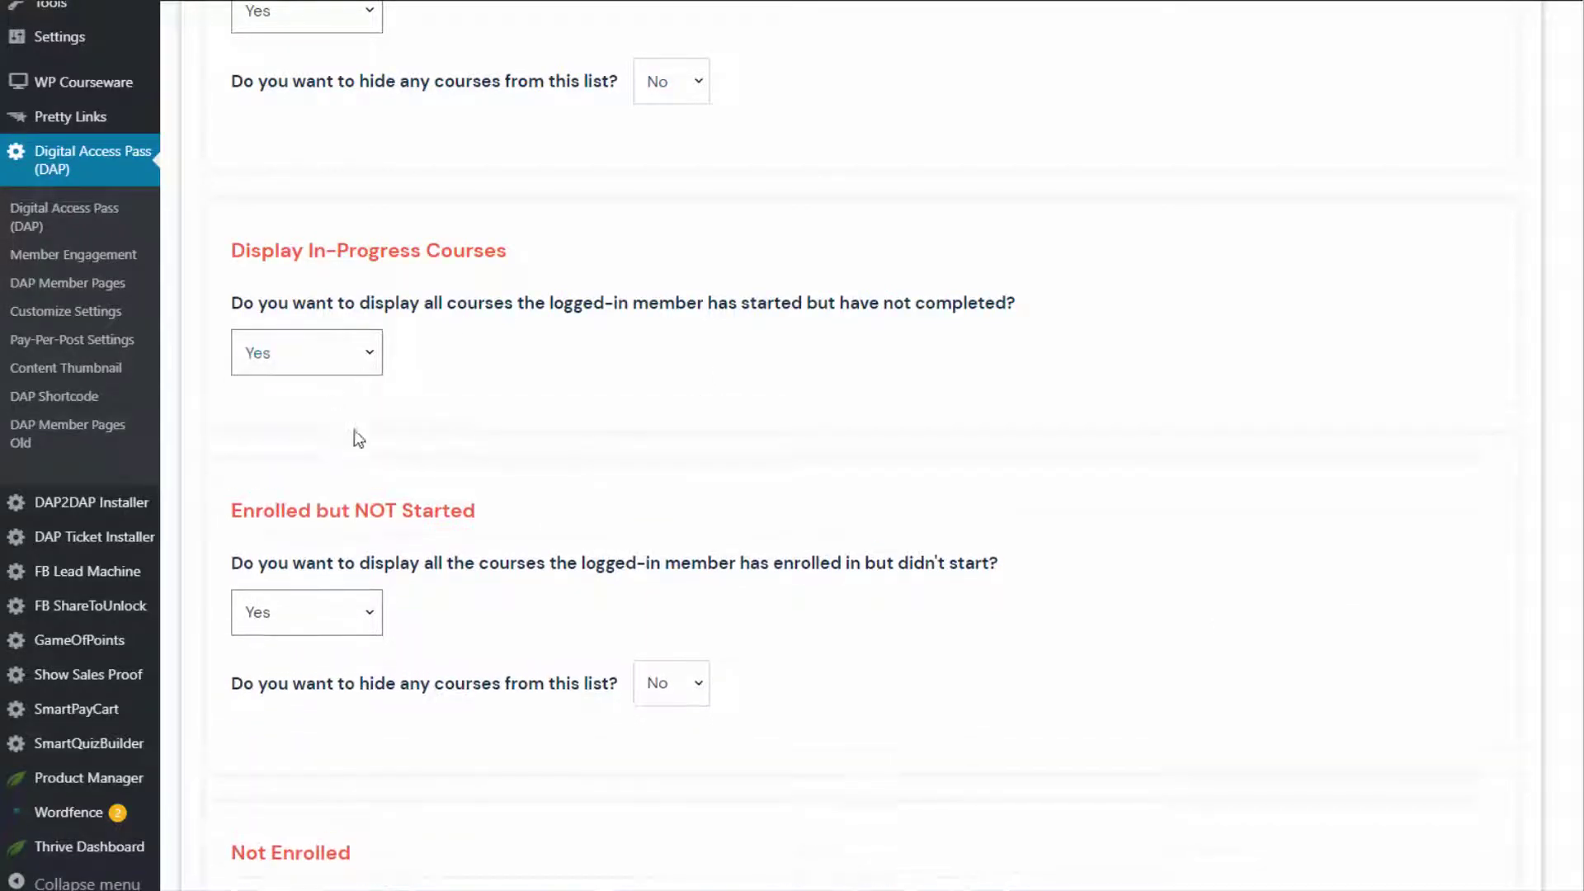
pyautogui.click(678, 439)
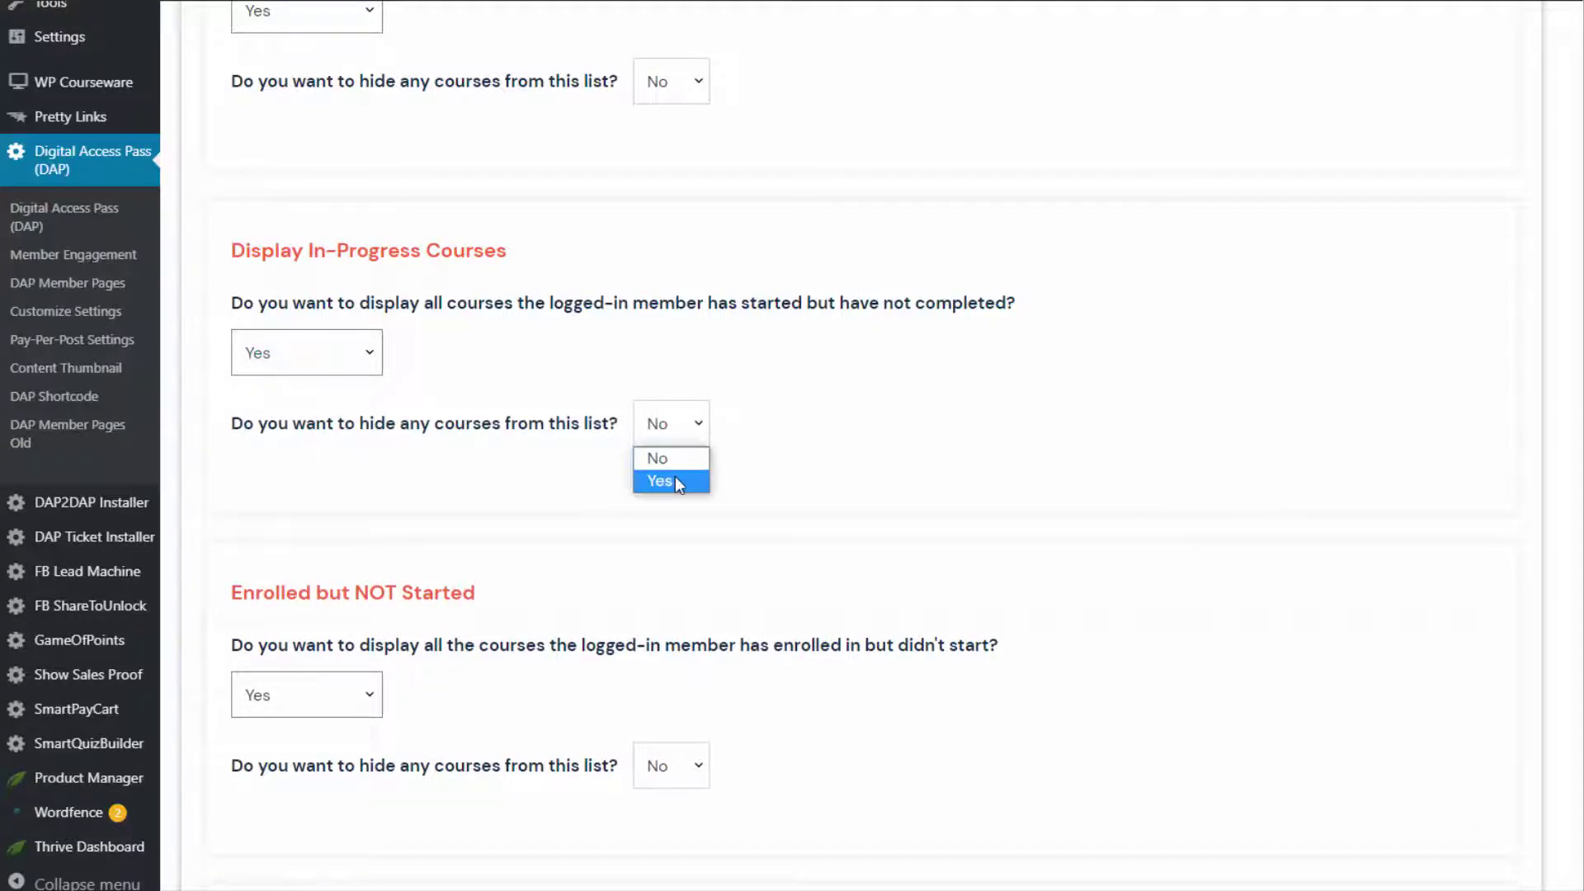
pyautogui.click(675, 478)
# Review the remaining display sections and select the certificates-per-row value 5.
pyautogui.scroll(-9, 716, 541)
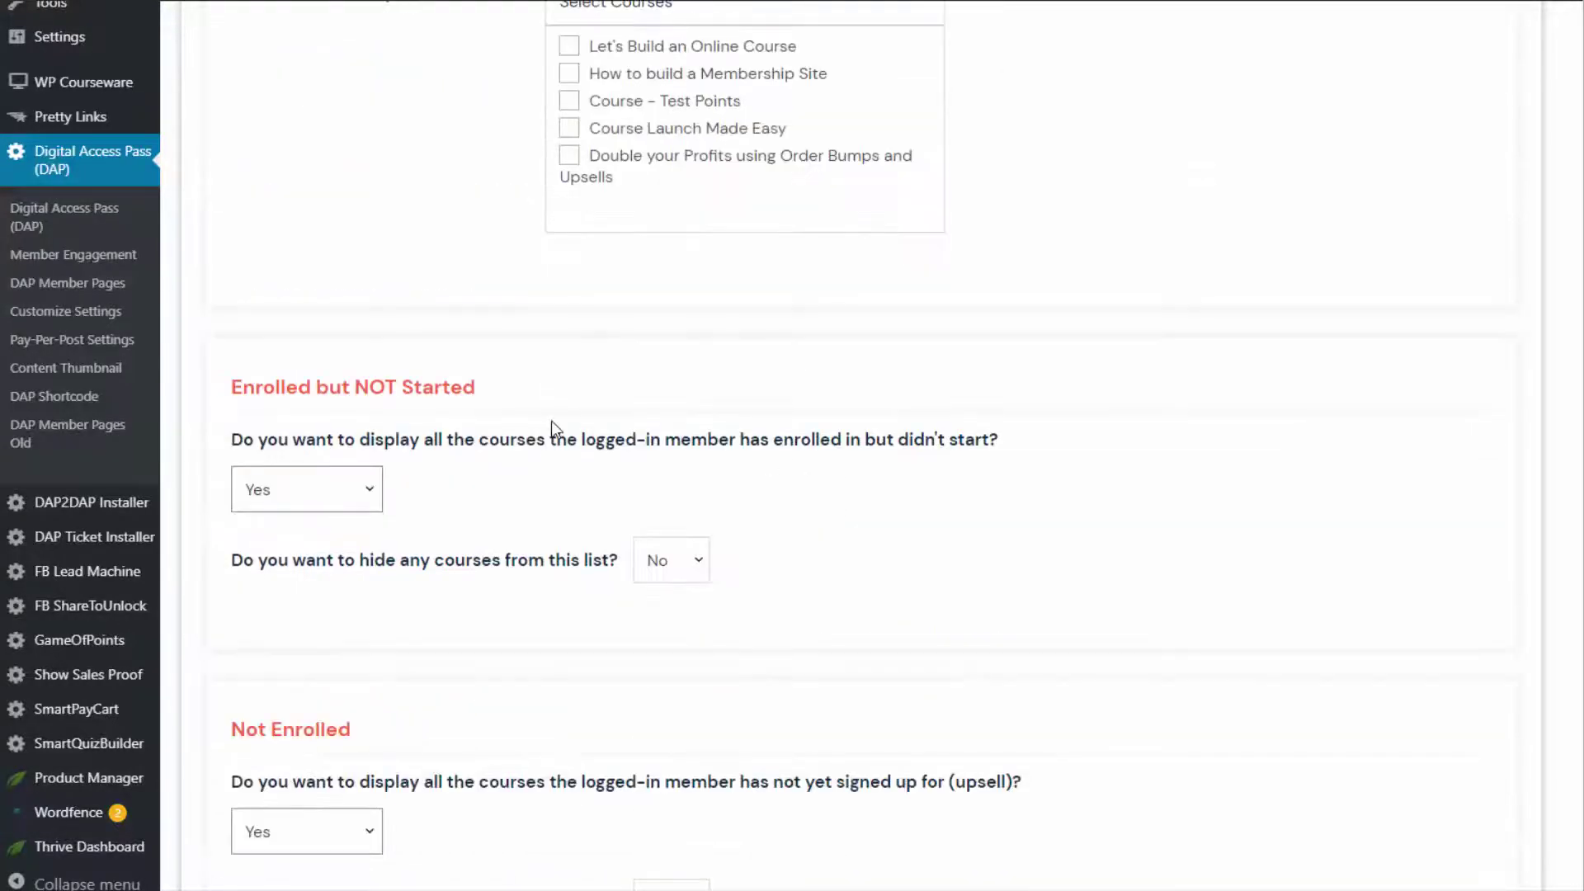
pyautogui.scroll(-8, 432, 464)
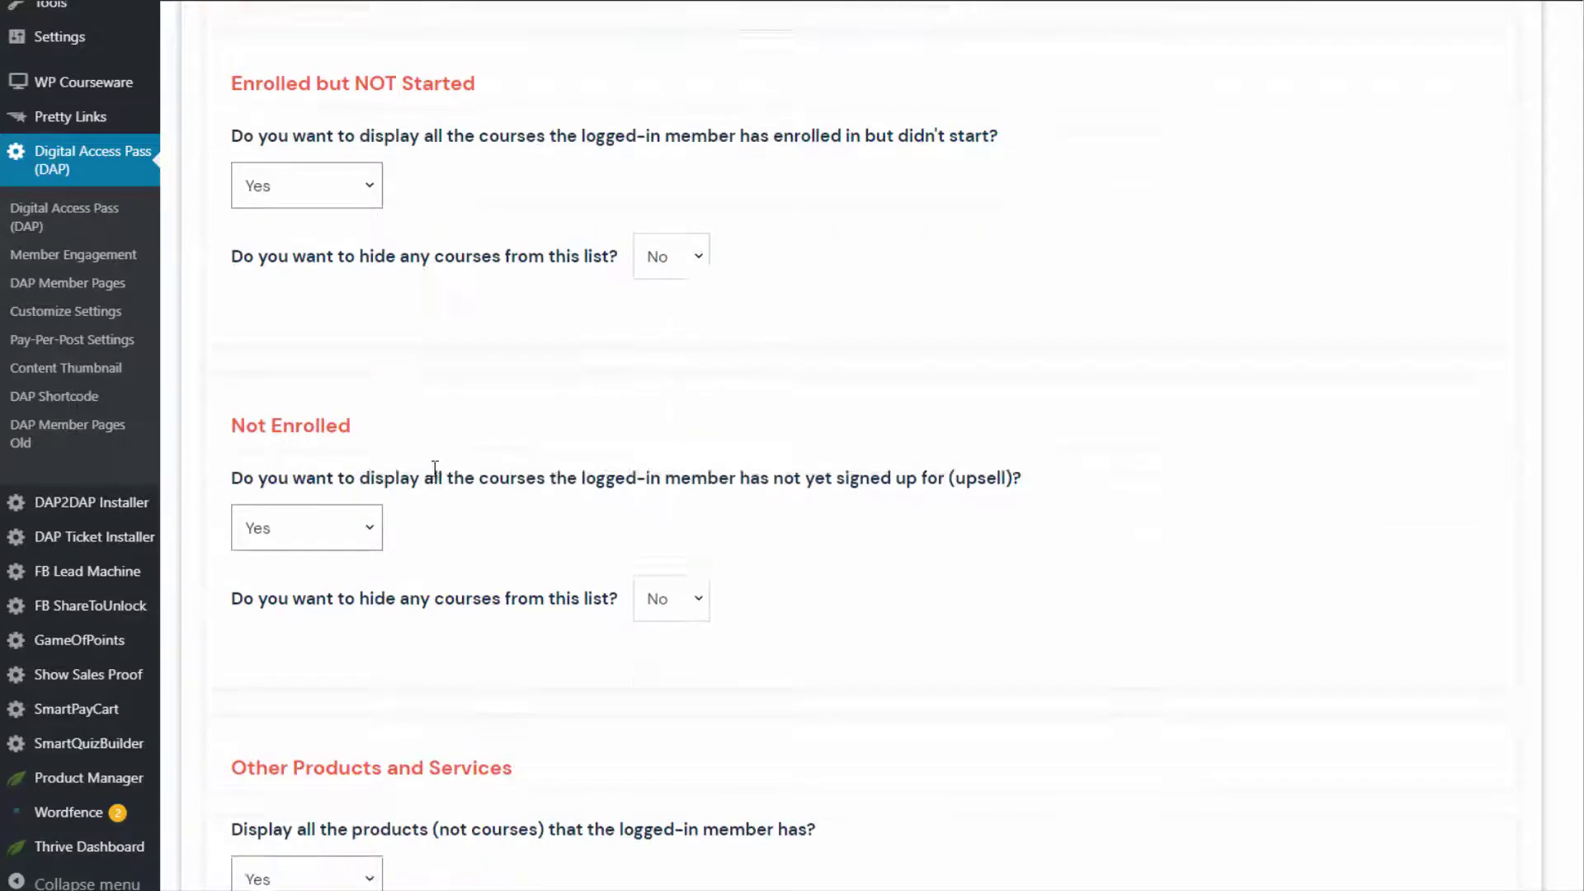
pyautogui.scroll(-5, 891, 250)
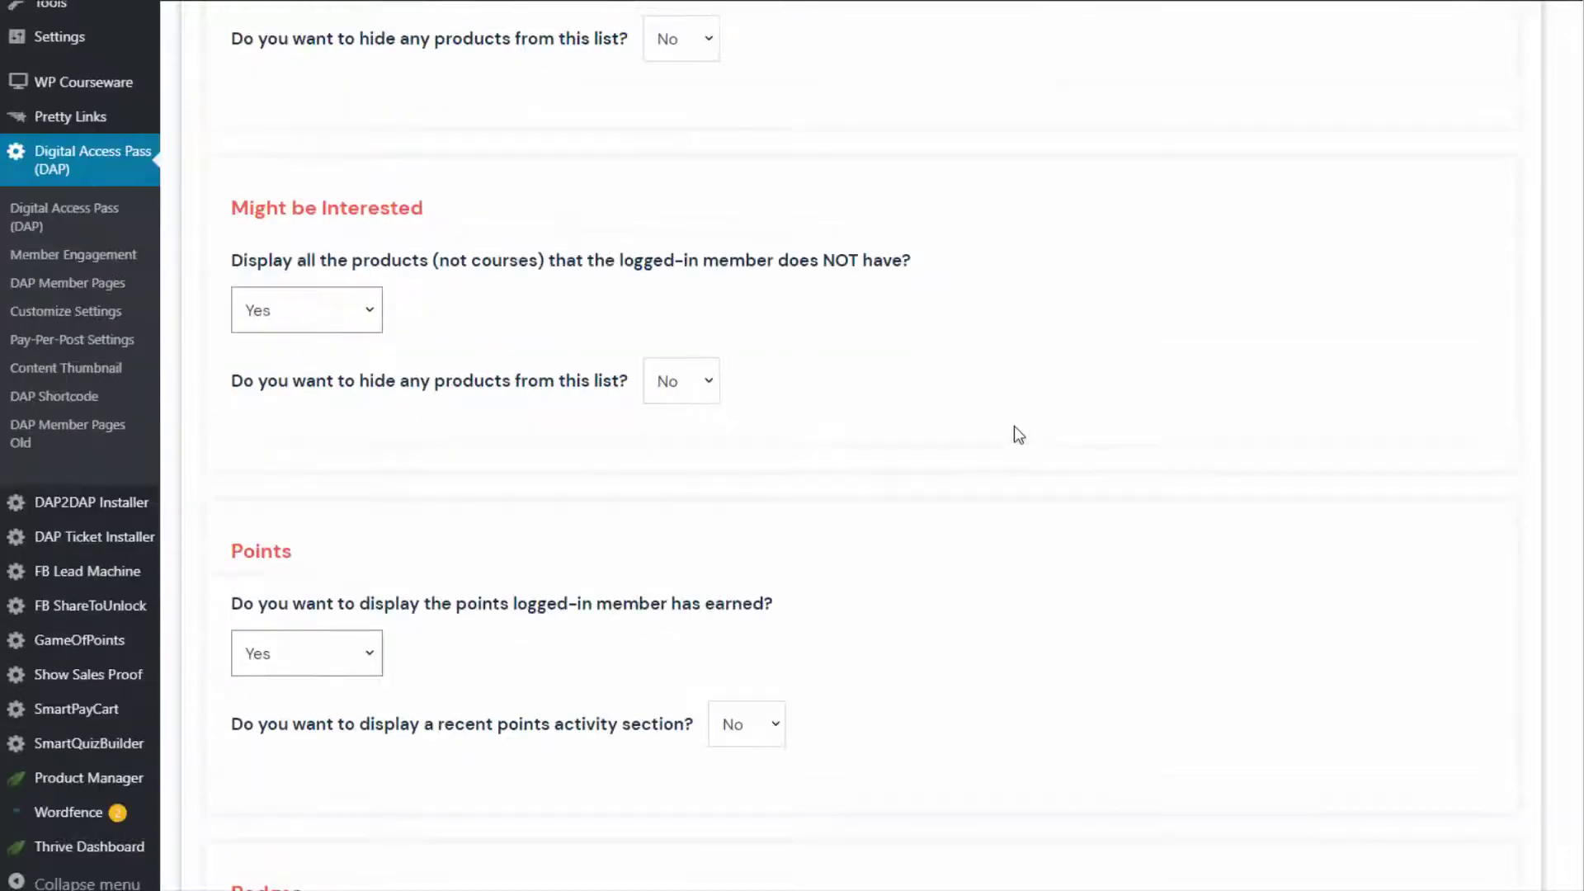
pyautogui.scroll(-2, 1013, 428)
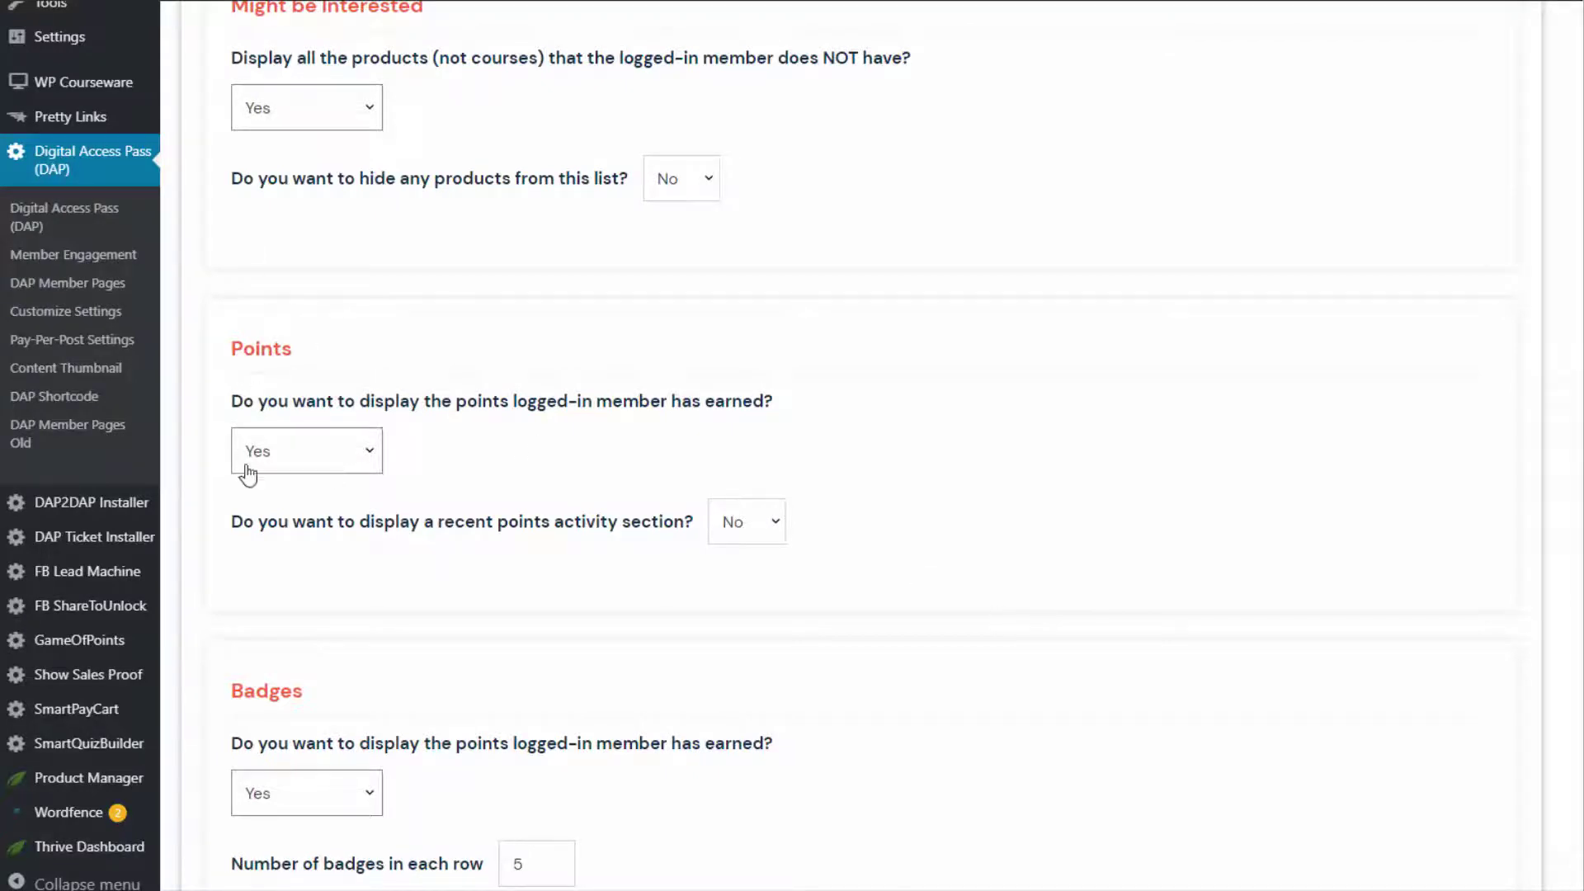
pyautogui.scroll(-2, 473, 575)
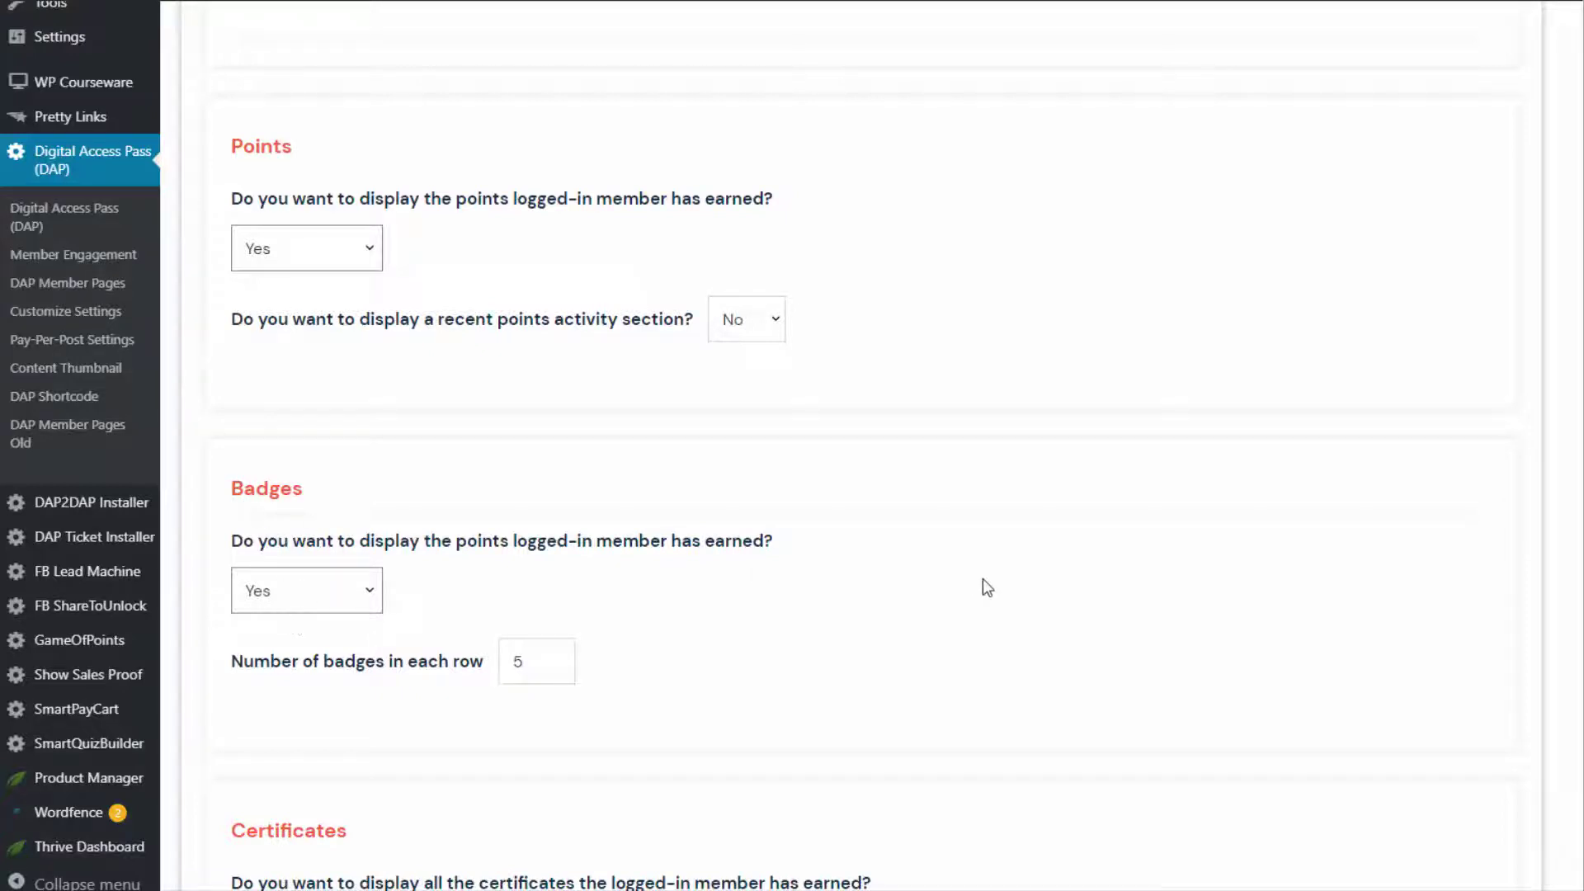
pyautogui.scroll(-4, 983, 580)
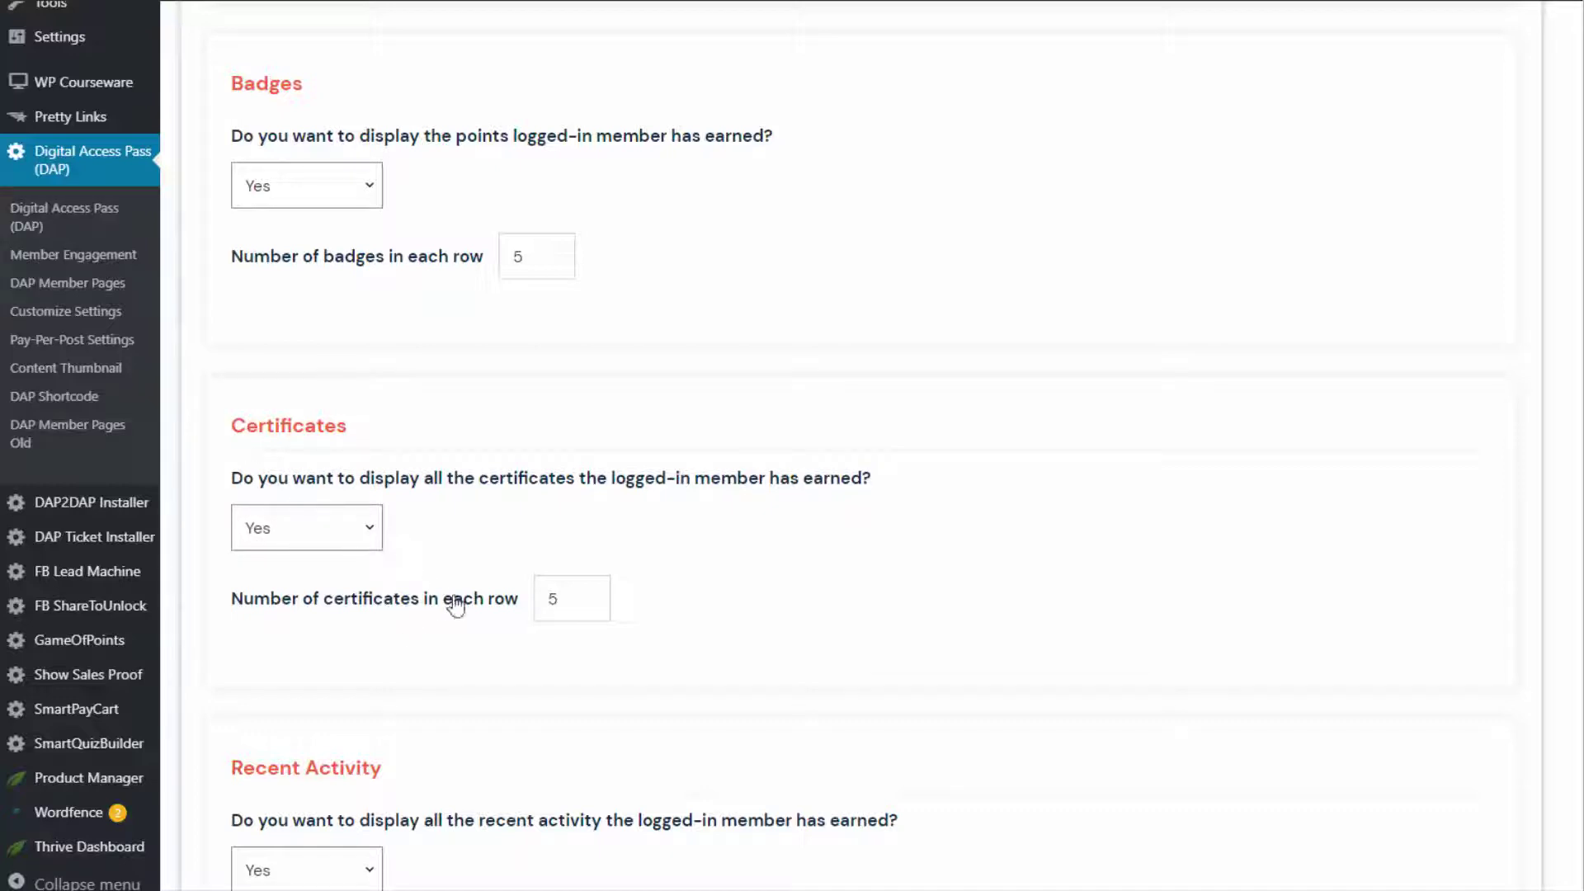
pyautogui.scroll(-4, 689, 608)
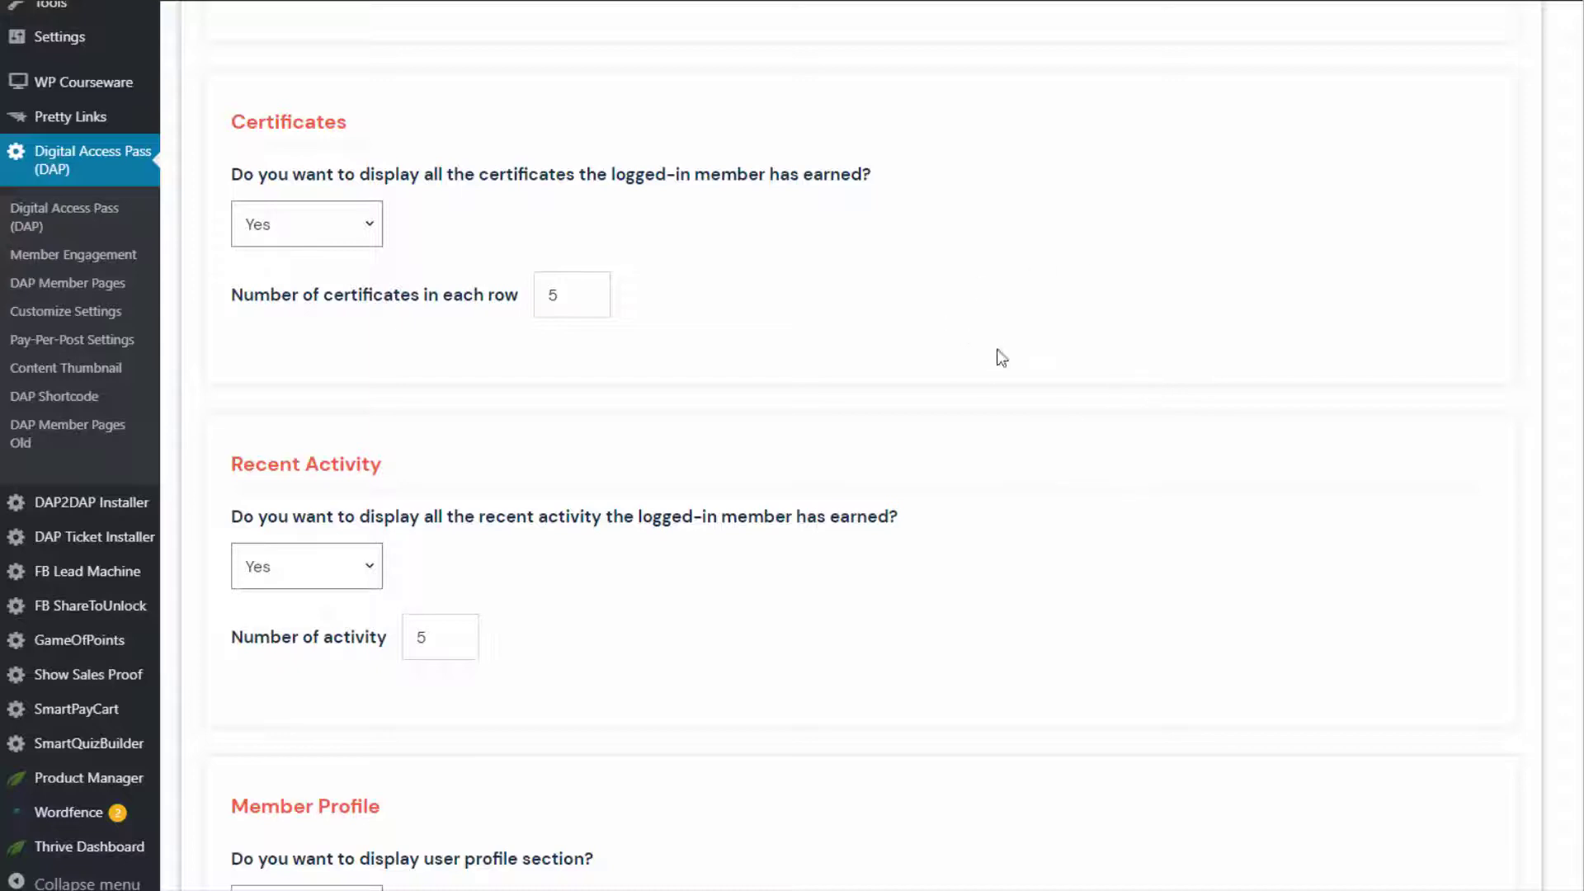
pyautogui.doubleClick(557, 294)
pyautogui.scroll(-3, 464, 394)
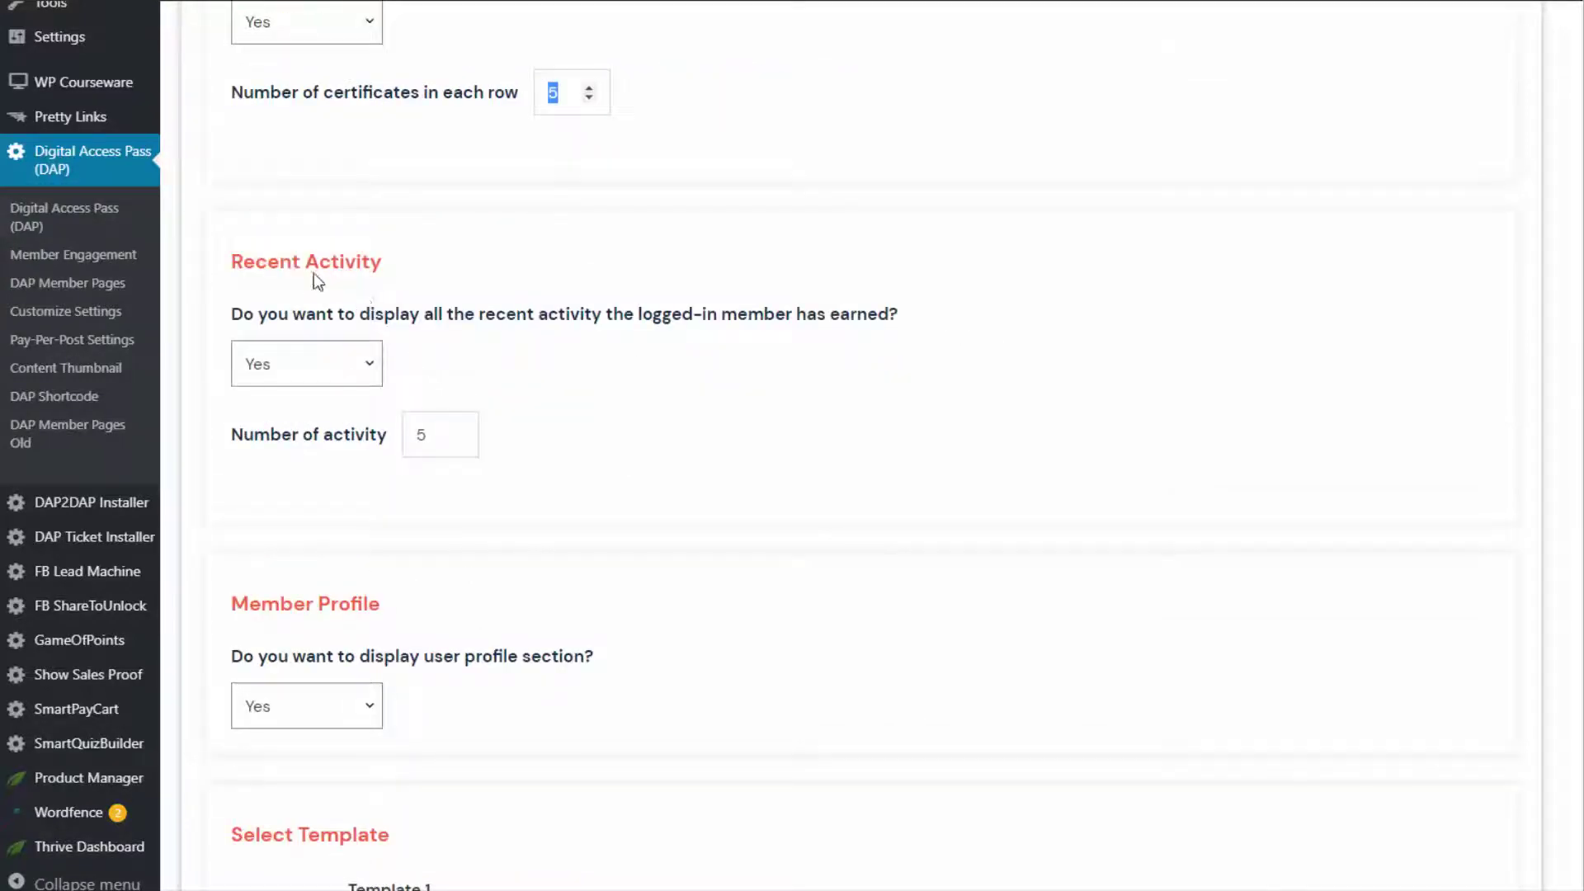
pyautogui.scroll(-2, 611, 473)
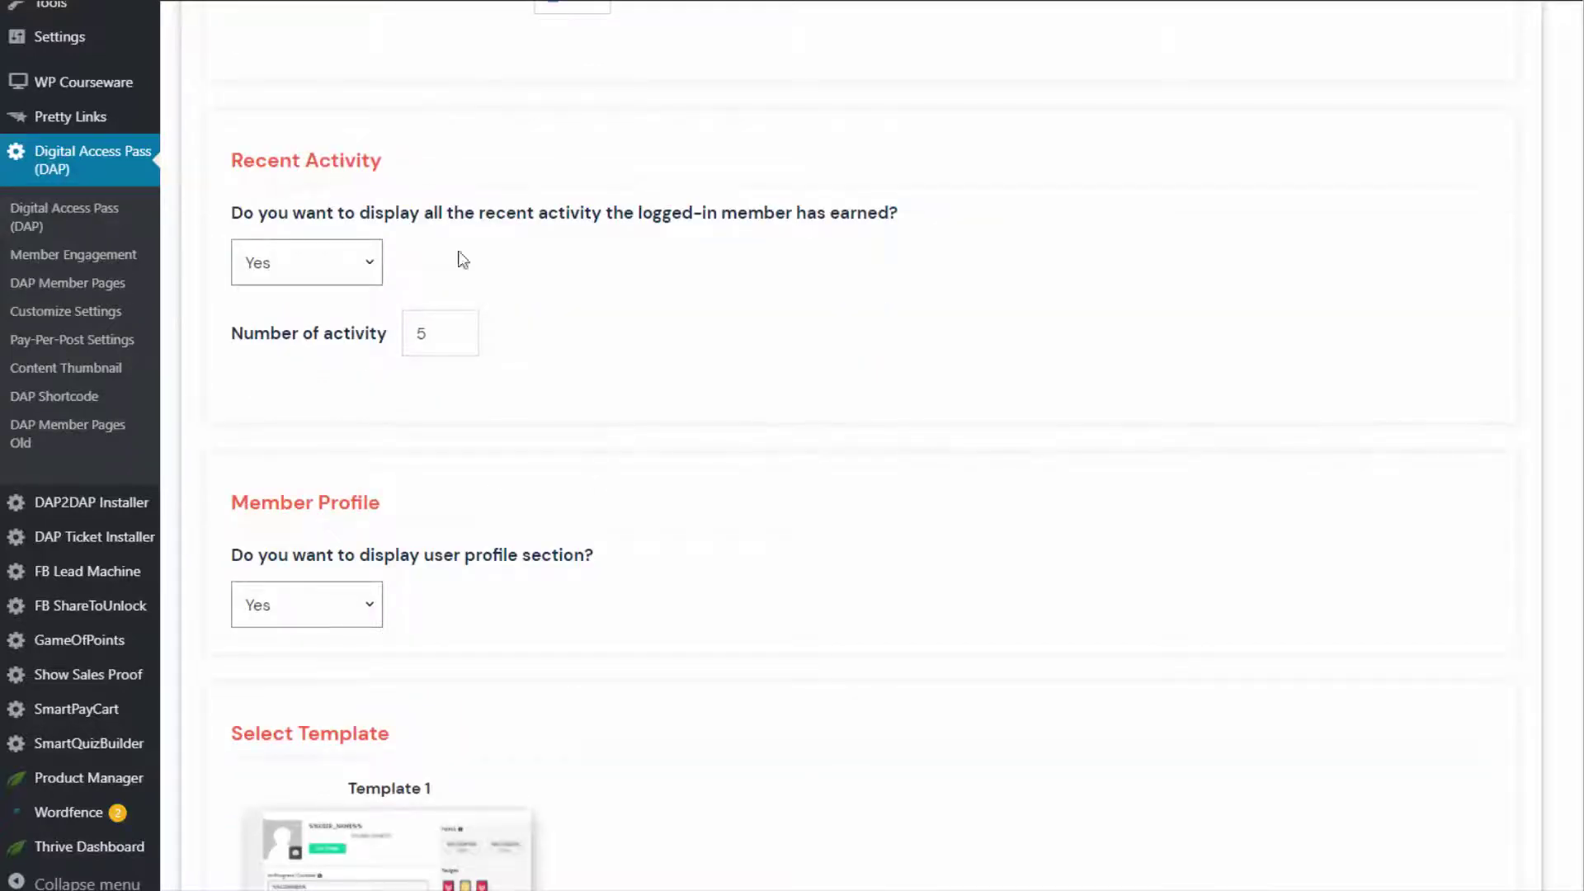
pyautogui.scroll(-4, 661, 411)
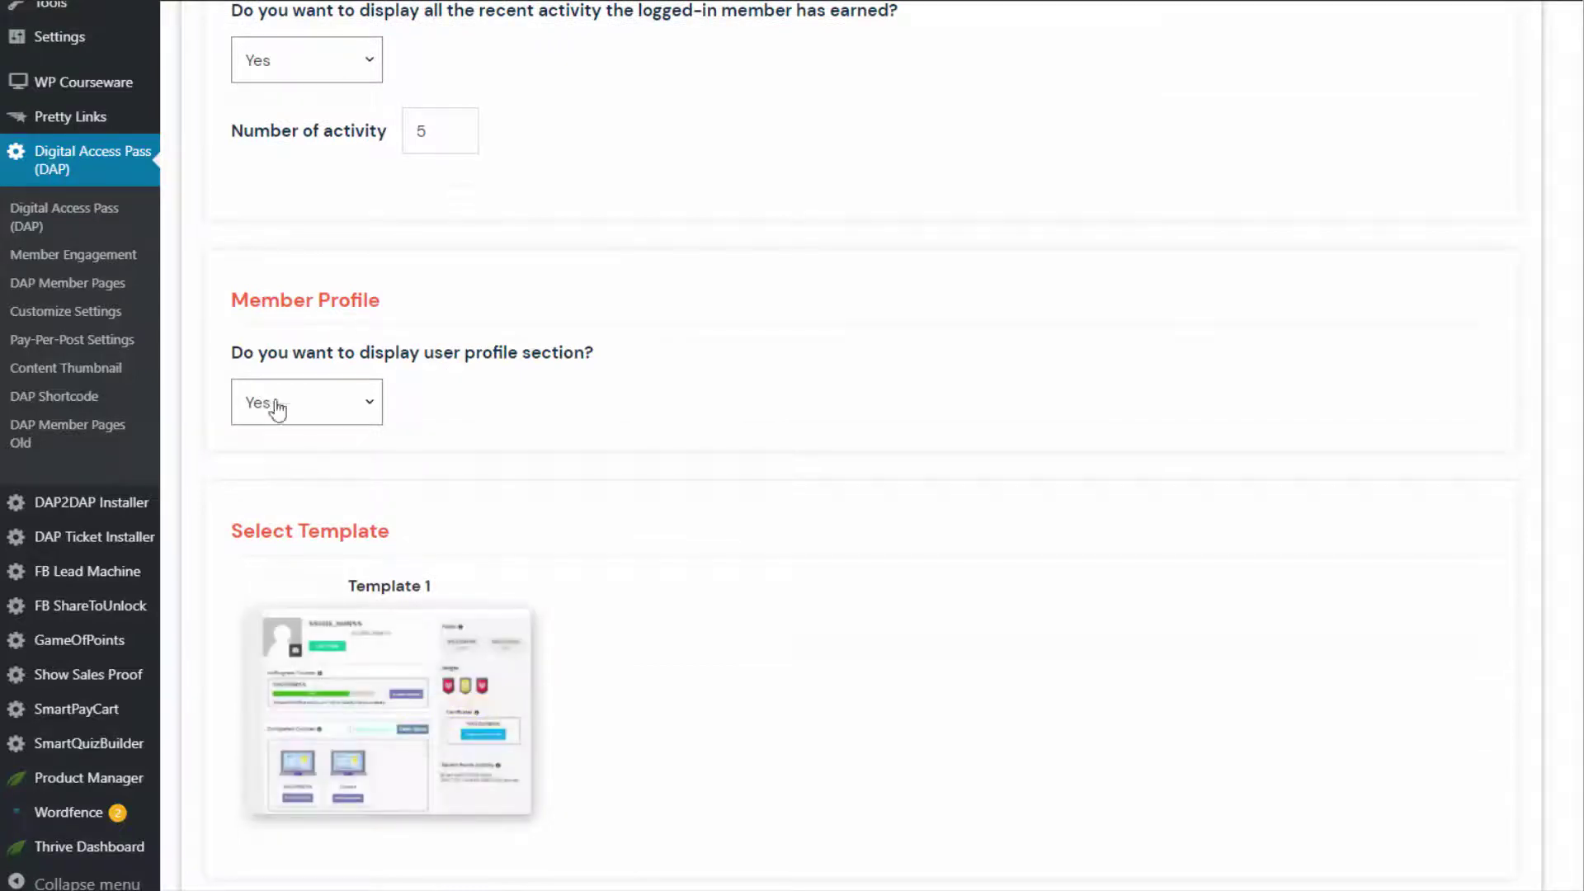
# Keep the member profile section shown and begin customizing Template 1.
pyautogui.click(304, 419)
pyautogui.click(424, 445)
pyautogui.scroll(-2, 792, 489)
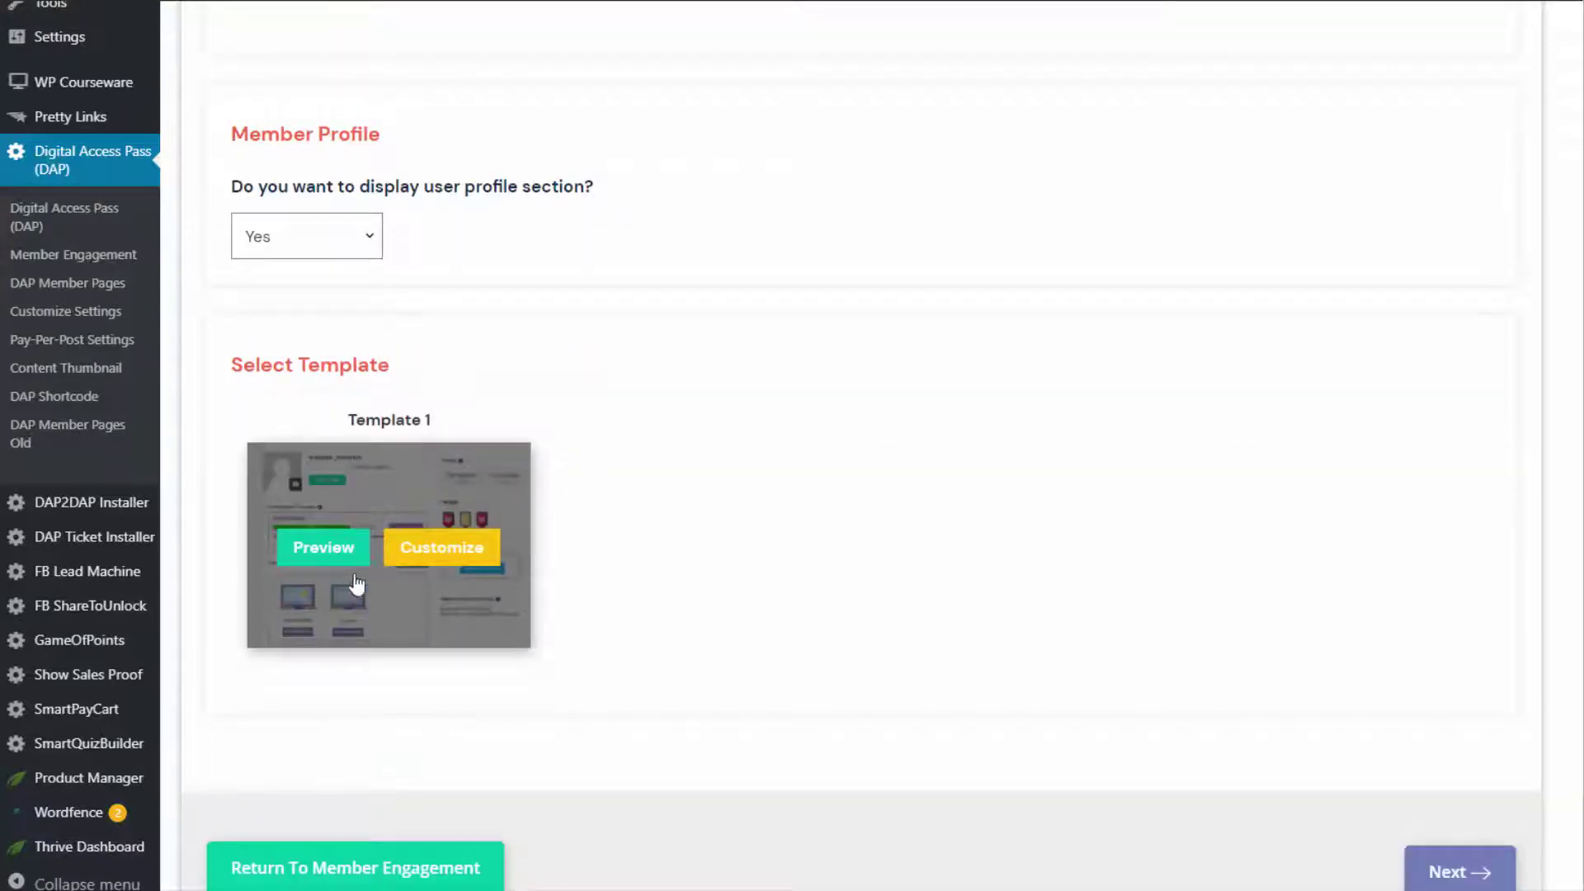
pyautogui.click(437, 551)
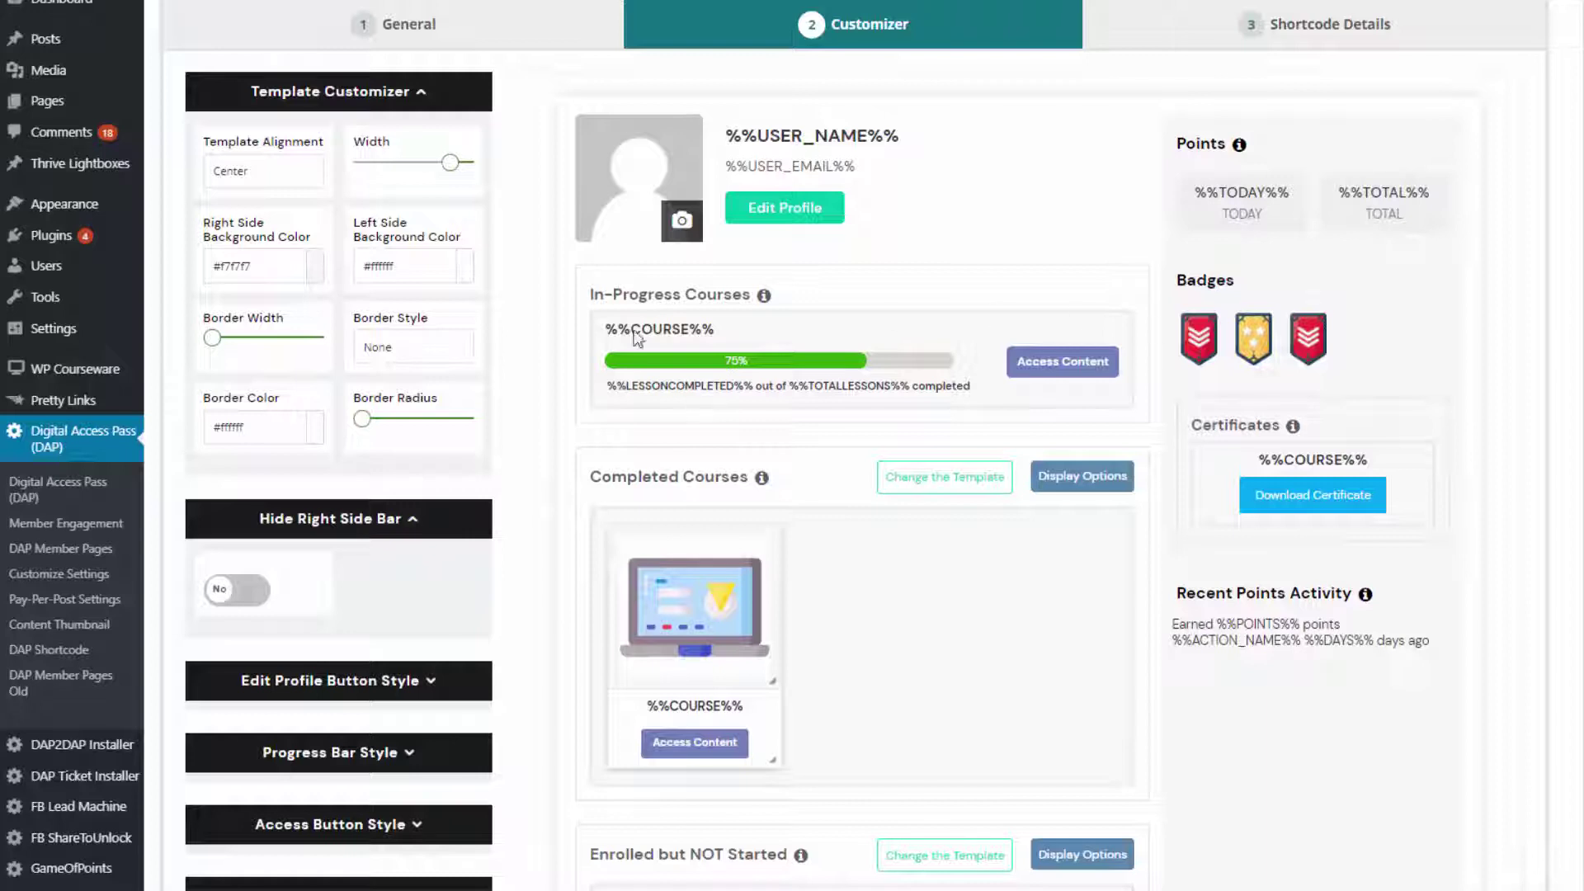
# Adjust the template width and toggle the right side bar off and back on.
pyautogui.moveTo(449, 163)
pyautogui.mouseDown()
pyautogui.moveTo(419, 161)
pyautogui.moveTo(446, 164)
pyautogui.mouseUp()
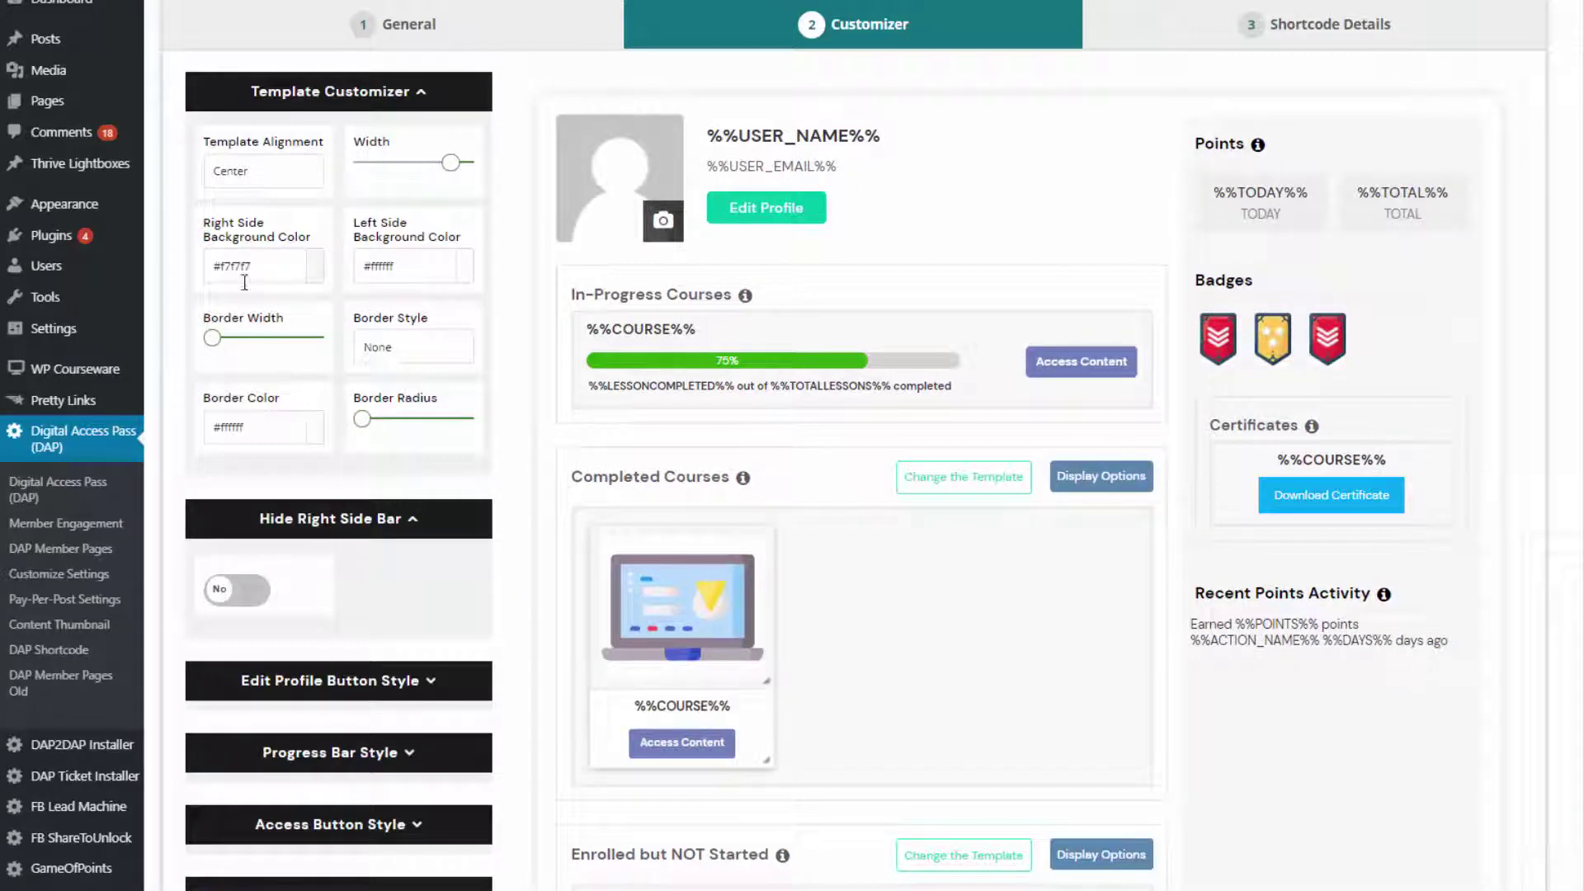
pyautogui.click(410, 521)
pyautogui.click(410, 521)
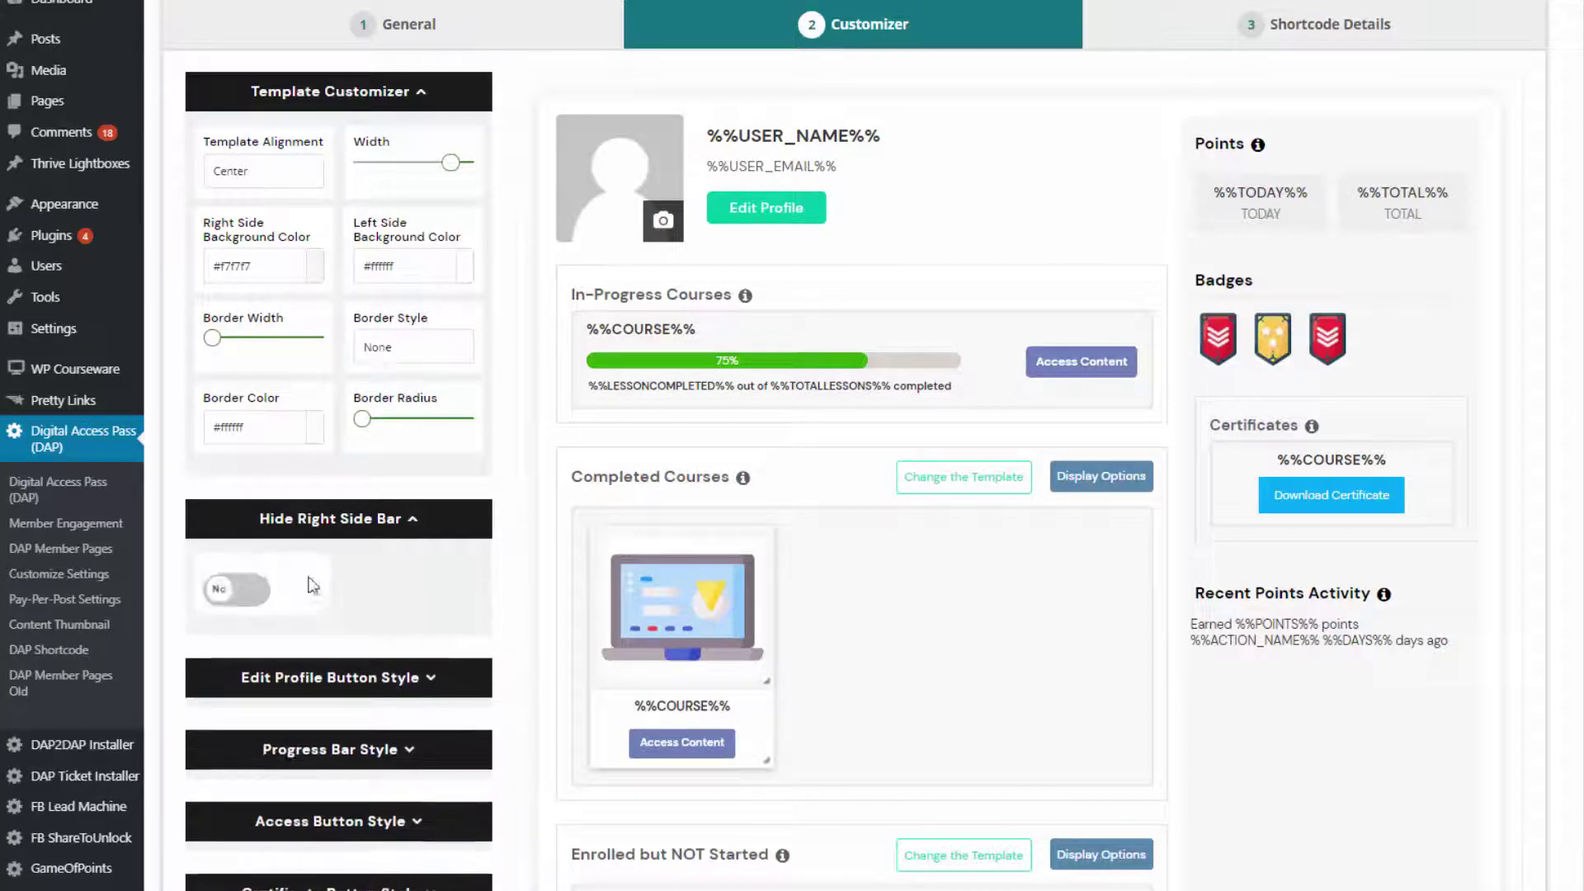
pyautogui.click(270, 591)
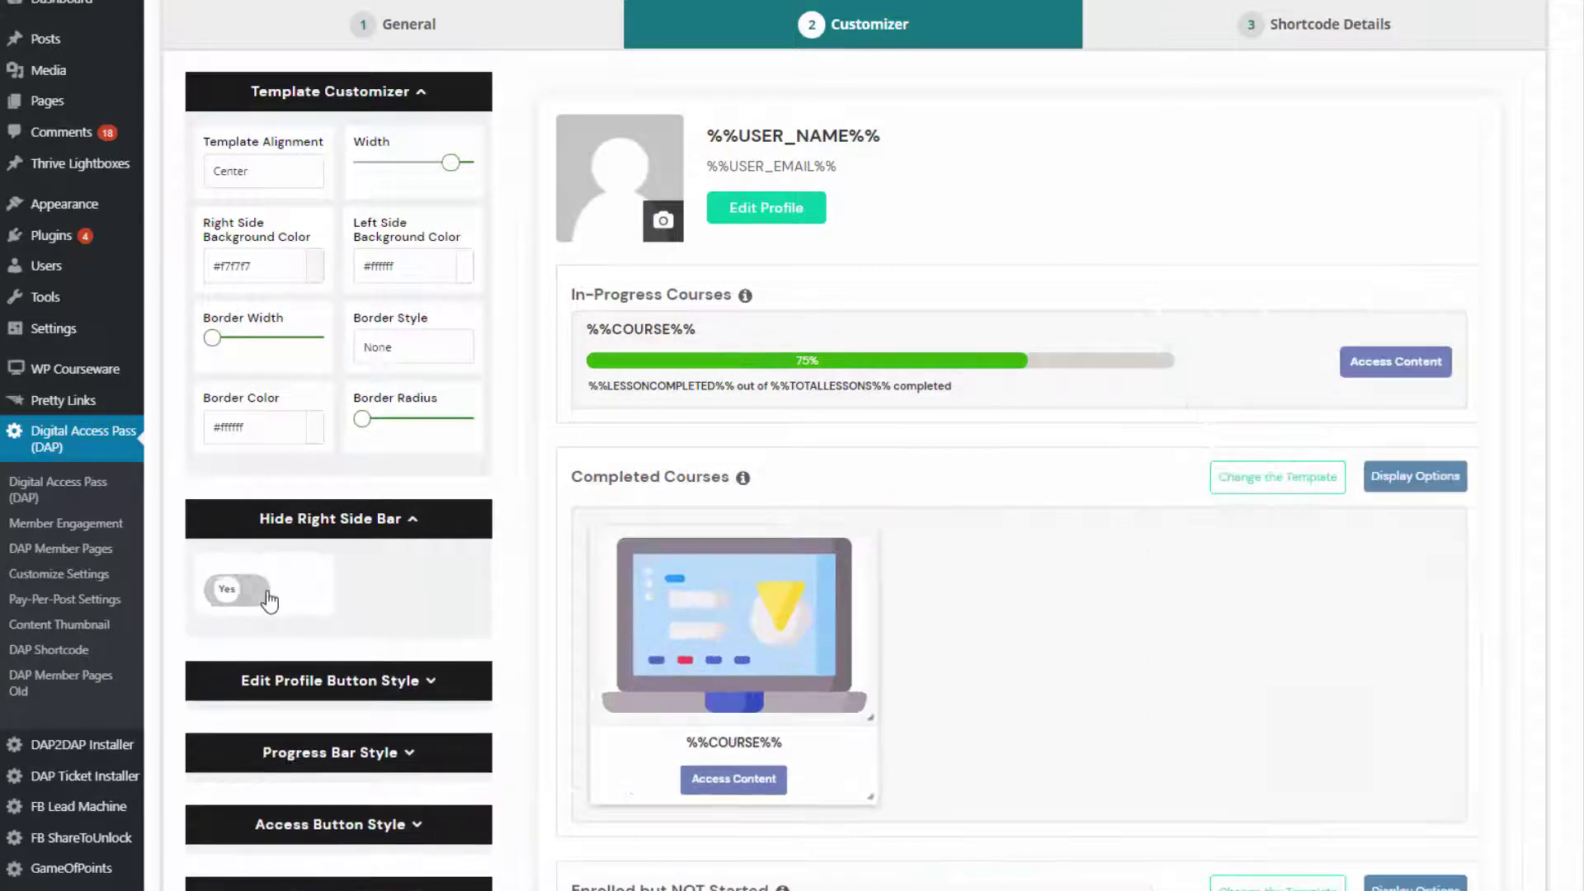
pyautogui.click(222, 594)
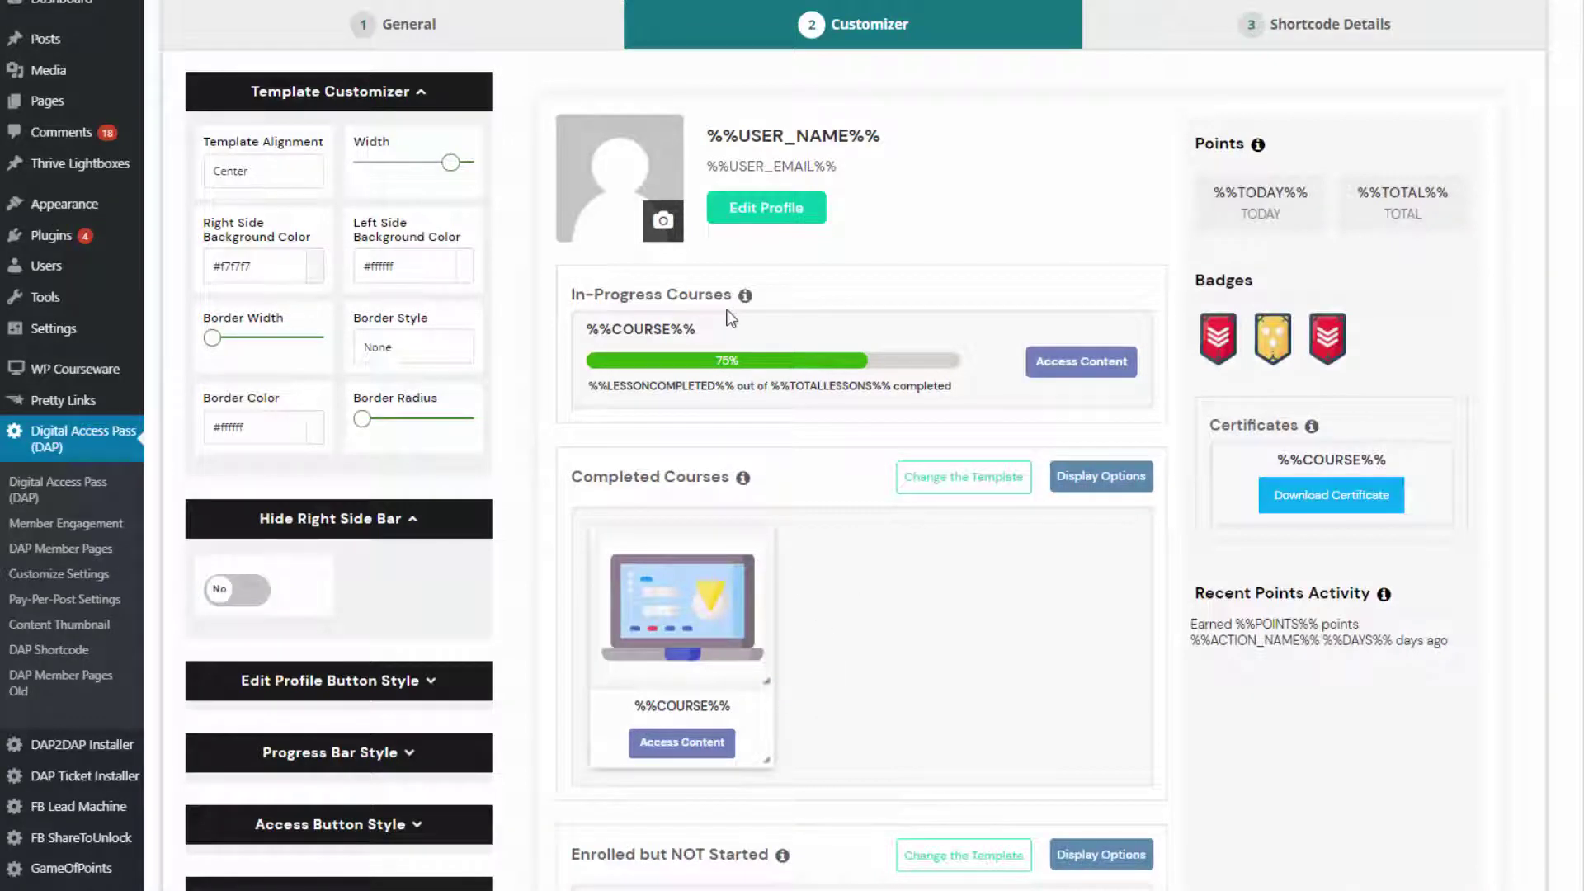
# Drag Completed Courses above In-Progress Courses and the Badges block toward the main column.
pyautogui.moveTo(878, 614); pyautogui.dragTo(863, 333)
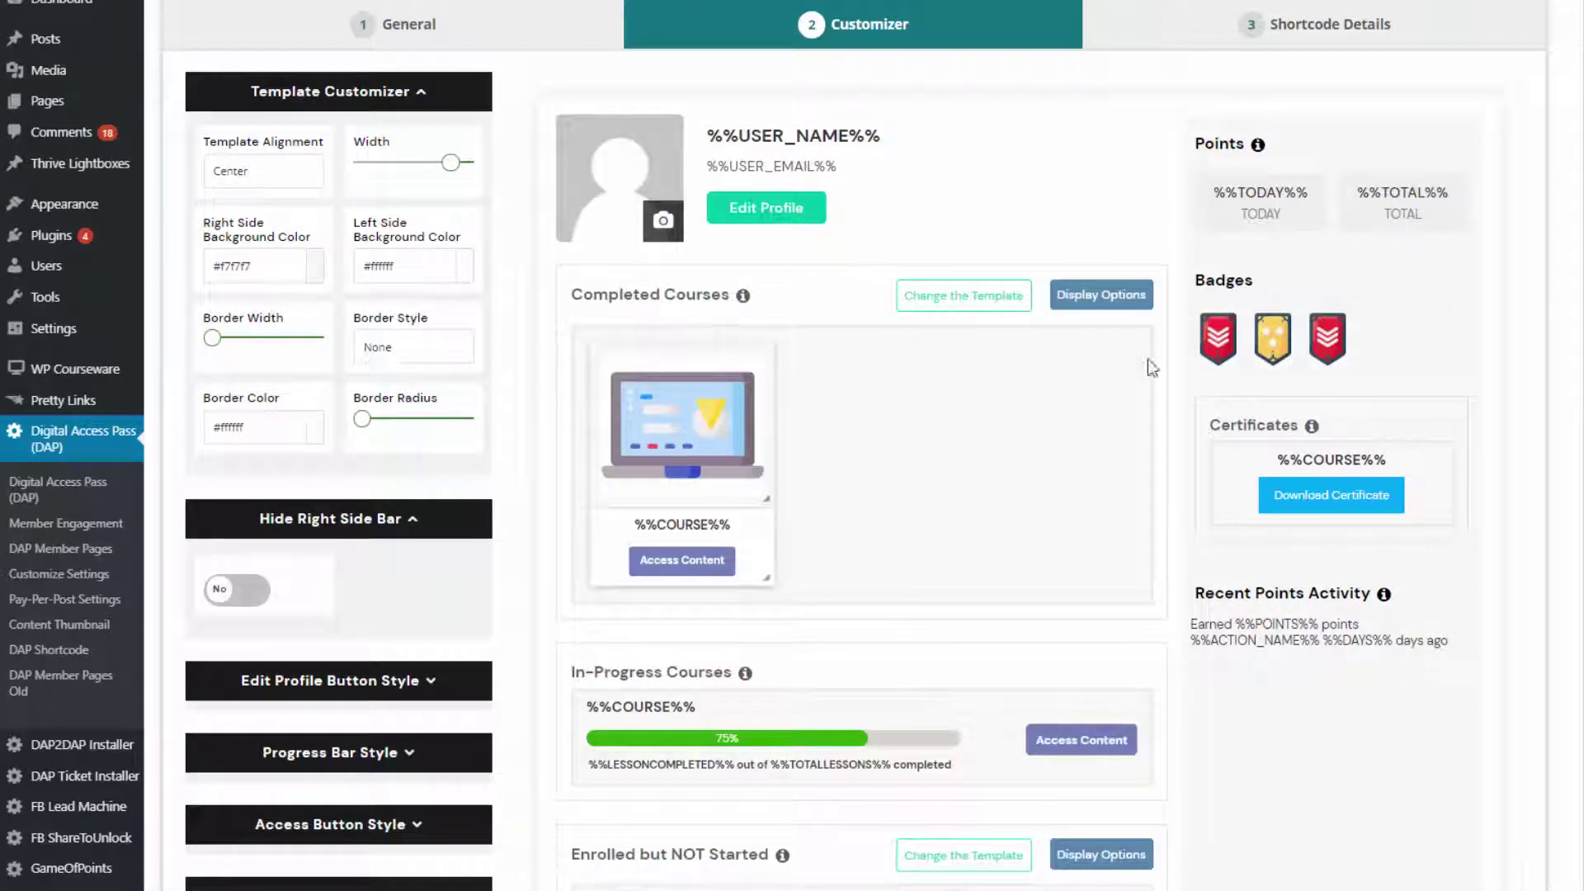
pyautogui.scroll(-2, 1577, 305)
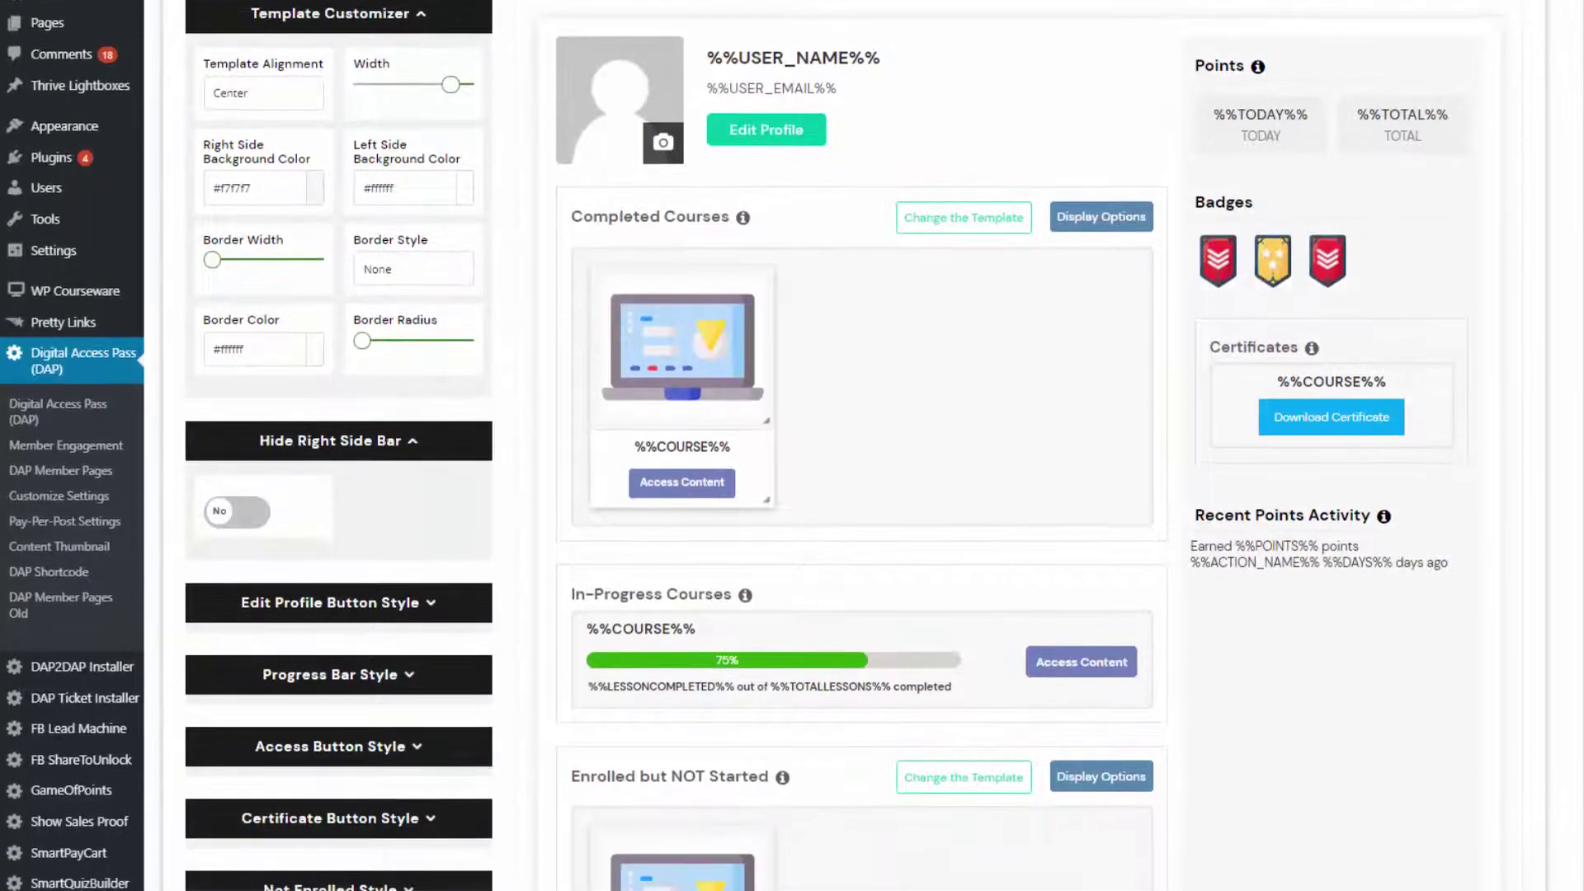
pyautogui.moveTo(1349, 294); pyautogui.dragTo(1513, 233)
# Enlarge the Completed Courses card and slightly resize its image area.
pyautogui.moveTo(770, 528); pyautogui.dragTo(770, 544)
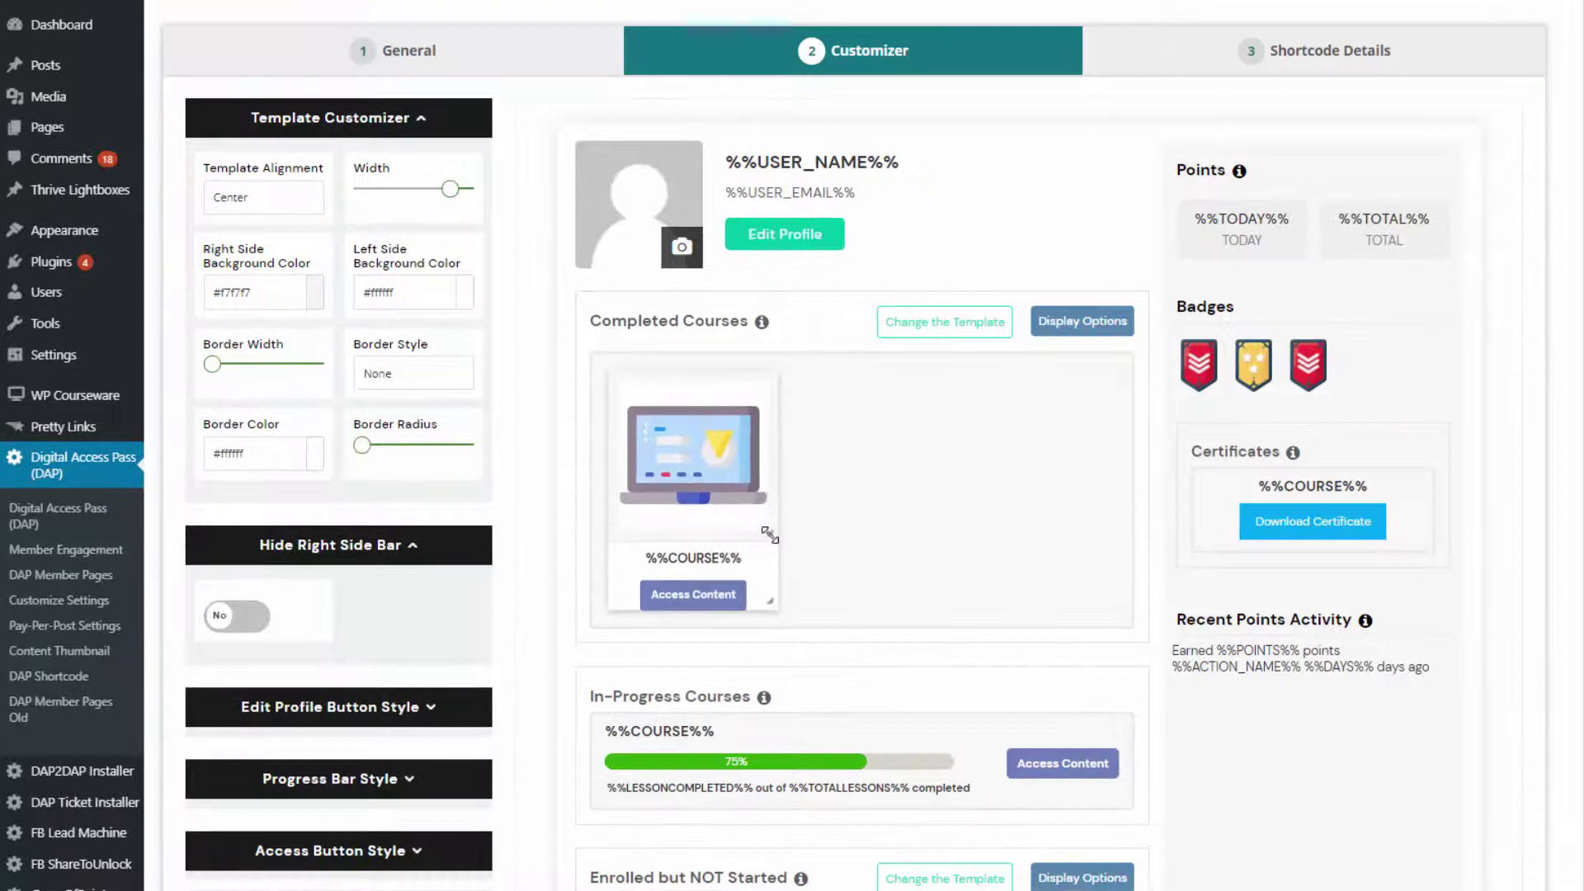
pyautogui.moveTo(772, 609); pyautogui.dragTo(806, 619)
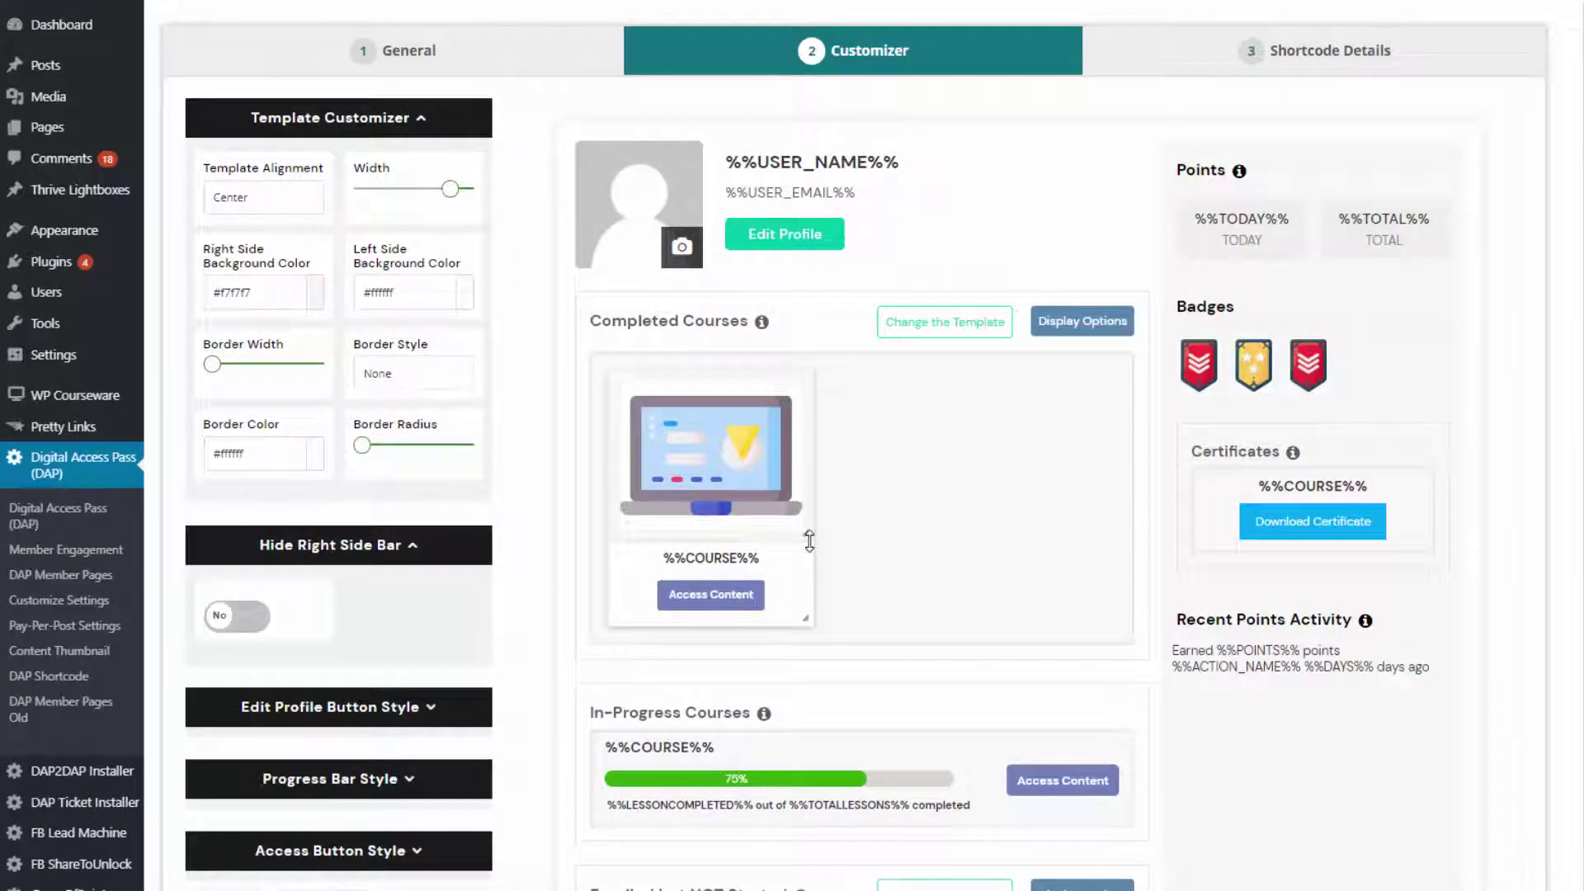
pyautogui.moveTo(807, 540); pyautogui.dragTo(807, 541)
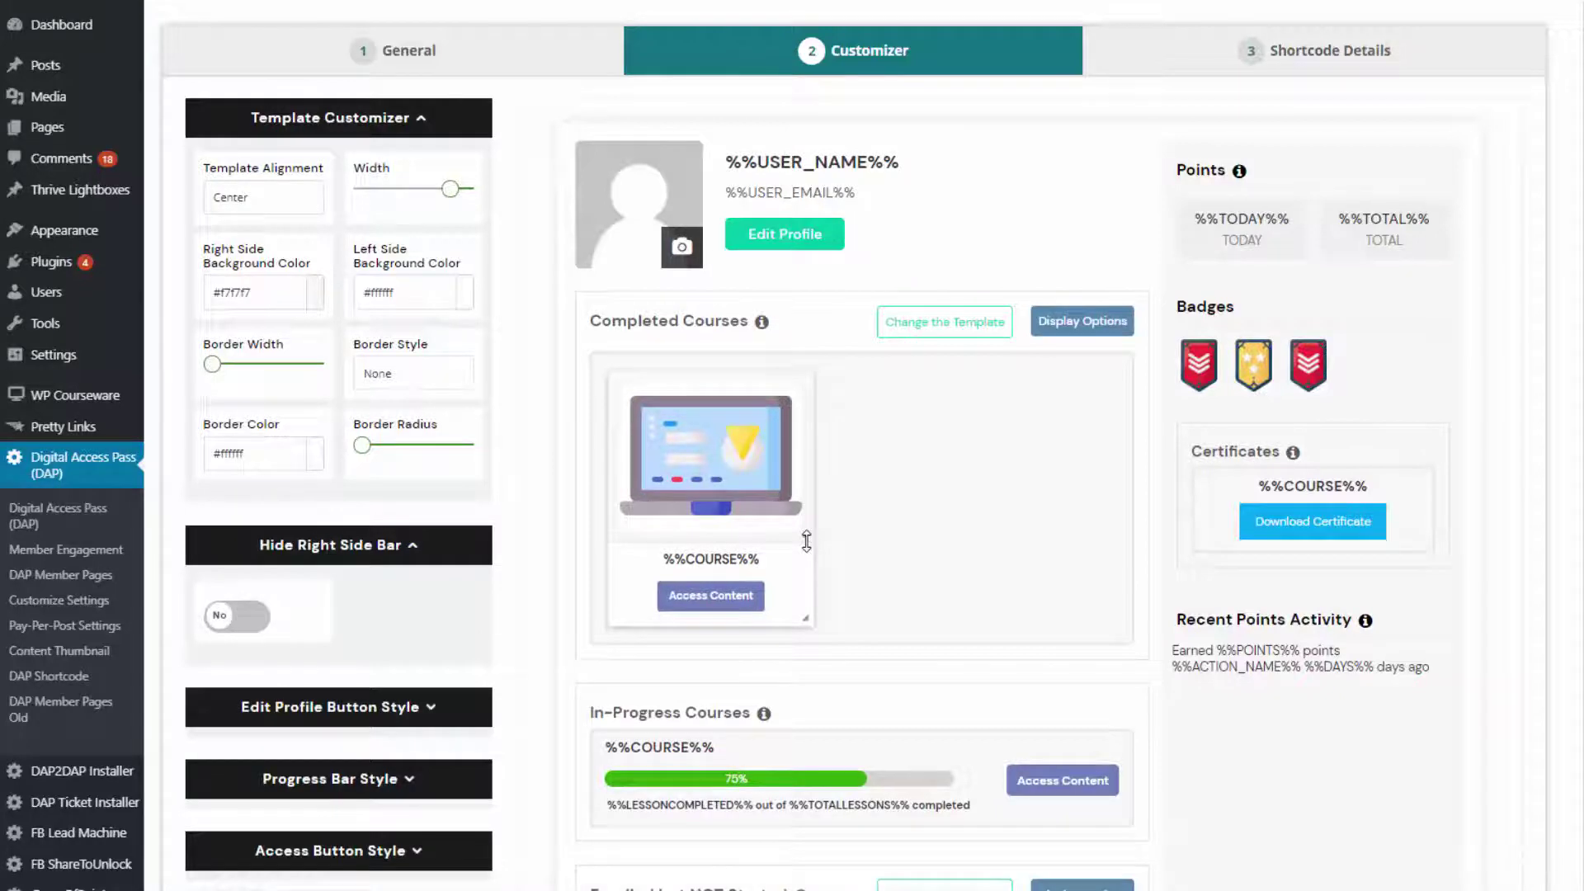
# Check the Completed Courses template choices without changing them, then open its Display Options.
pyautogui.click(946, 340)
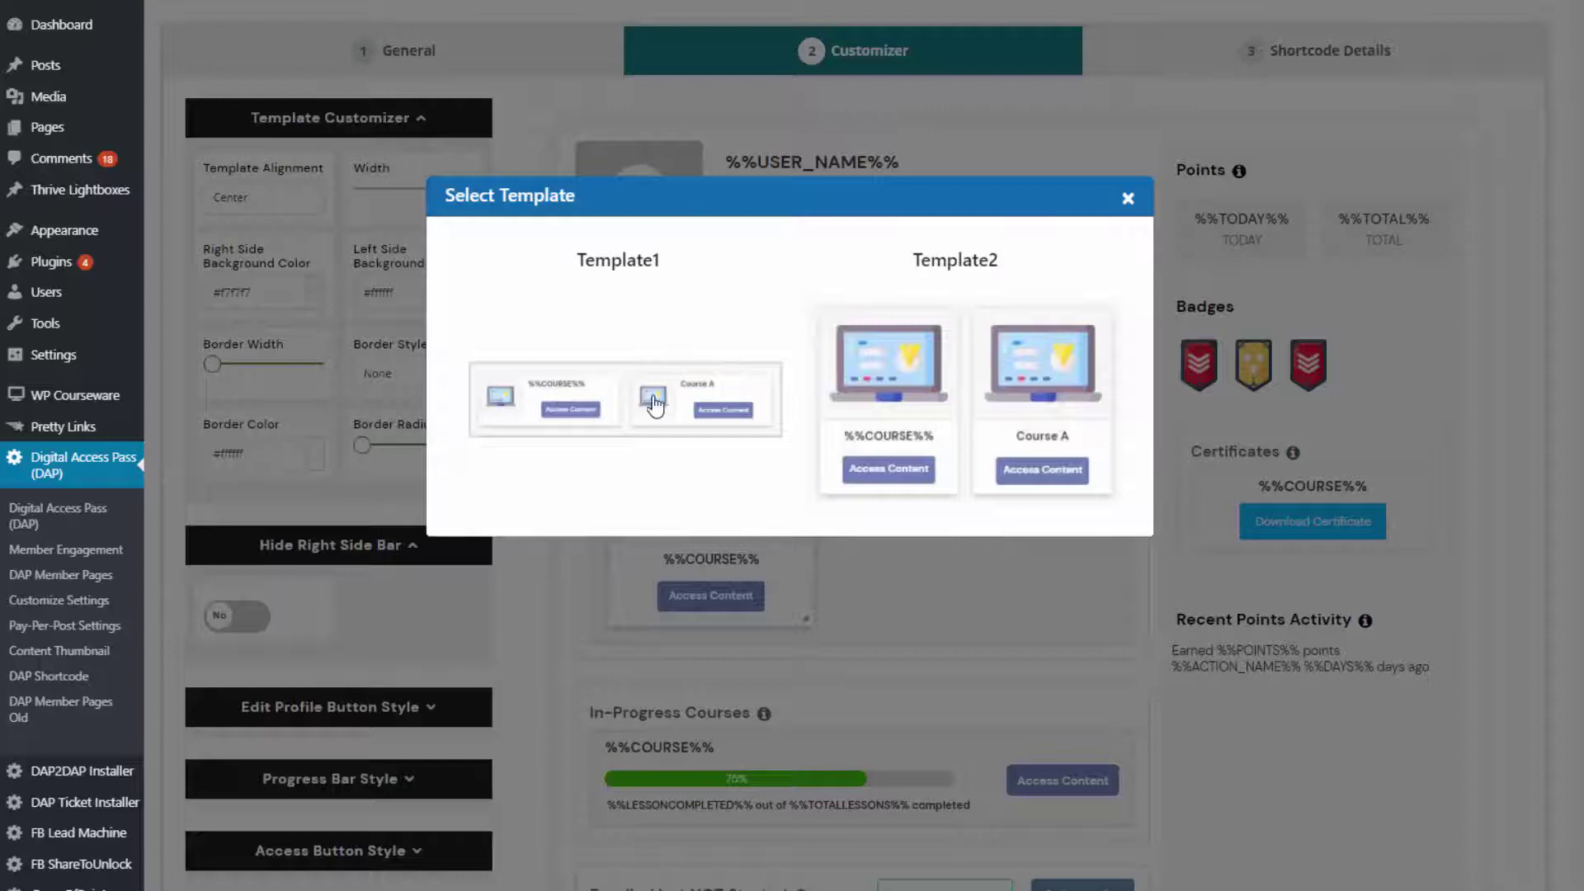
pyautogui.click(1127, 199)
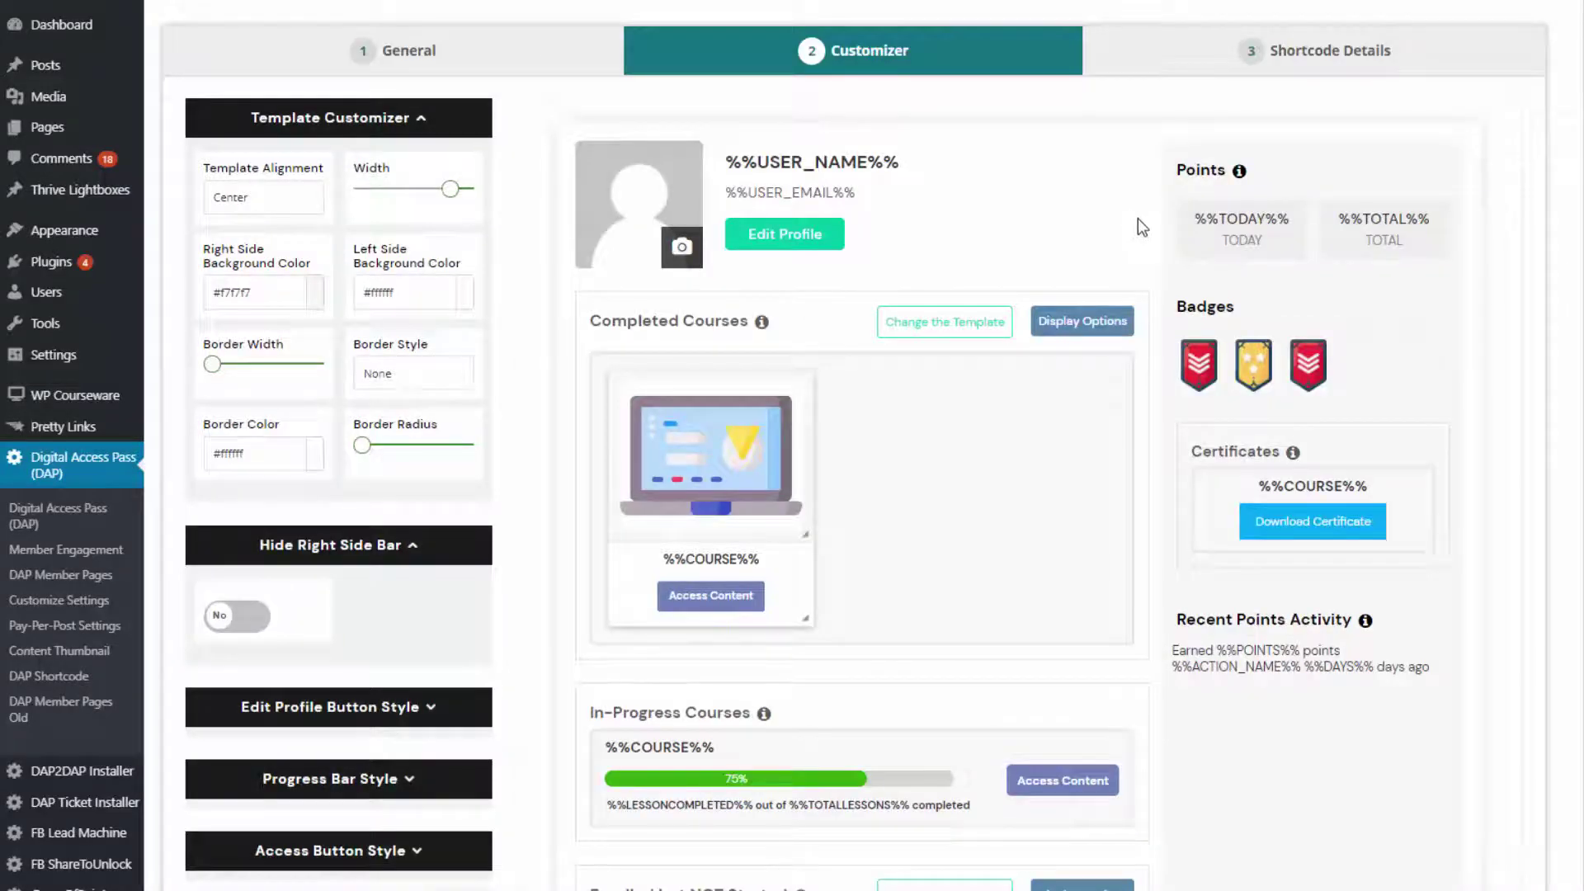
pyautogui.click(1105, 320)
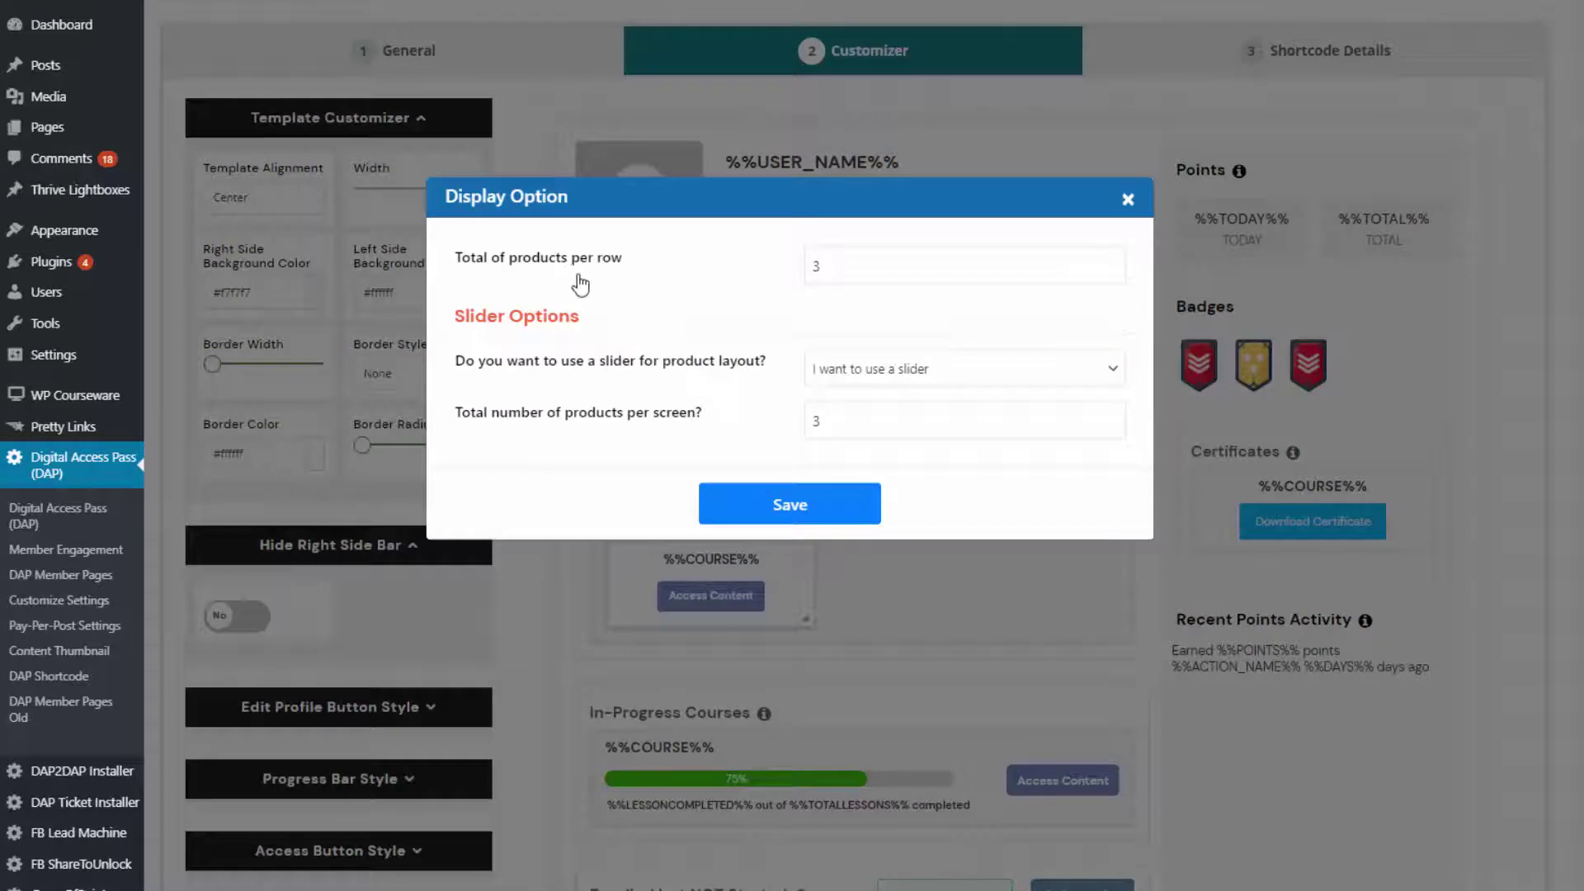
# Set Total of products per row back to 3 for Completed Courses.
pyautogui.click(846, 266)
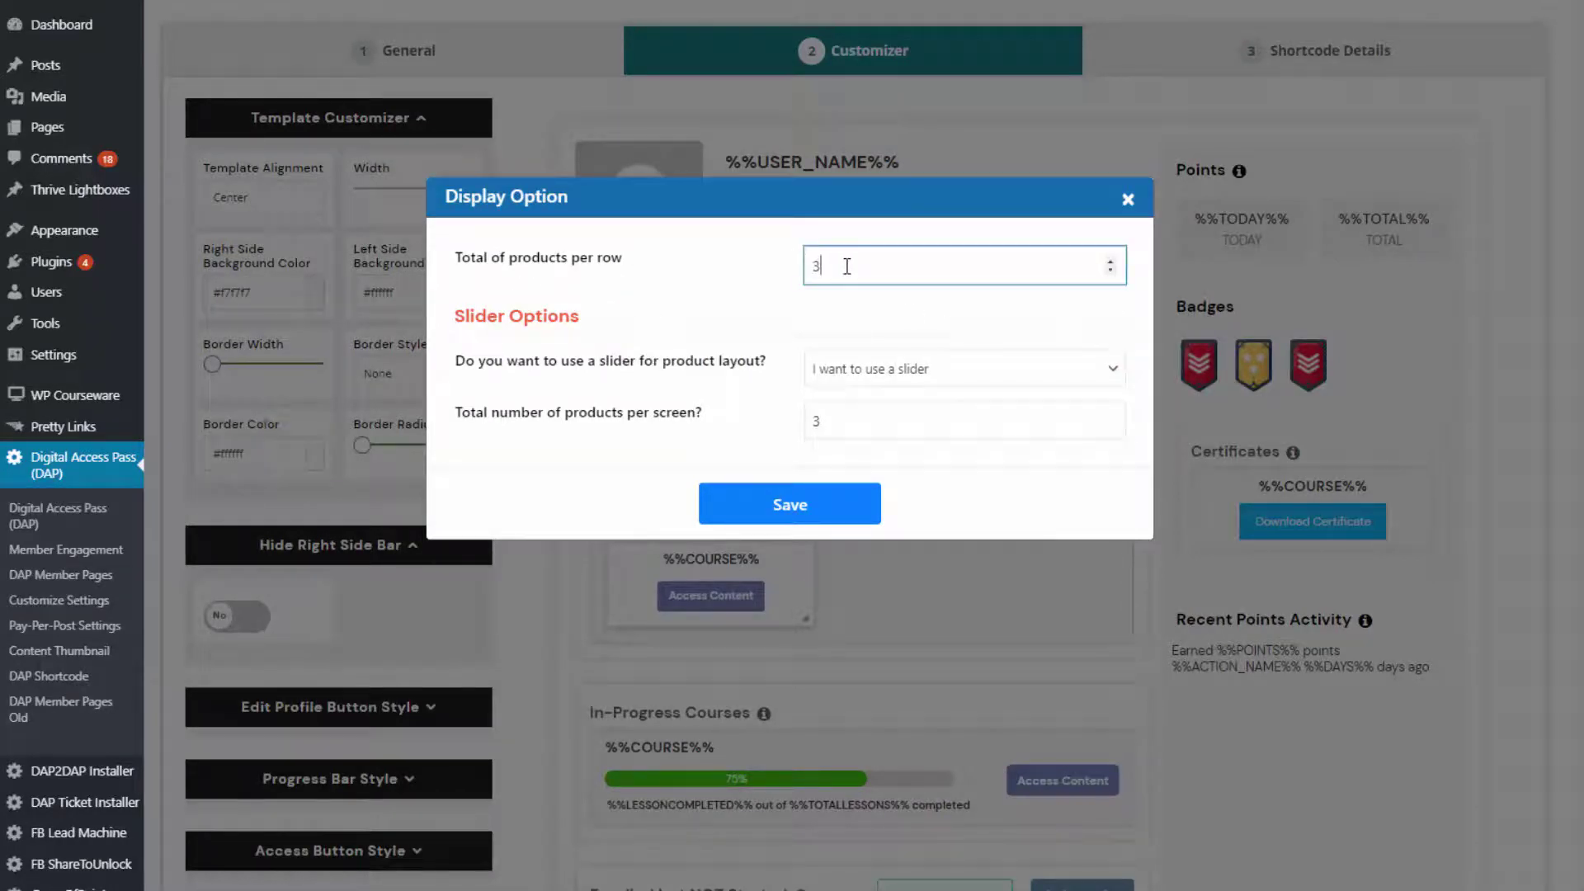
pyautogui.moveTo(847, 265); pyautogui.dragTo(762, 274)
pyautogui.click(870, 258)
pyautogui.moveTo(870, 258); pyautogui.dragTo(759, 262)
pyautogui.write('2')
pyautogui.moveTo(894, 265); pyautogui.dragTo(717, 276)
pyautogui.write('3')
pyautogui.click(887, 377)
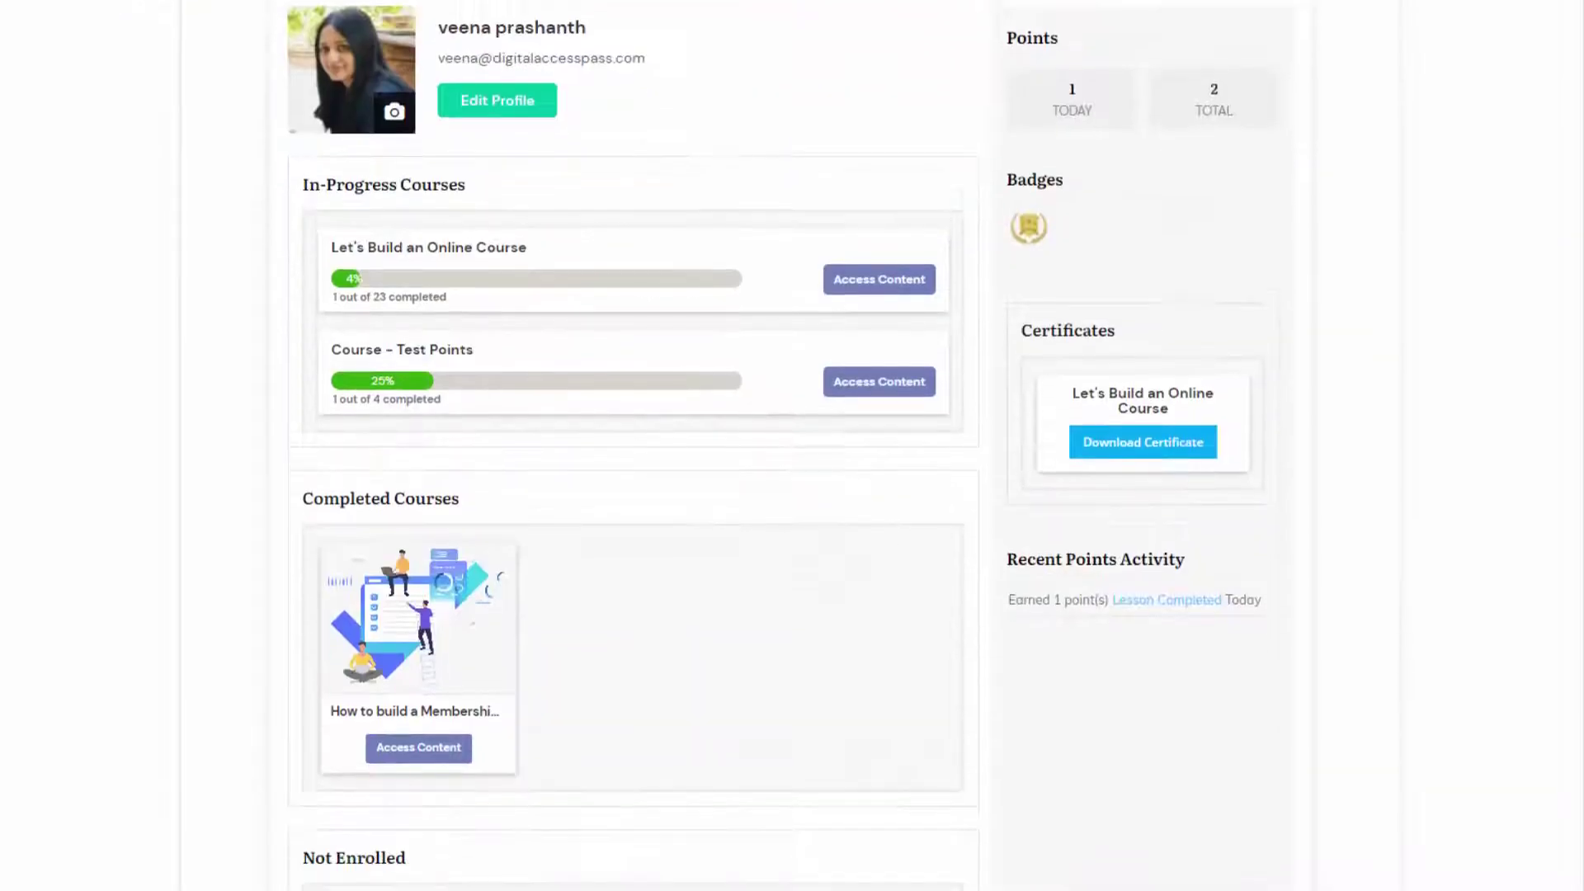
# Cycle through the suggested products and Other Products and Services carousels.
pyautogui.scroll(-9, 634, 445)
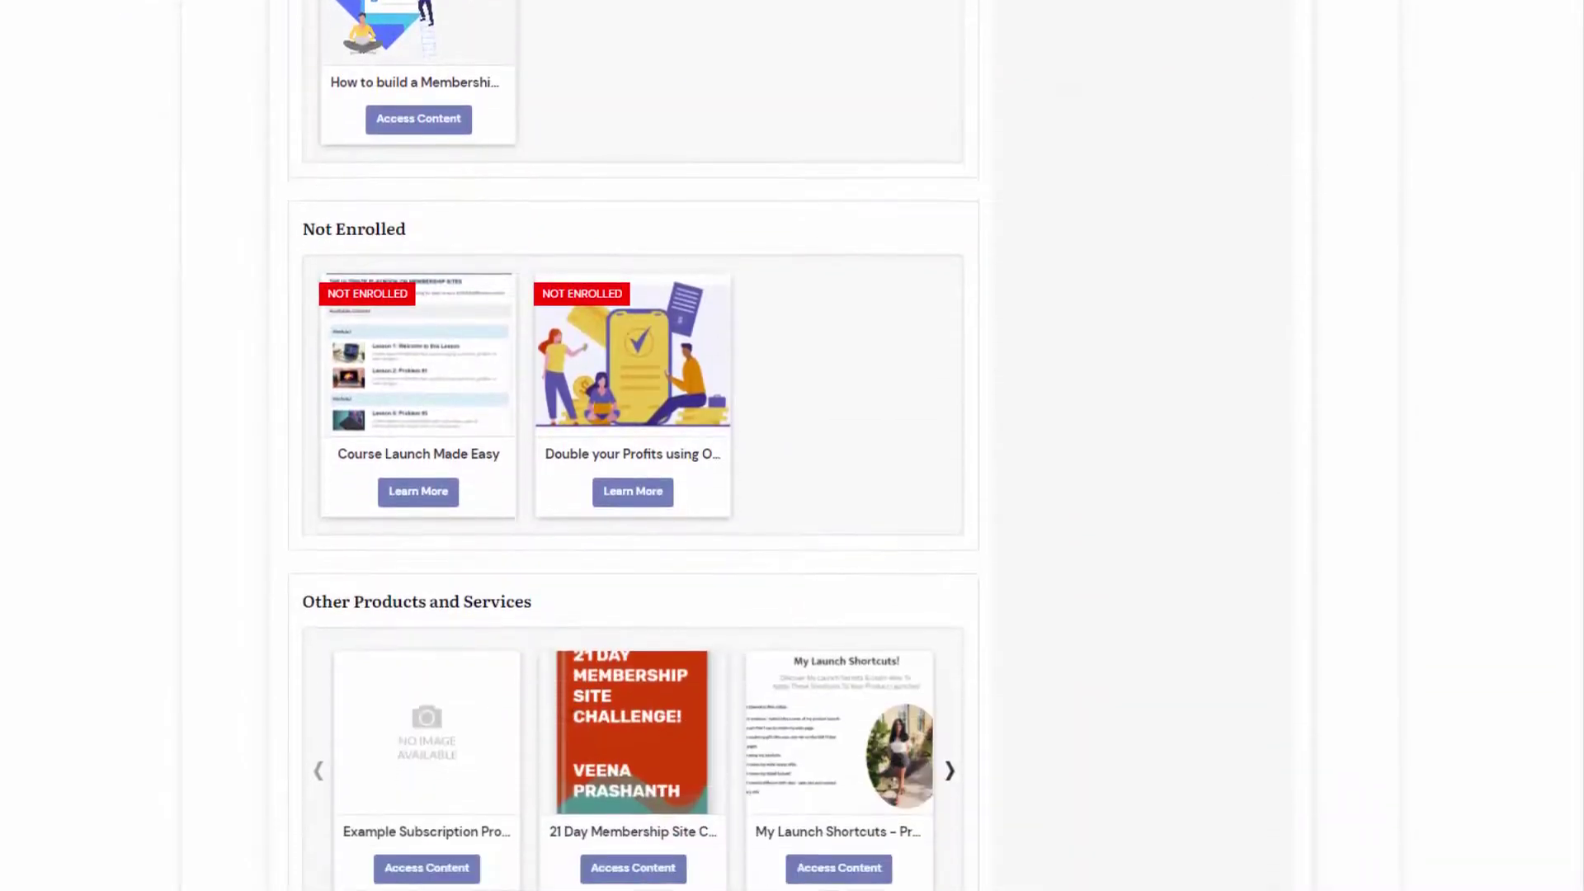
pyautogui.scroll(-4, 78, 805)
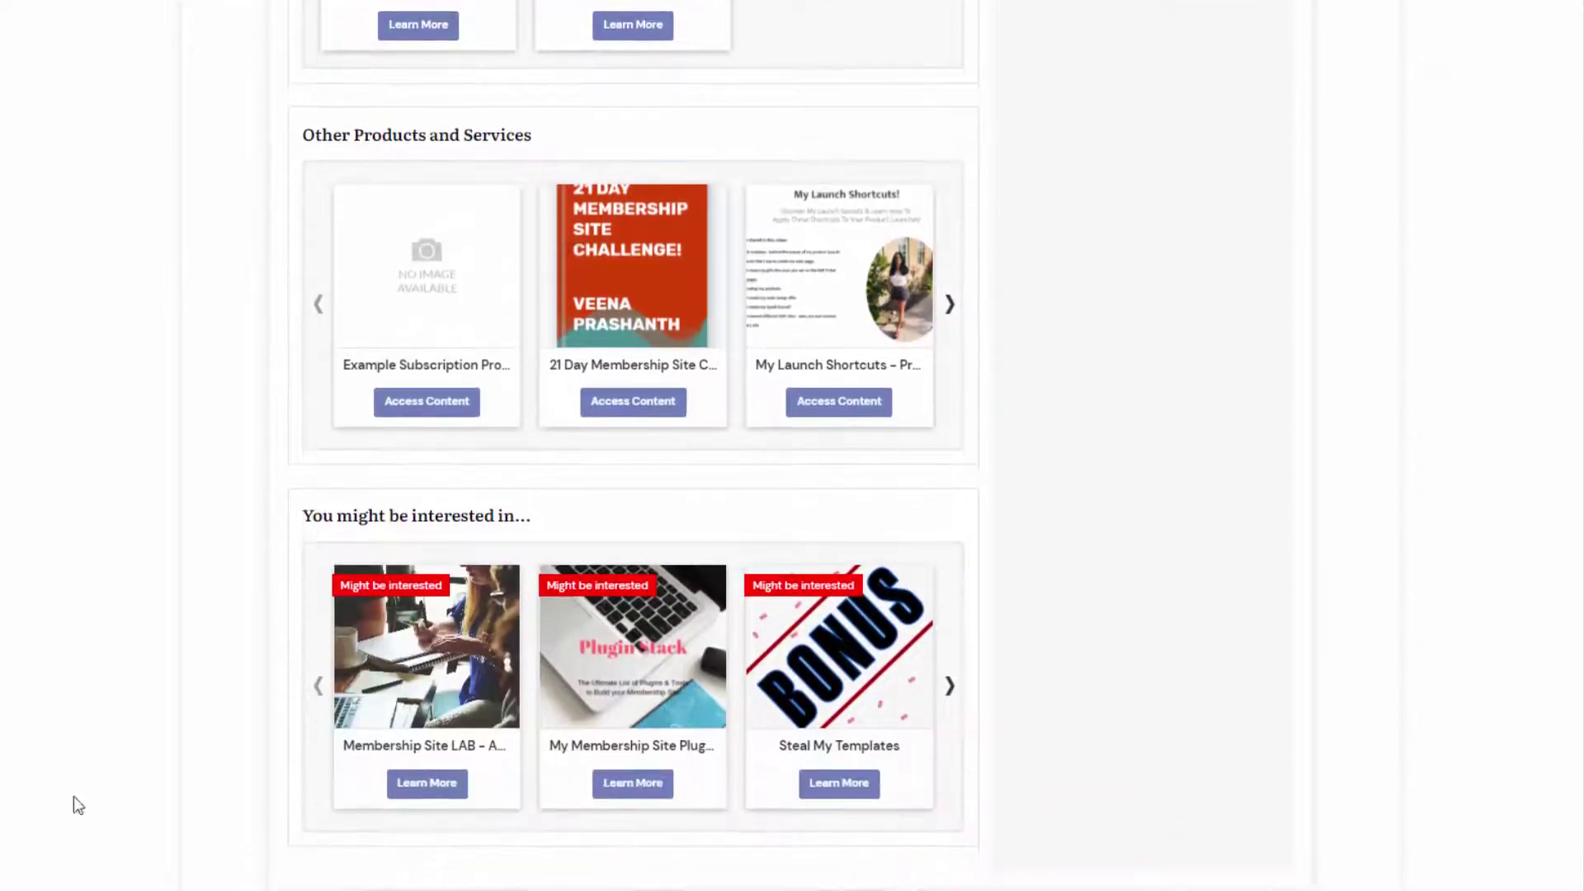
pyautogui.click(949, 693)
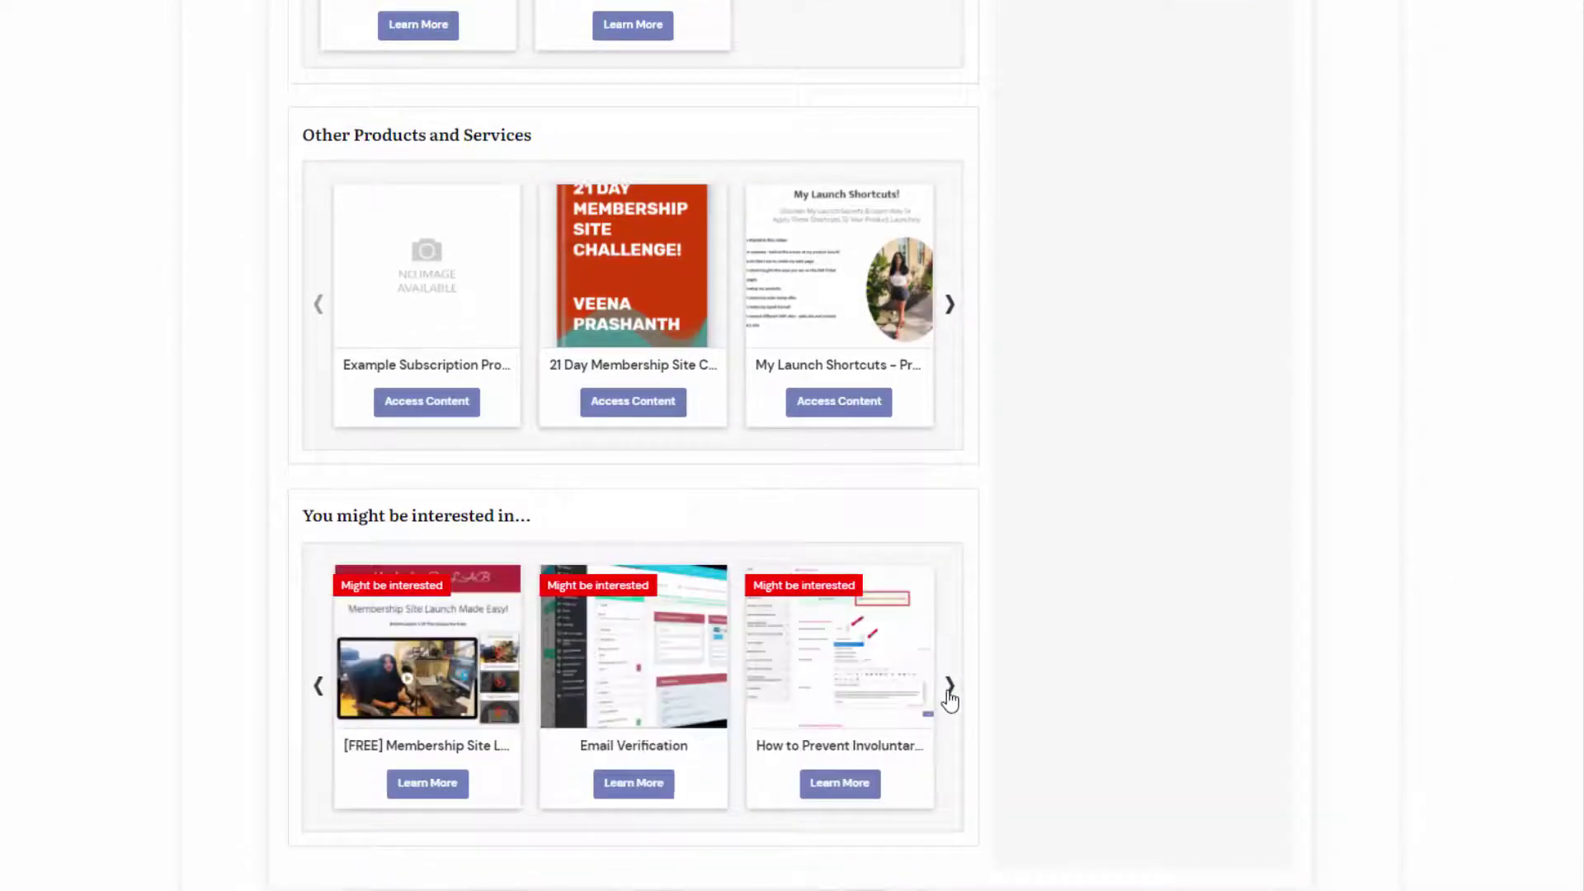
pyautogui.click(318, 693)
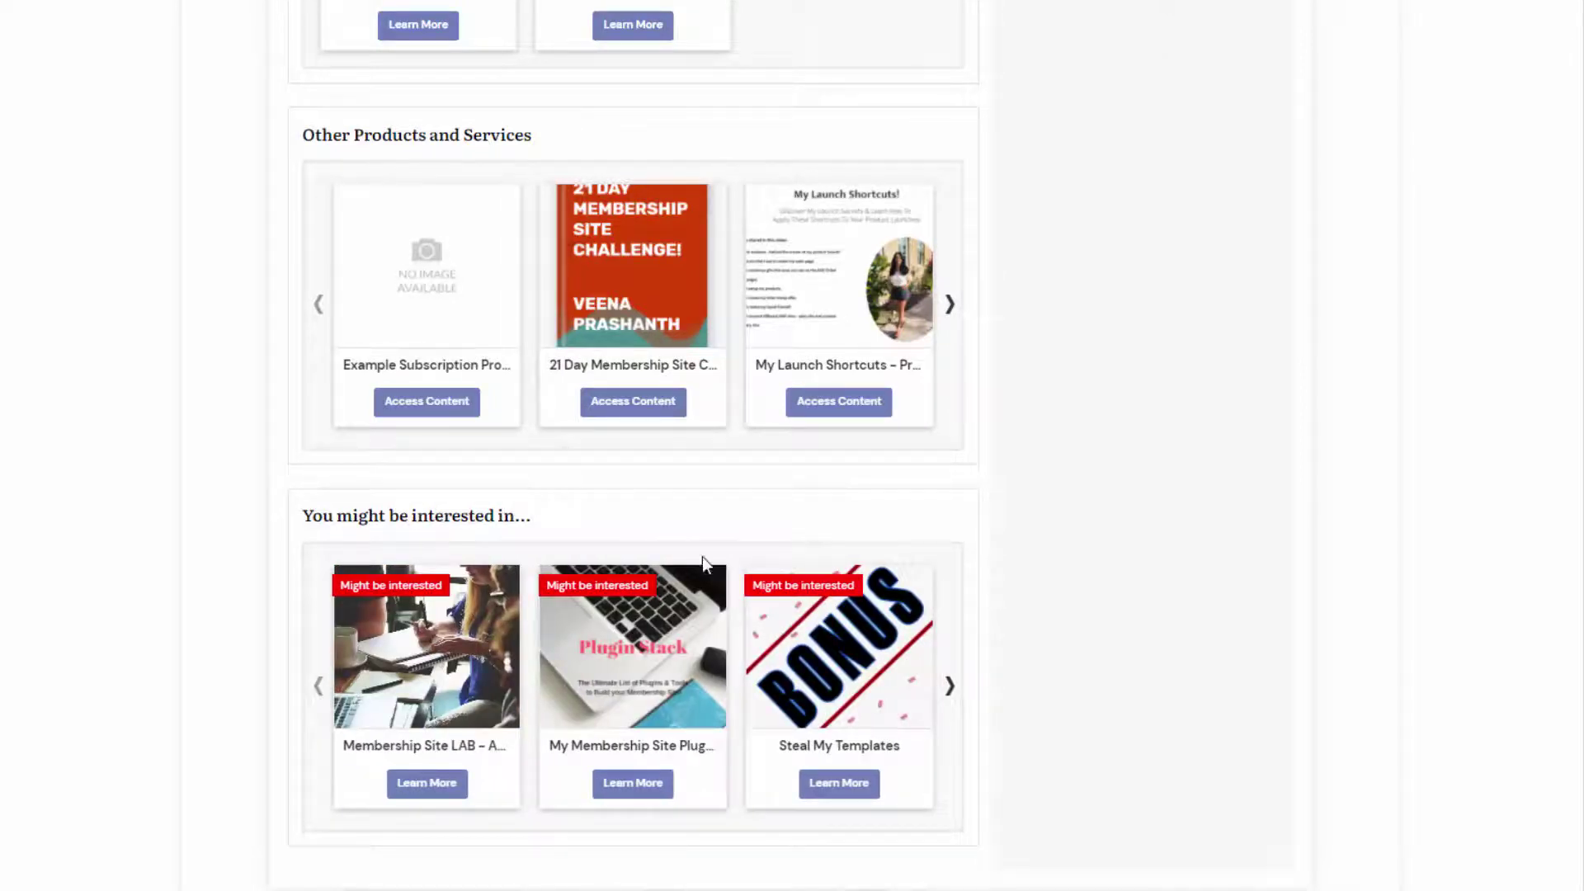
pyautogui.click(950, 305)
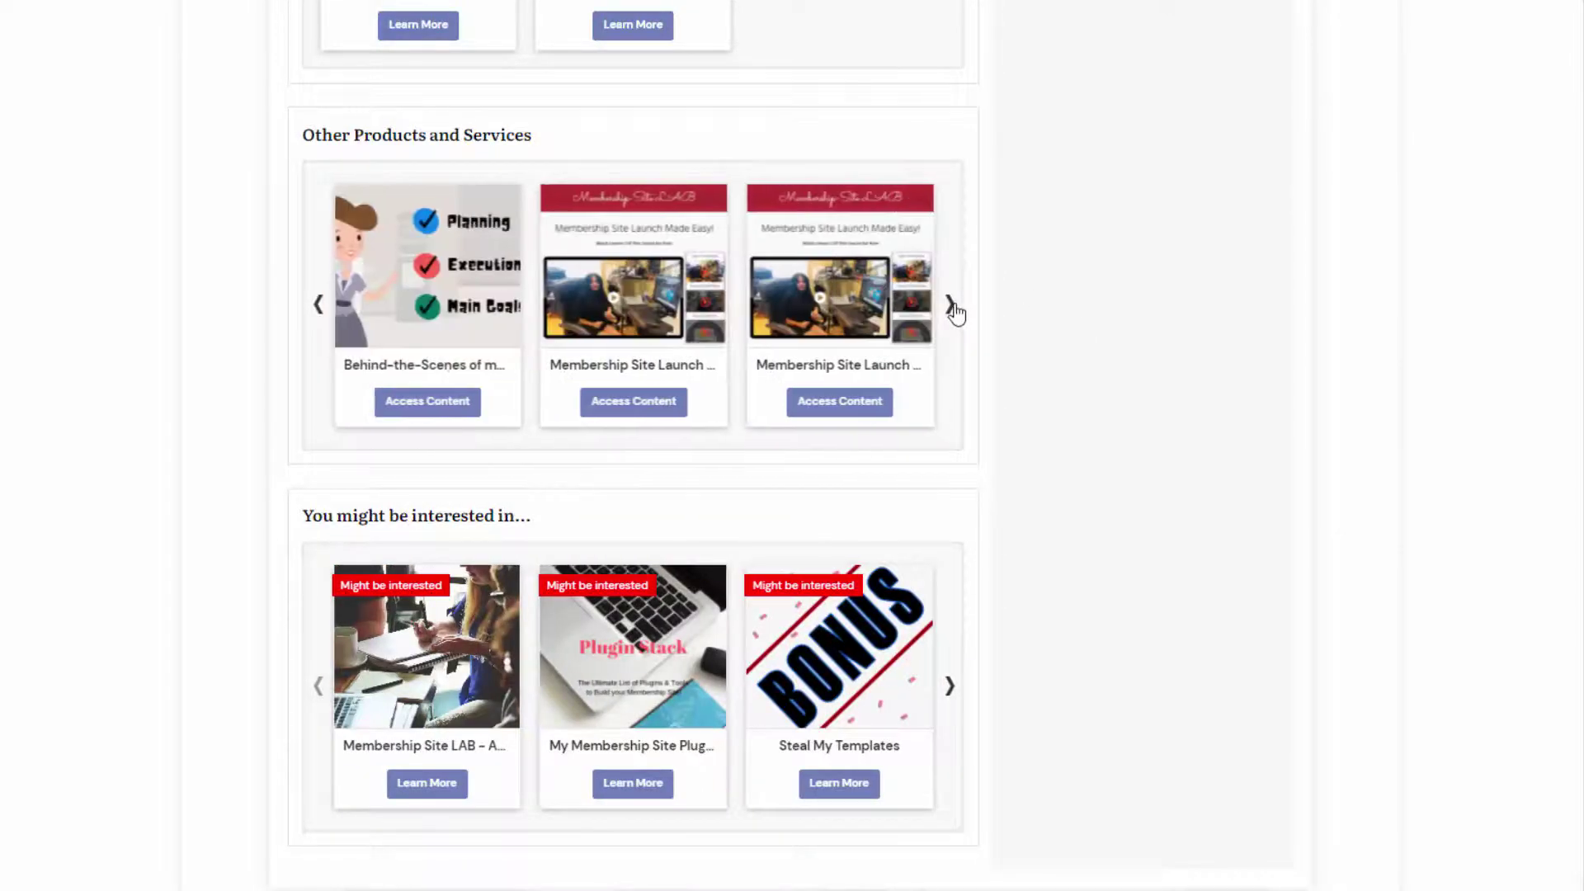
pyautogui.click(952, 305)
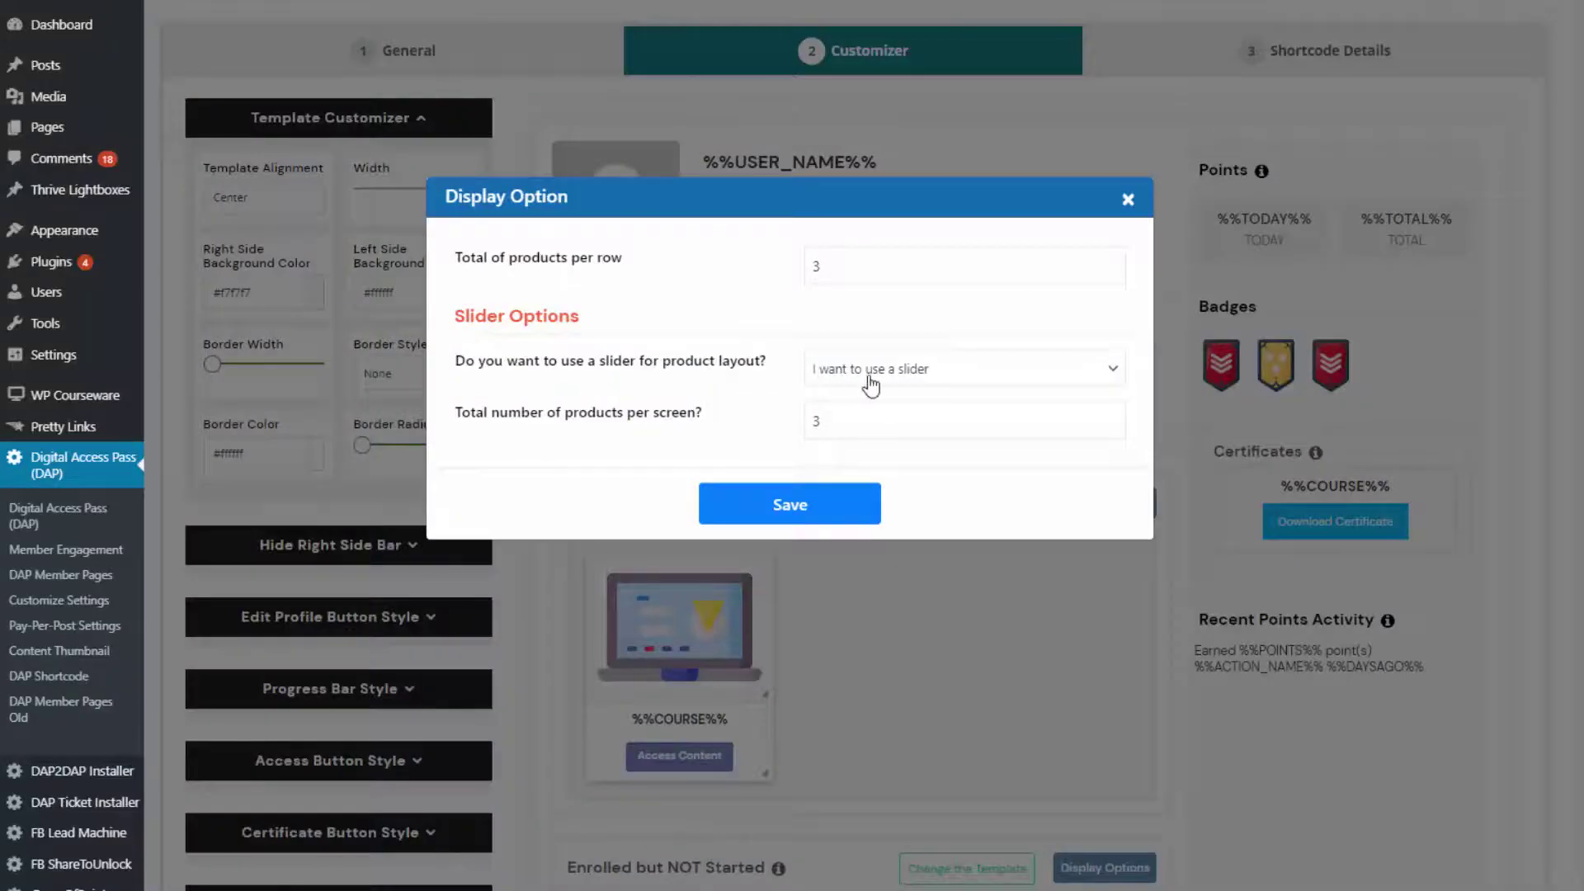
# Try 'I want to display all', return to the slider layout, and close Display Options.
pyautogui.click(884, 380)
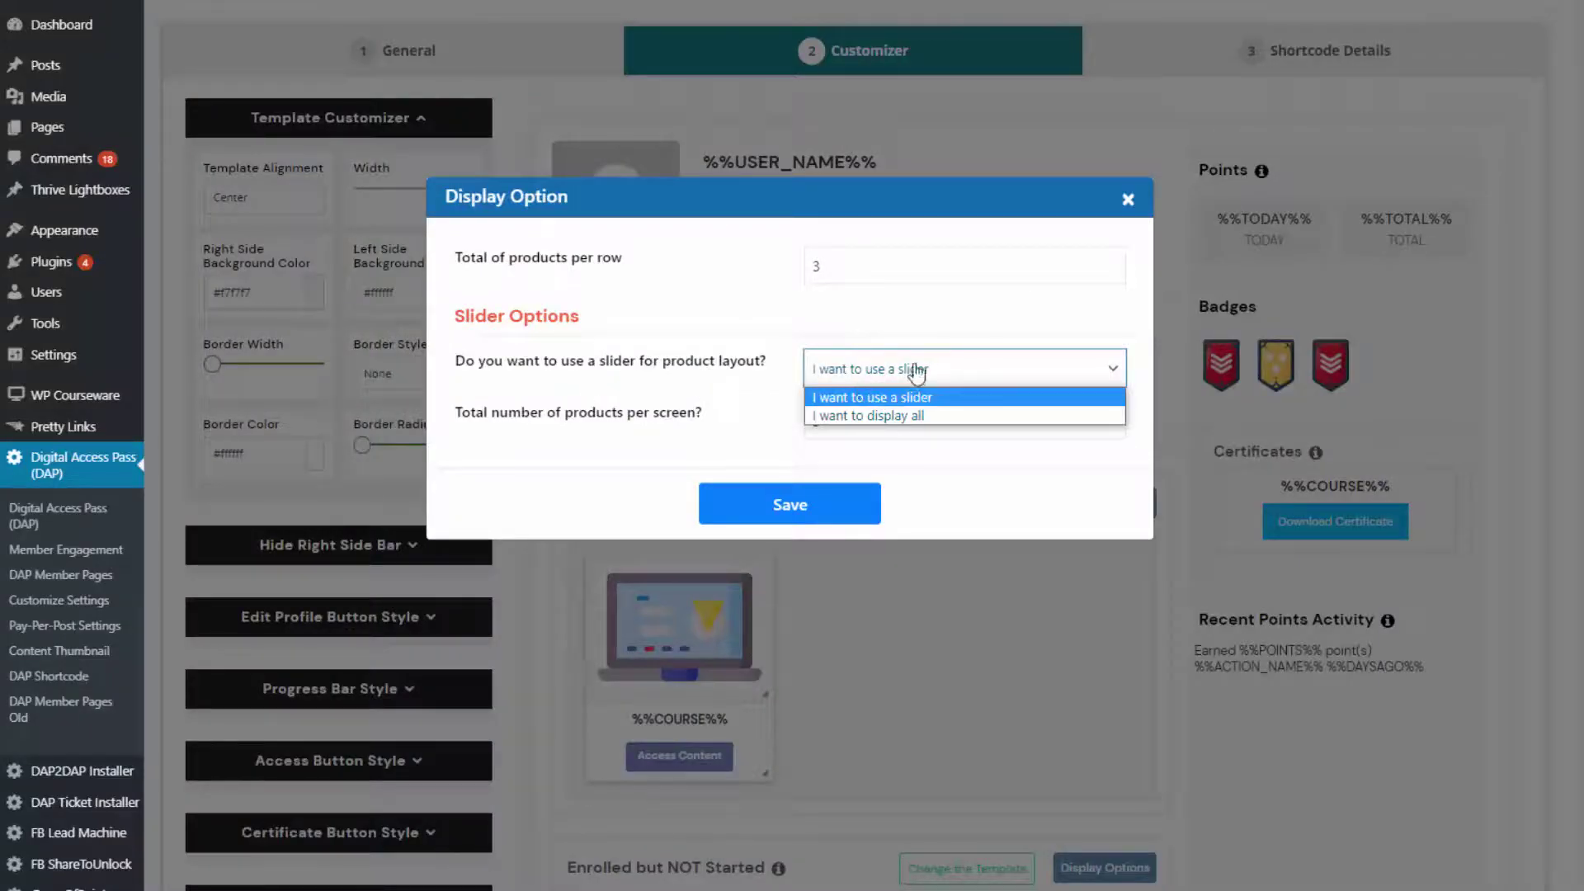
pyautogui.click(936, 425)
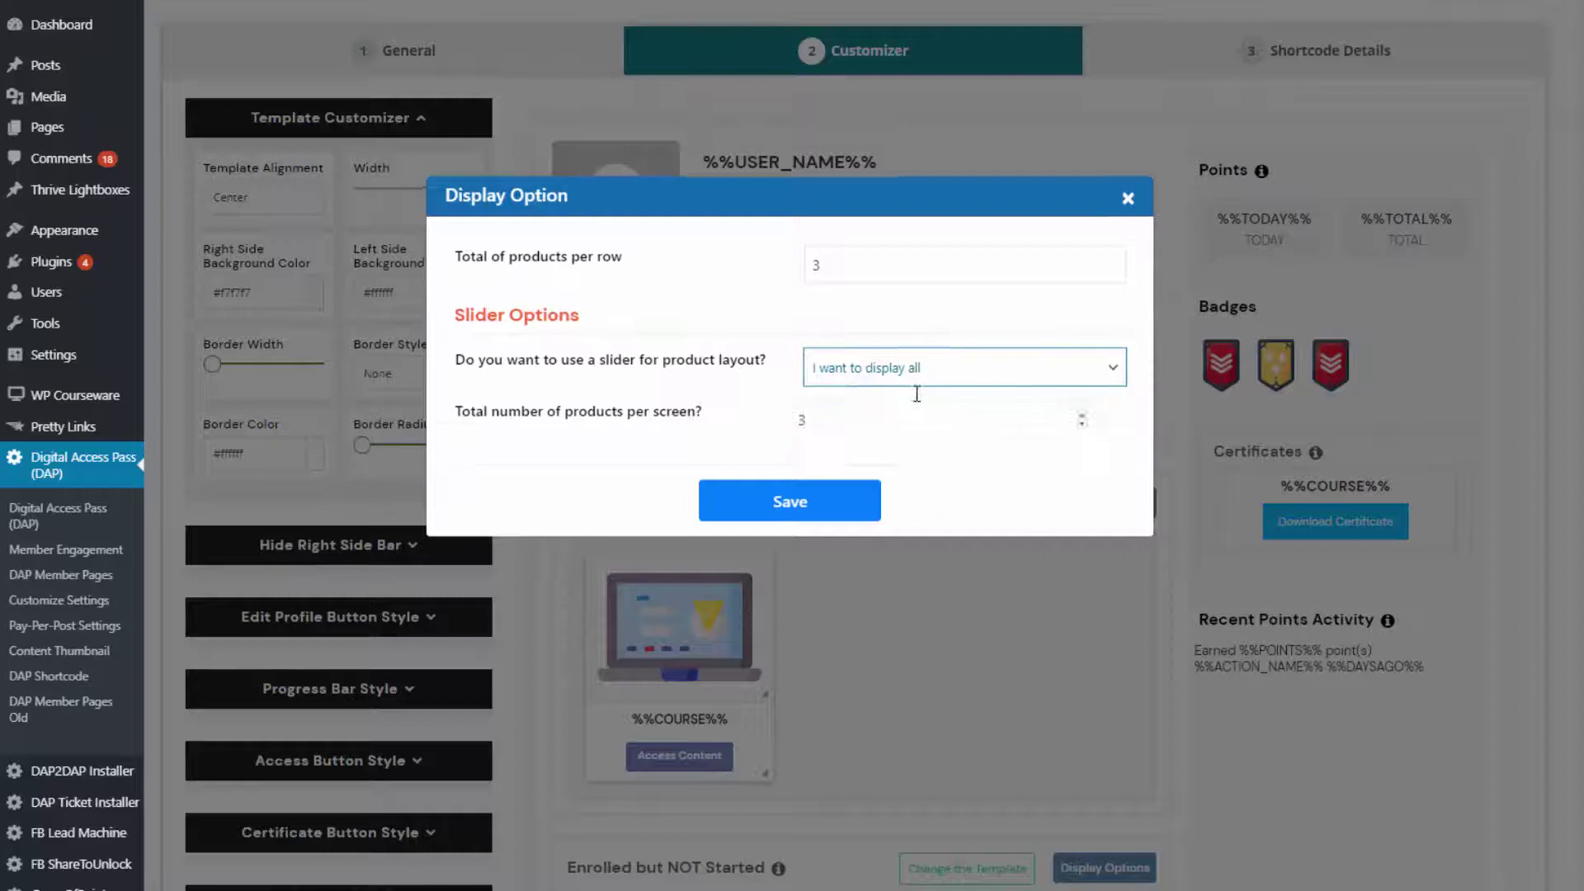
pyautogui.click(930, 355)
pyautogui.click(914, 367)
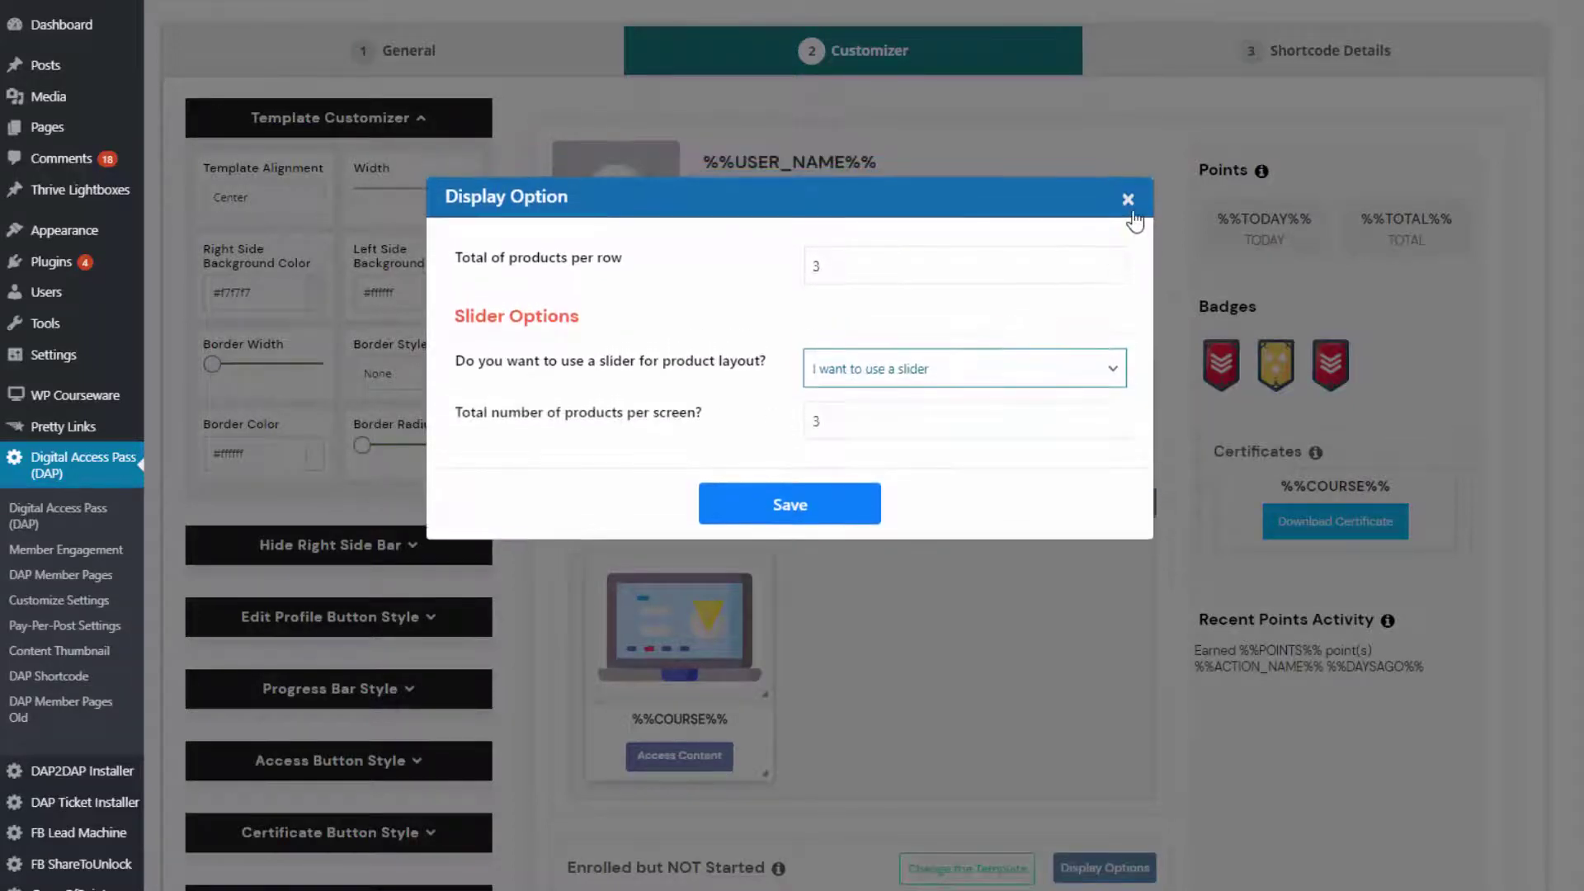
pyautogui.click(1129, 201)
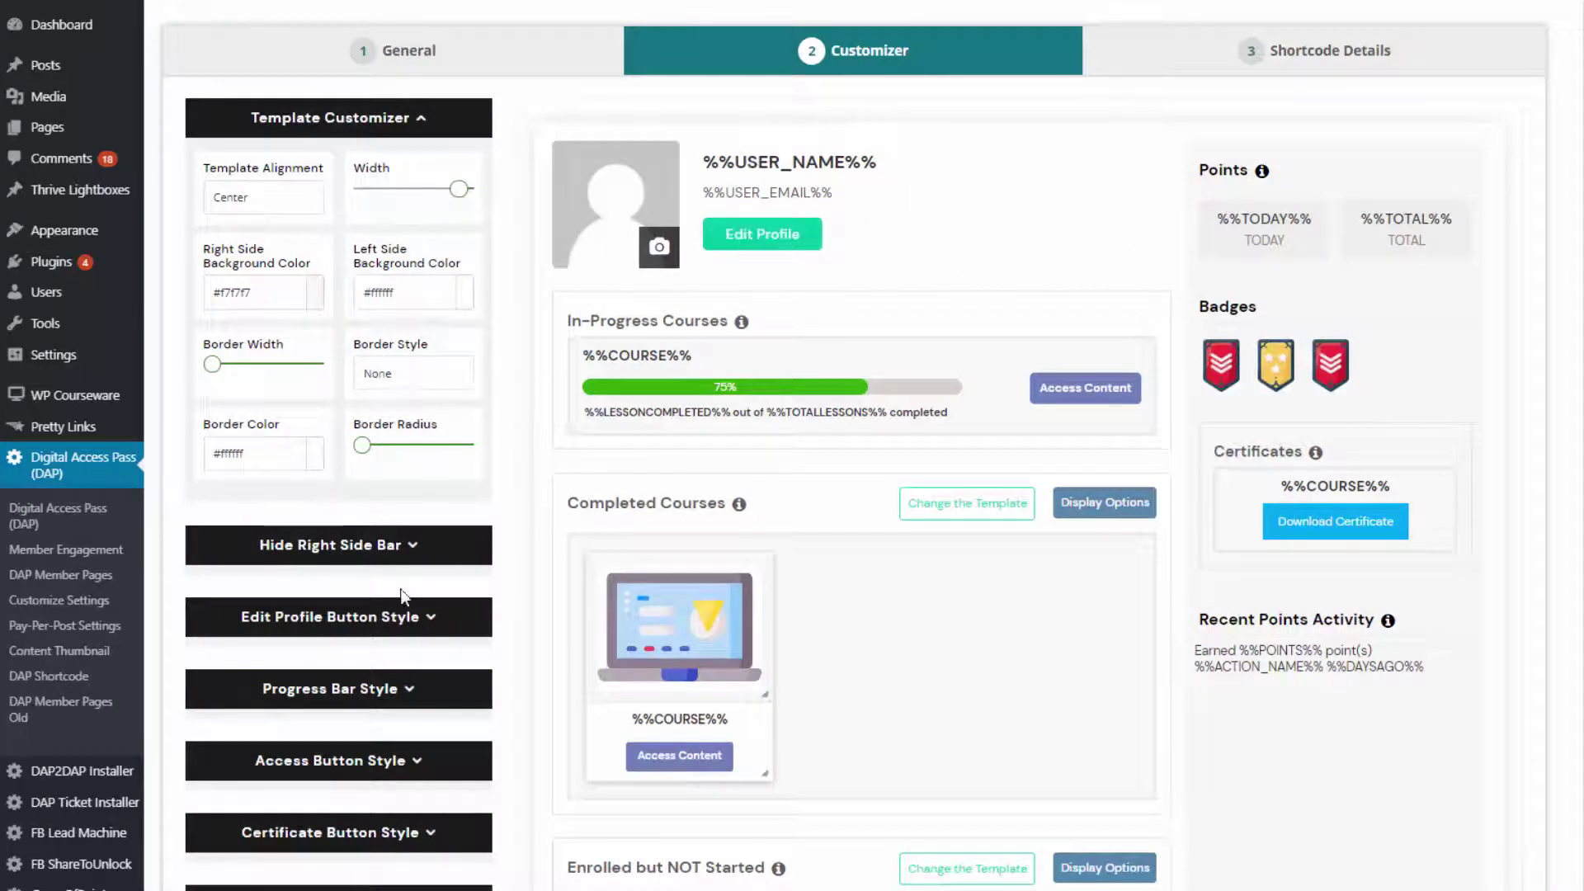
# Expand Edit Profile Button Style and select the profile URL and button text for editing.
pyautogui.click(433, 623)
pyautogui.scroll(-4, 436, 611)
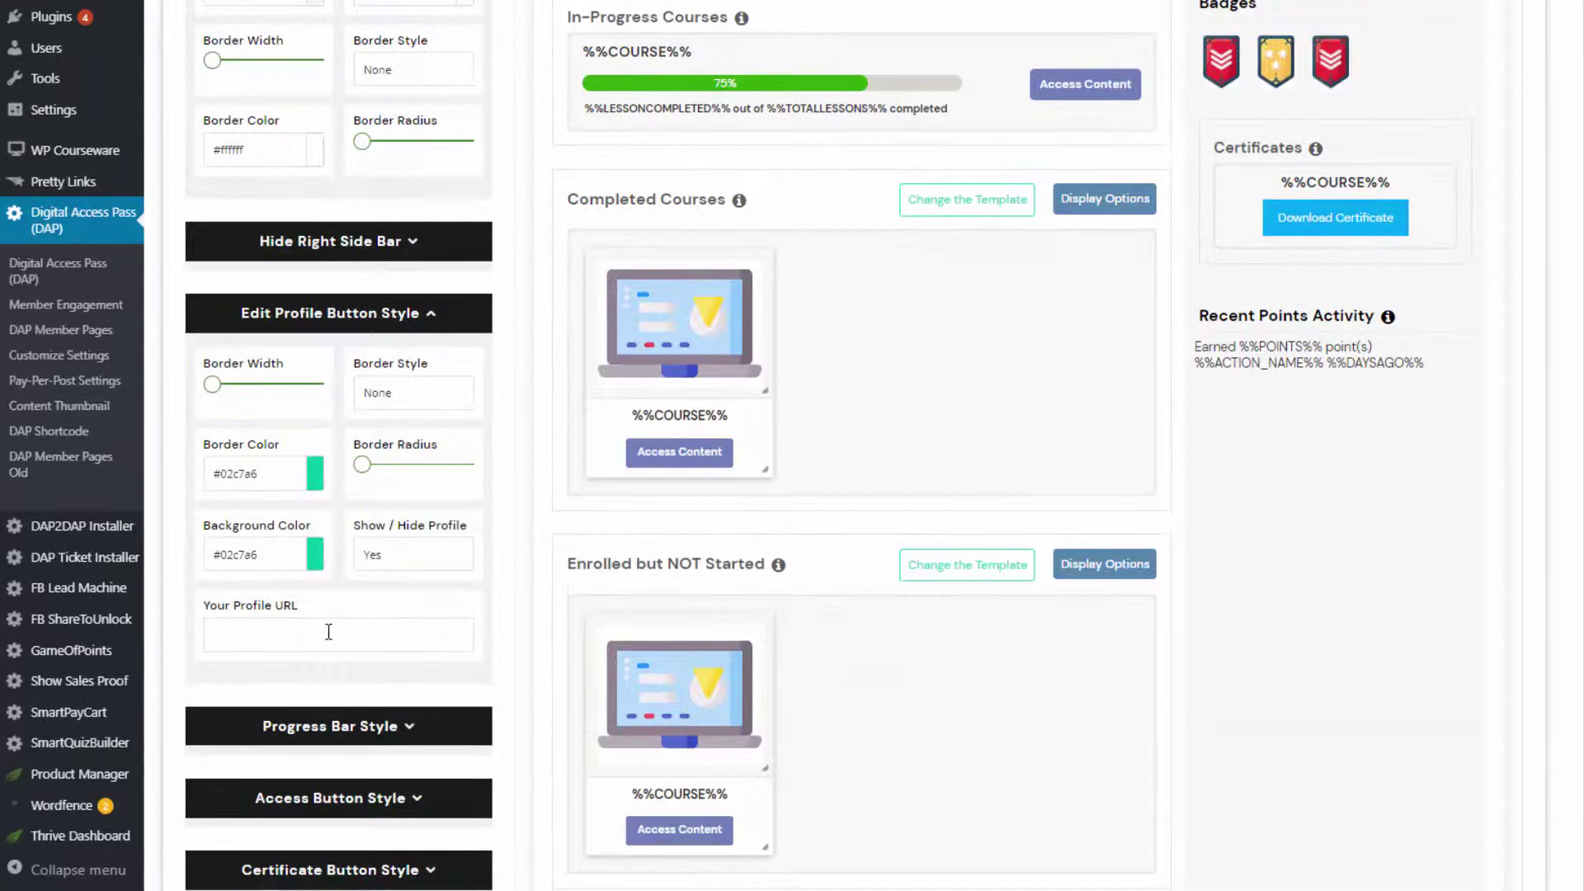
pyautogui.click(213, 632)
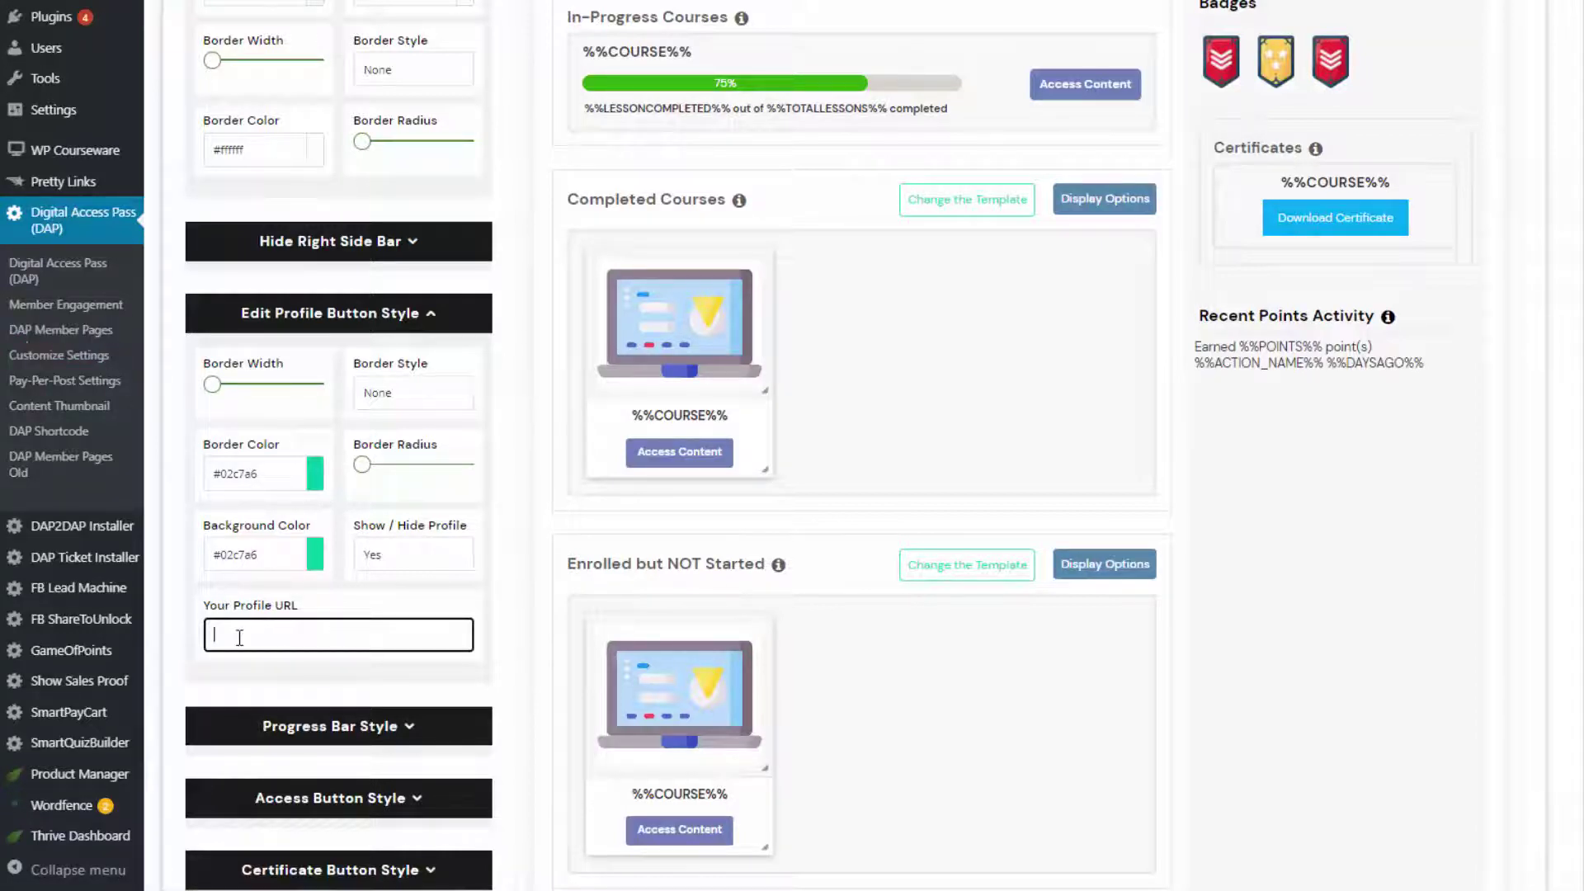
pyautogui.scroll(4, 504, 478)
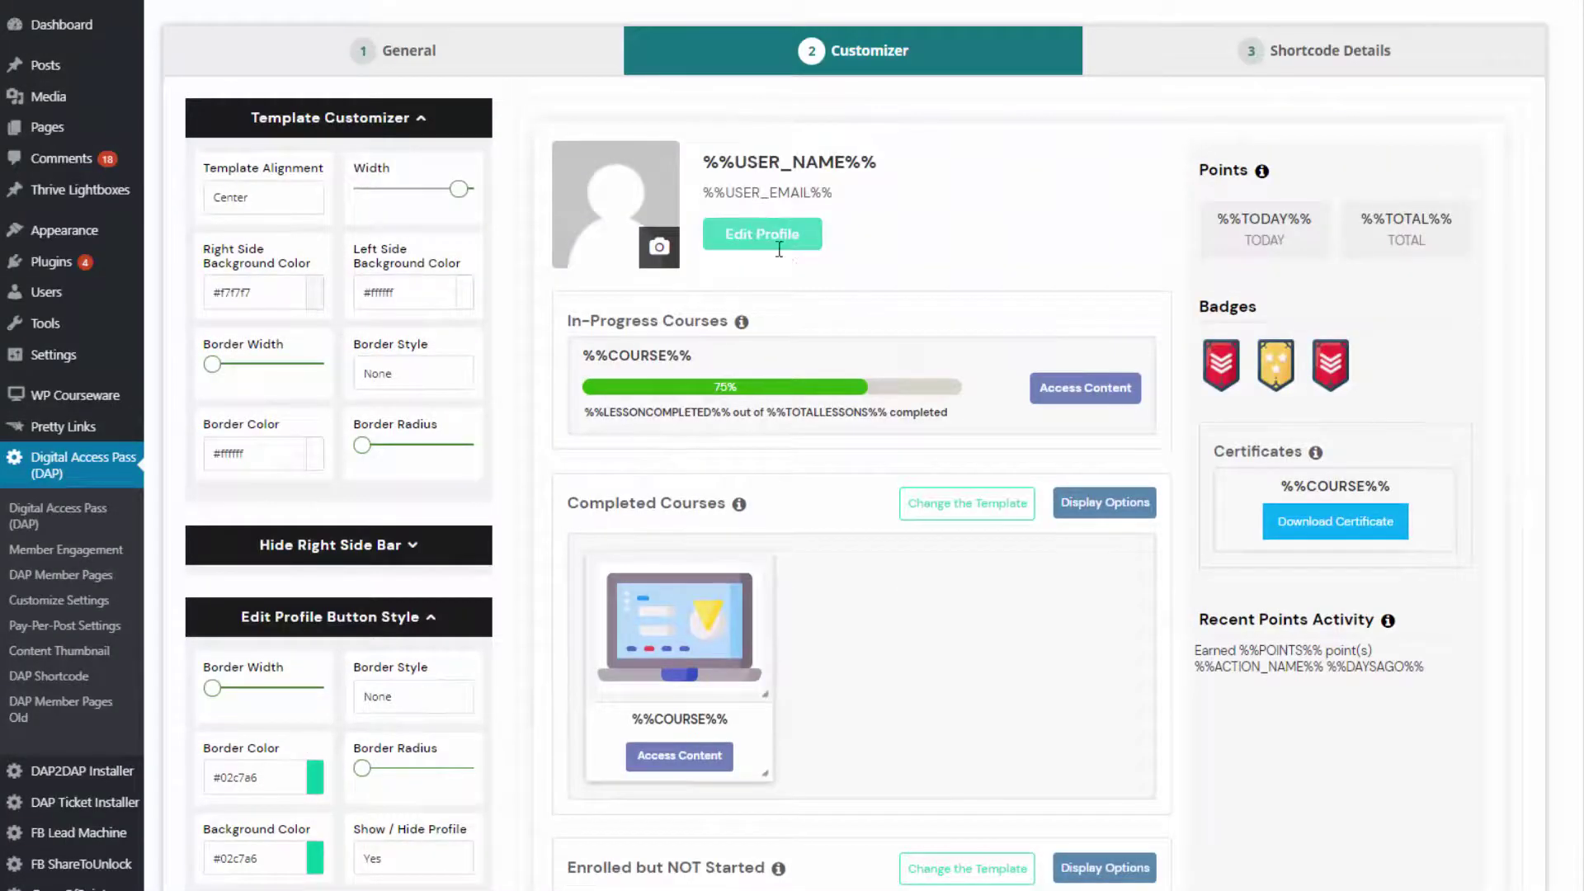
pyautogui.click(782, 248)
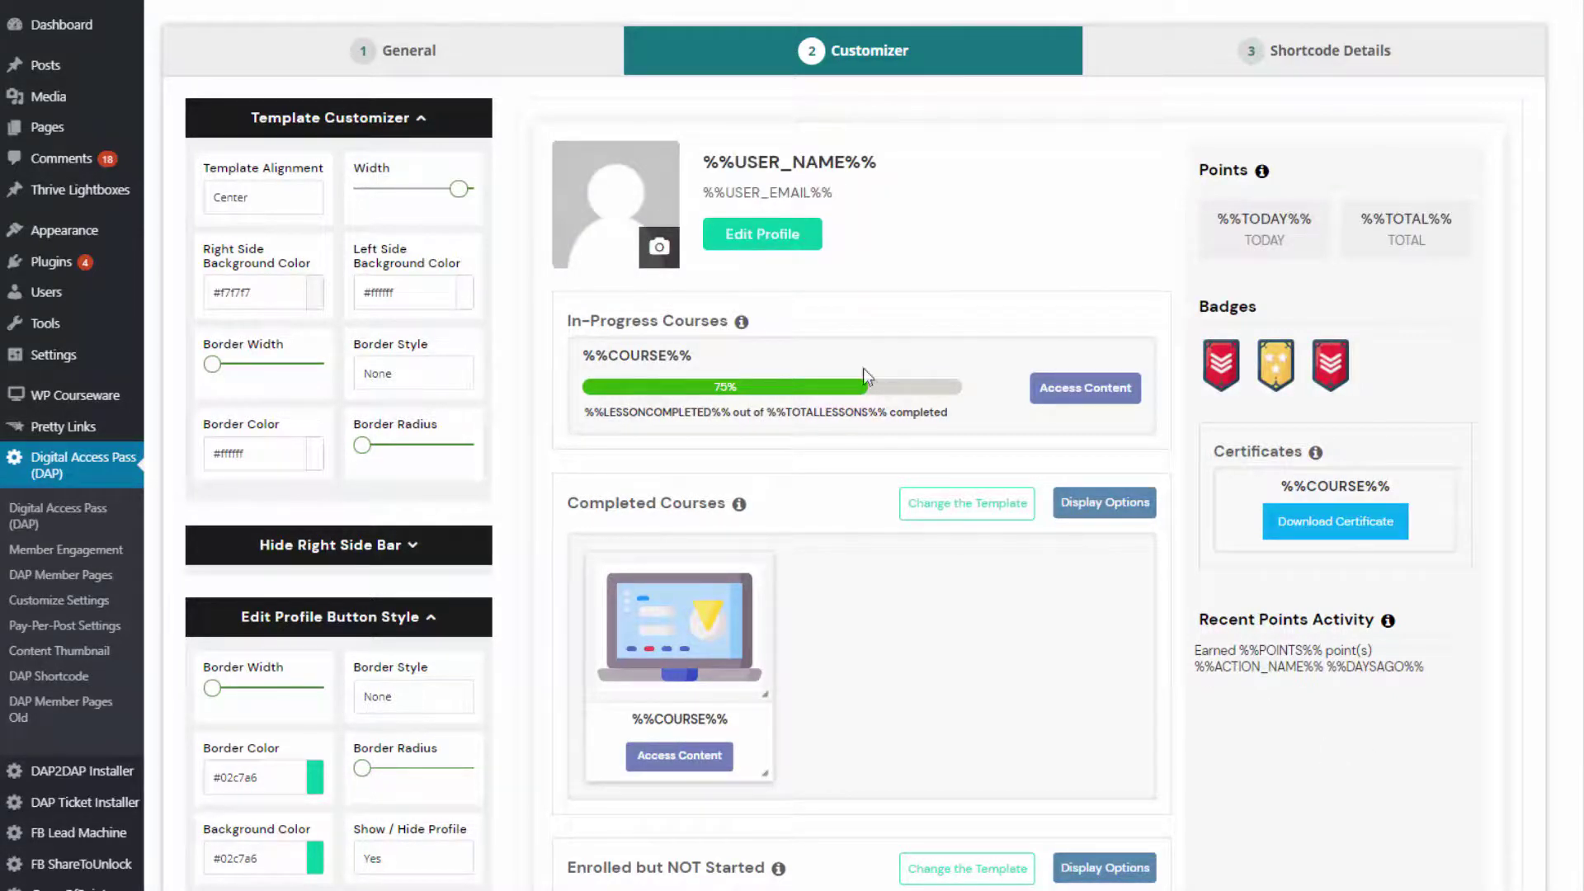
# Expand the Access Button Style settings for the Access Content buttons.
pyautogui.scroll(-1, 166, 648)
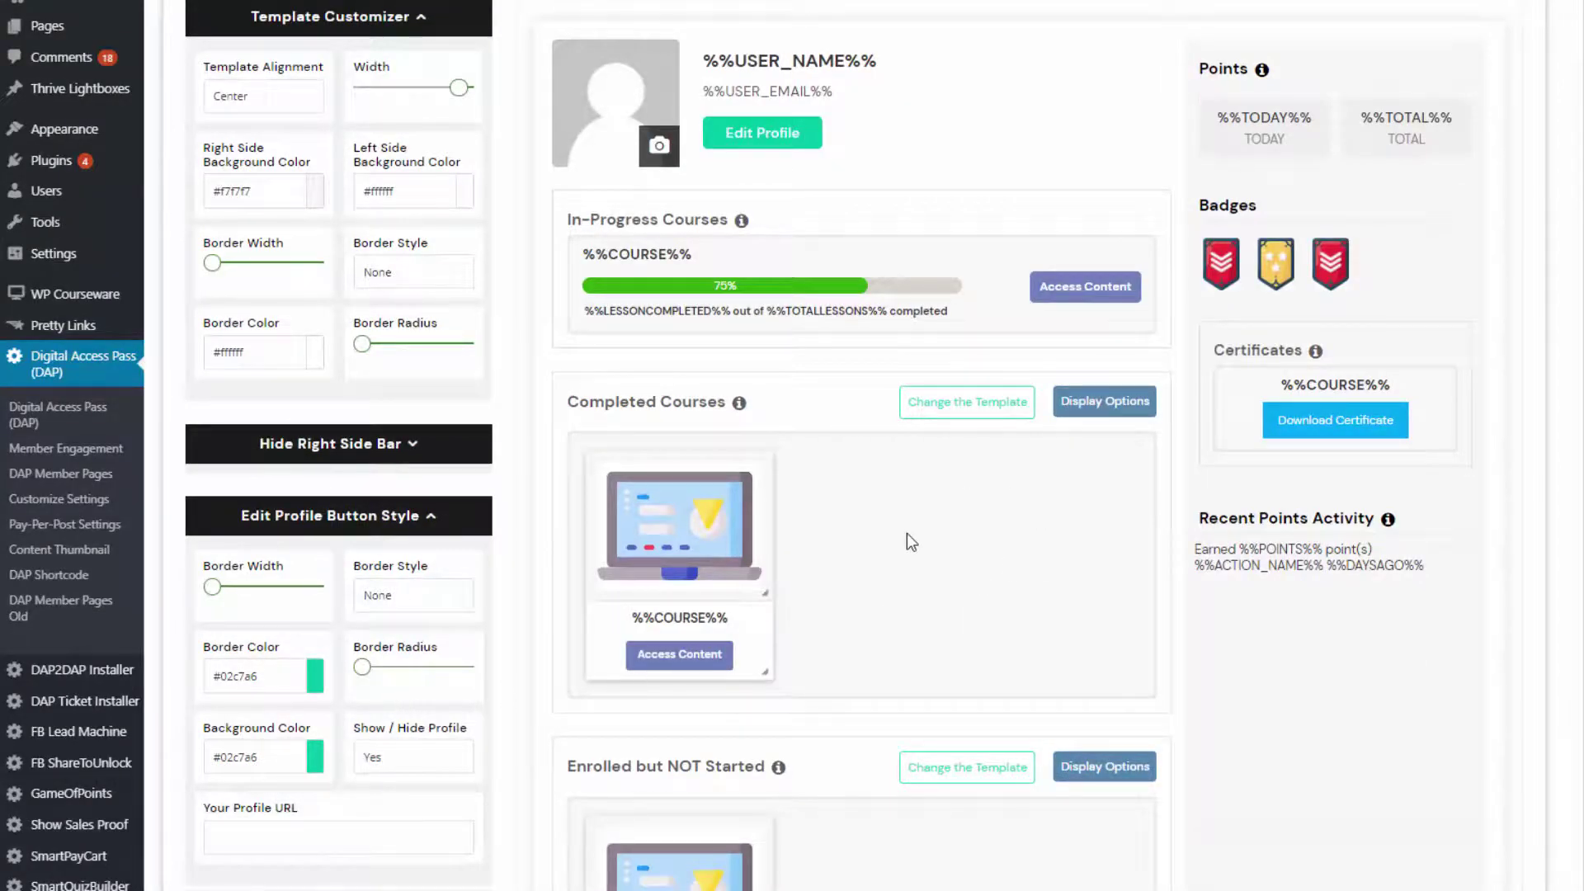
pyautogui.scroll(-4, 897, 543)
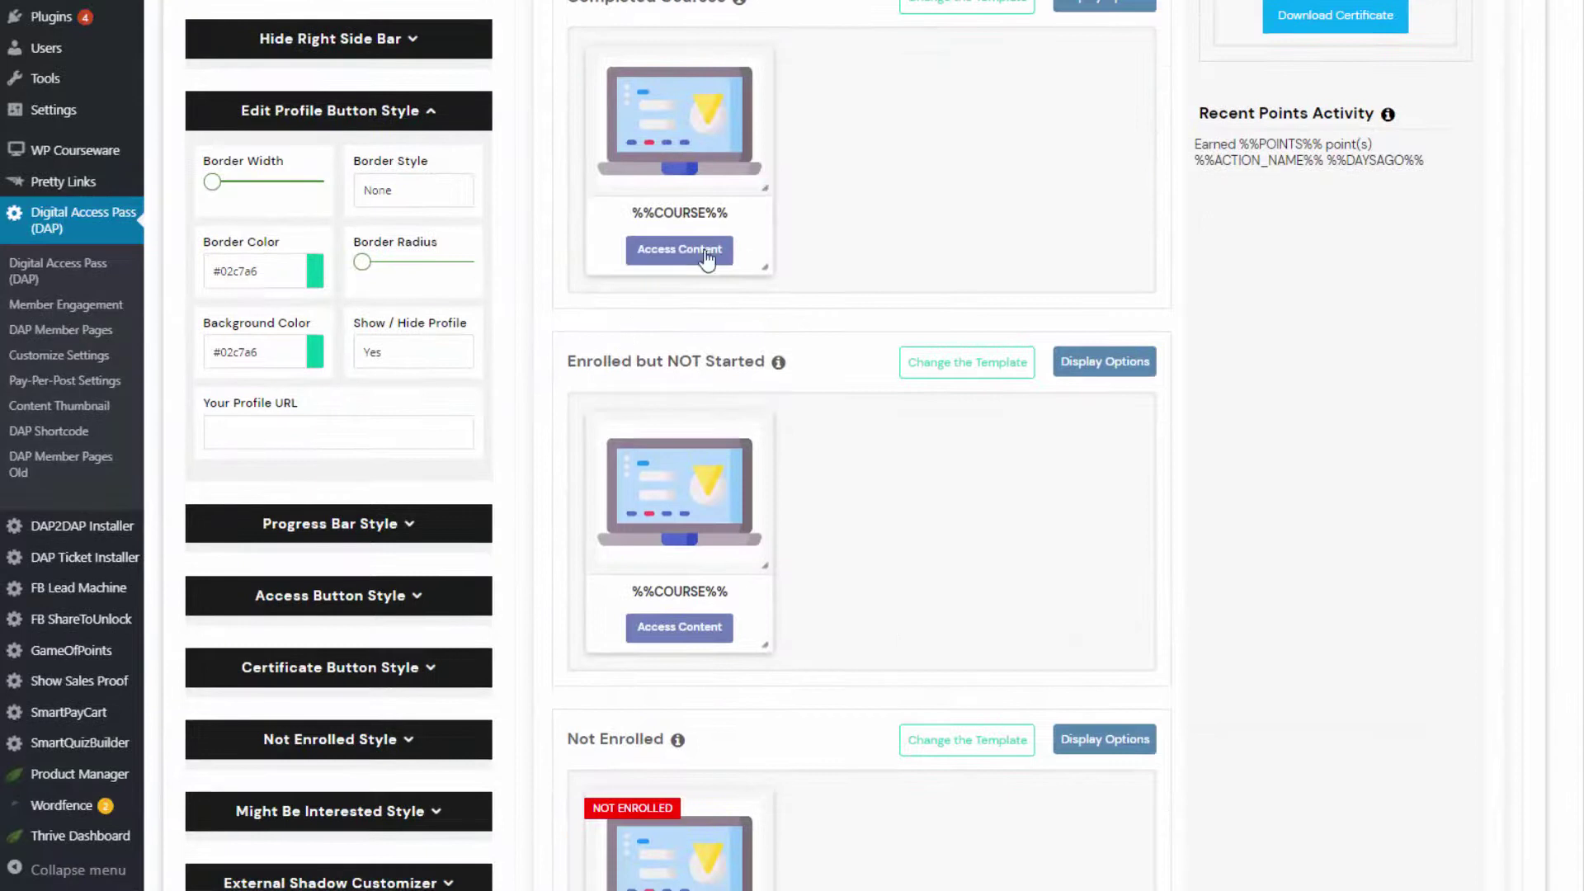
pyautogui.click(403, 611)
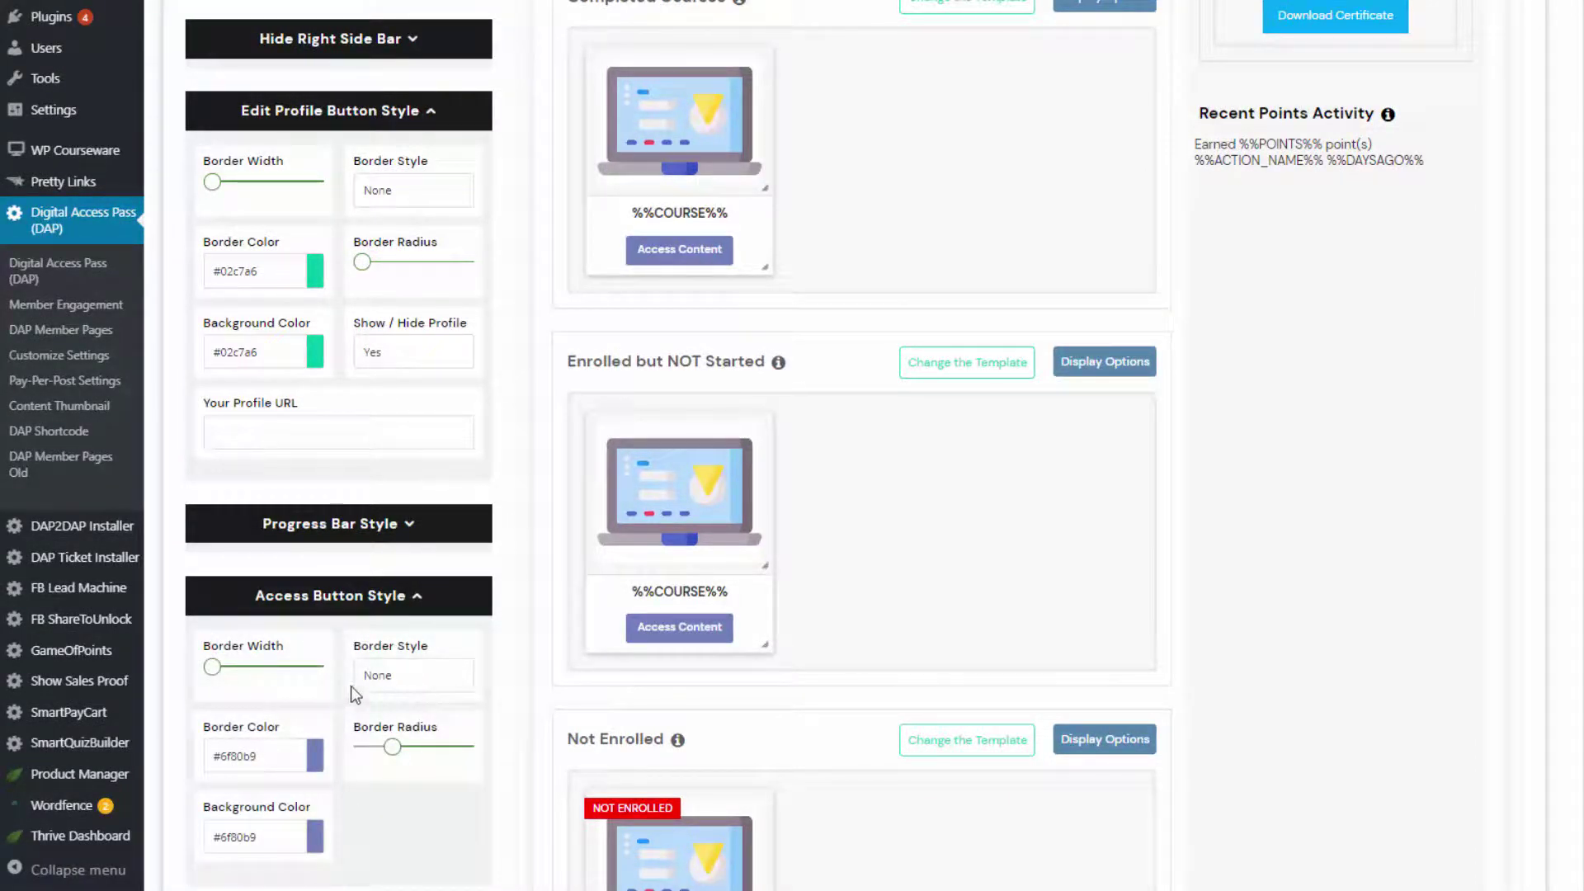
# Select the Access Content button texts and section headings for inline editing.
pyautogui.click(680, 249)
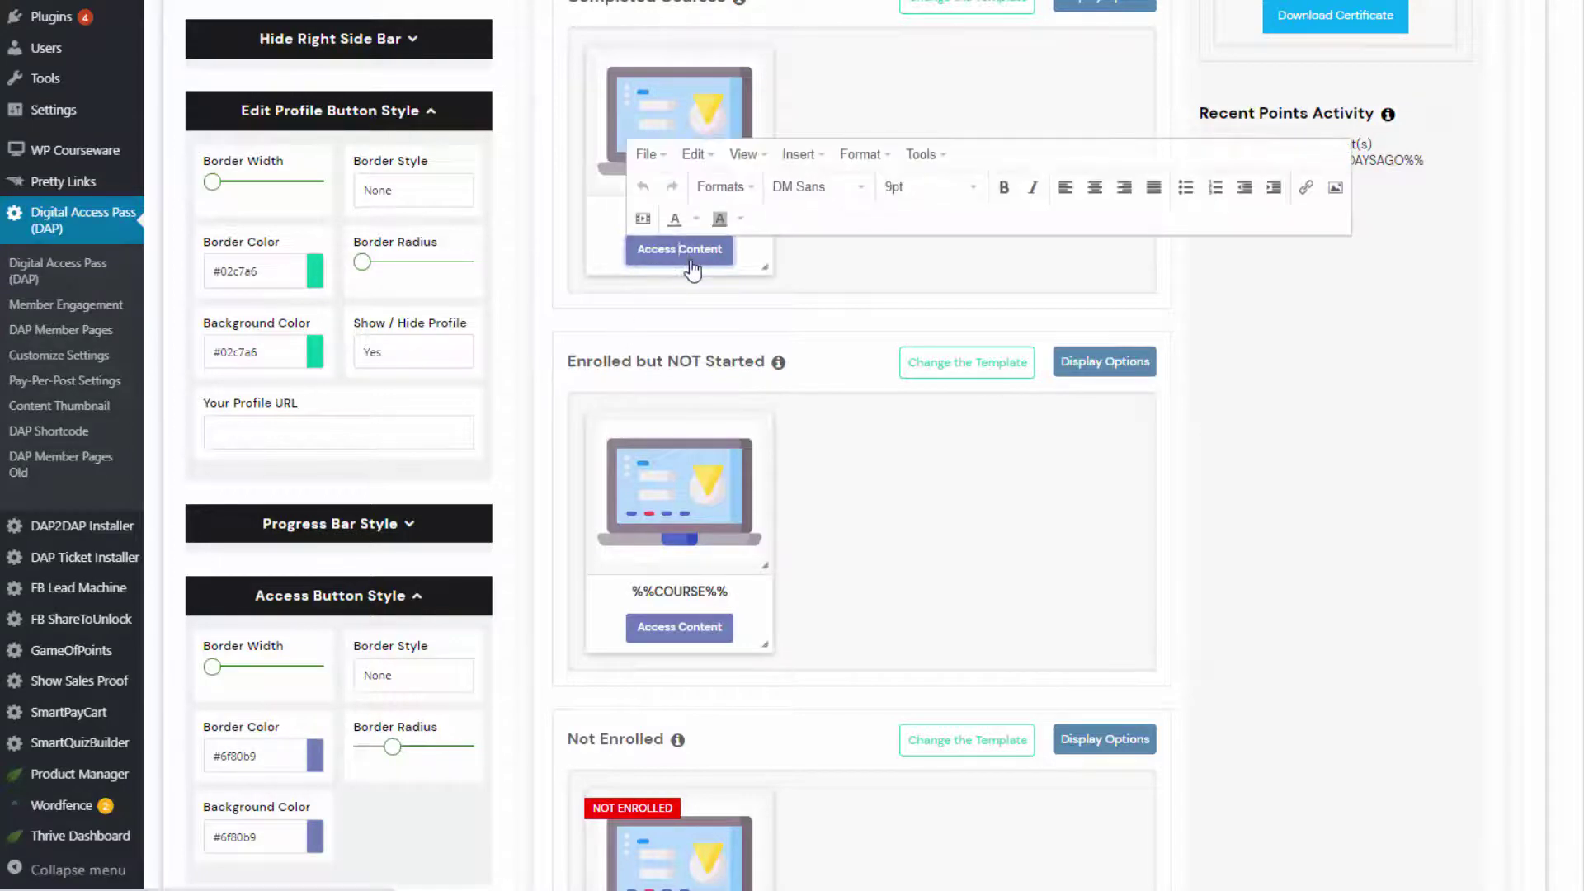
pyautogui.click(693, 627)
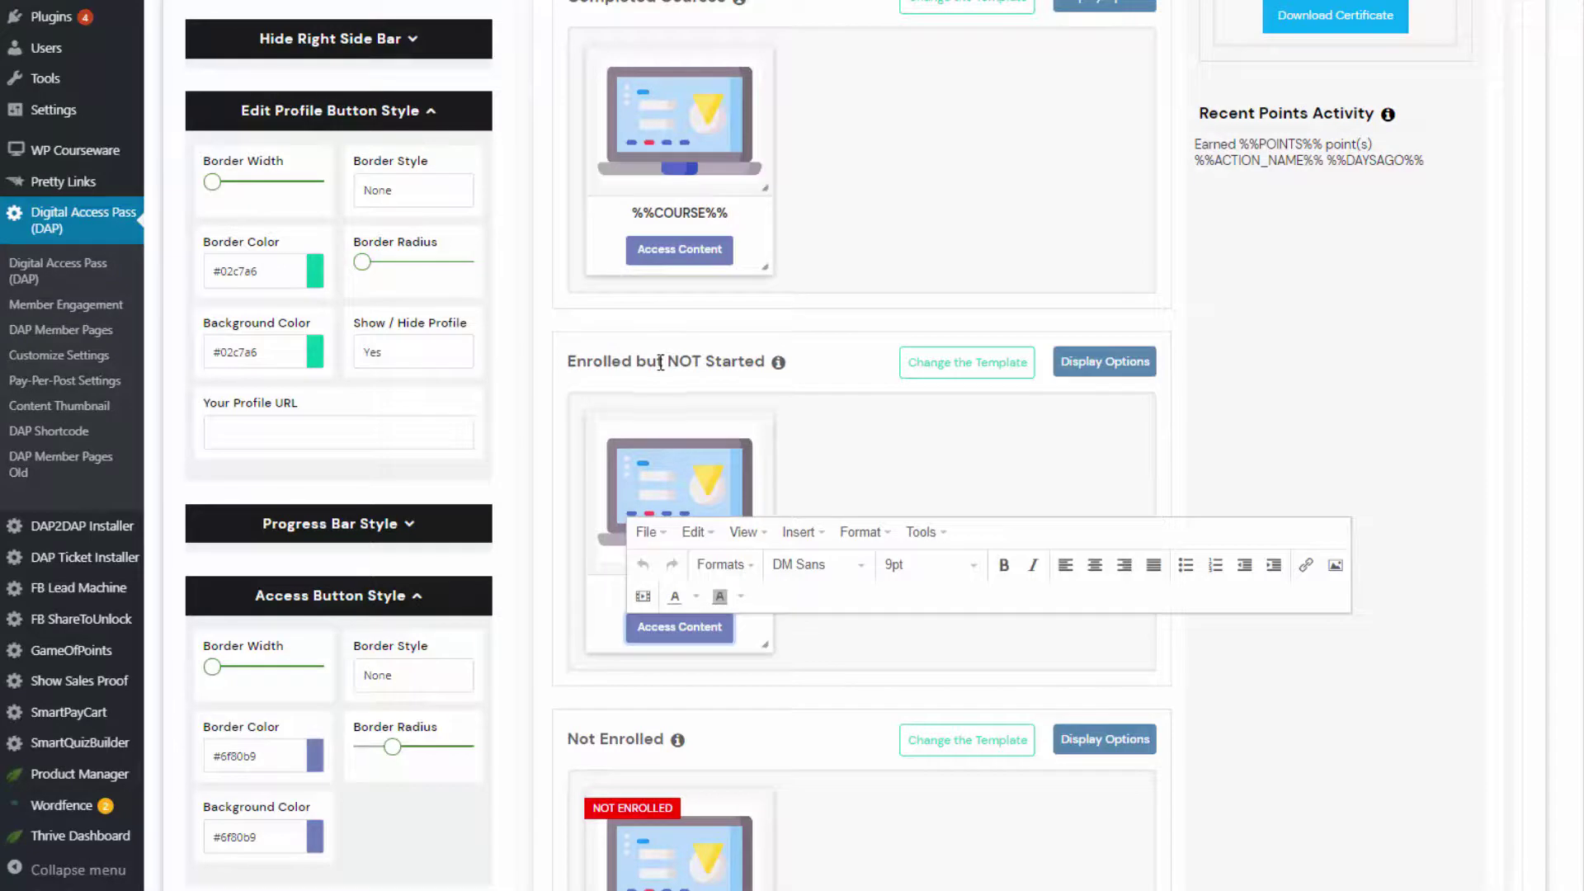
pyautogui.scroll(6, 803, 418)
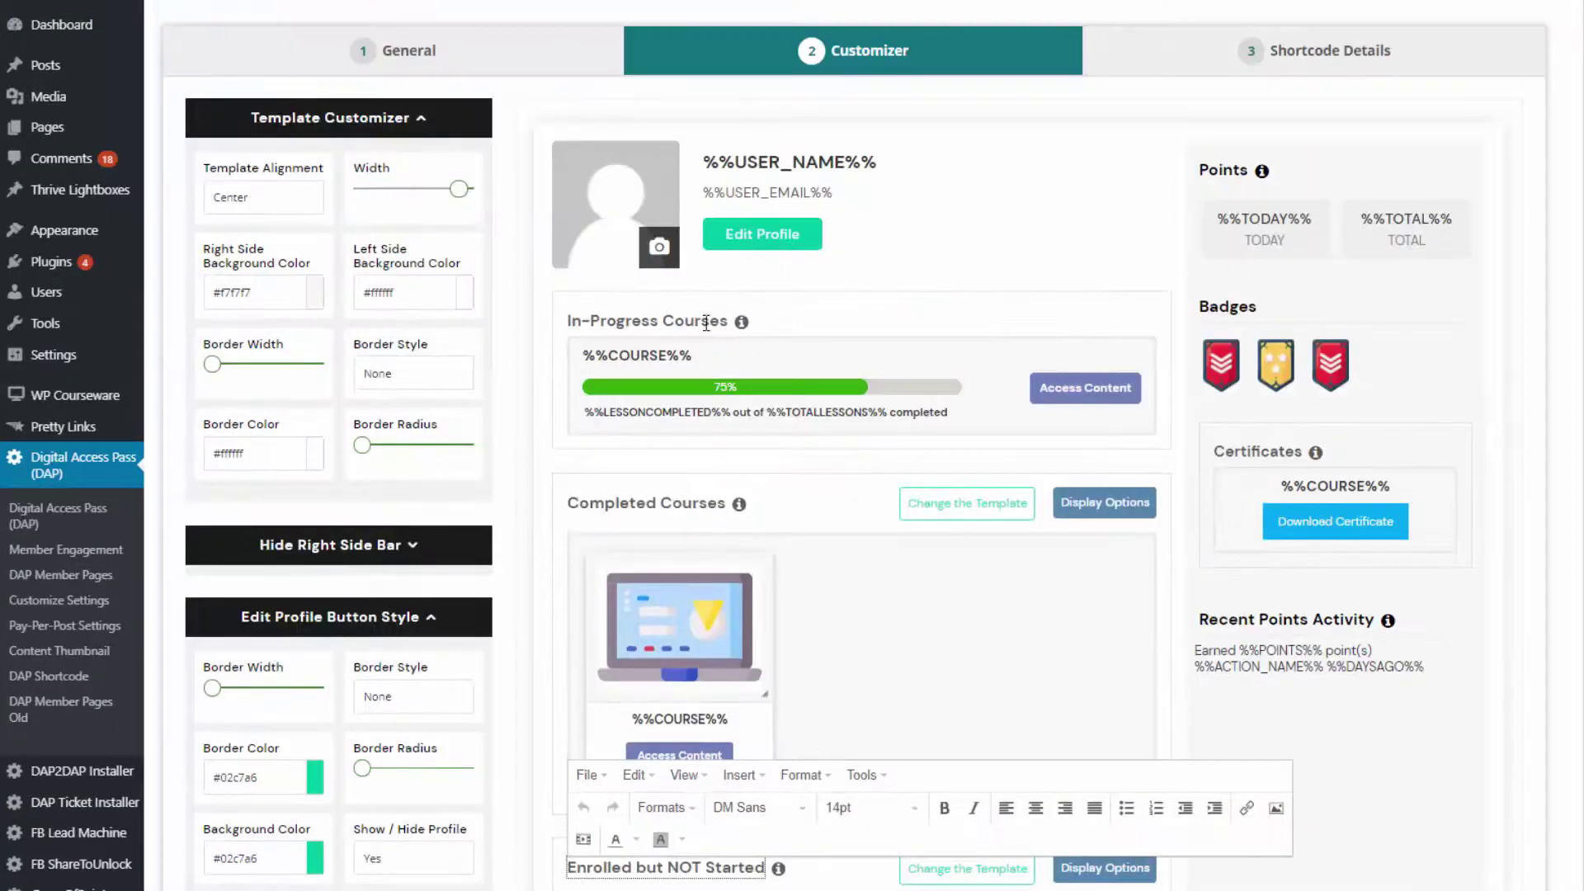
pyautogui.click(689, 322)
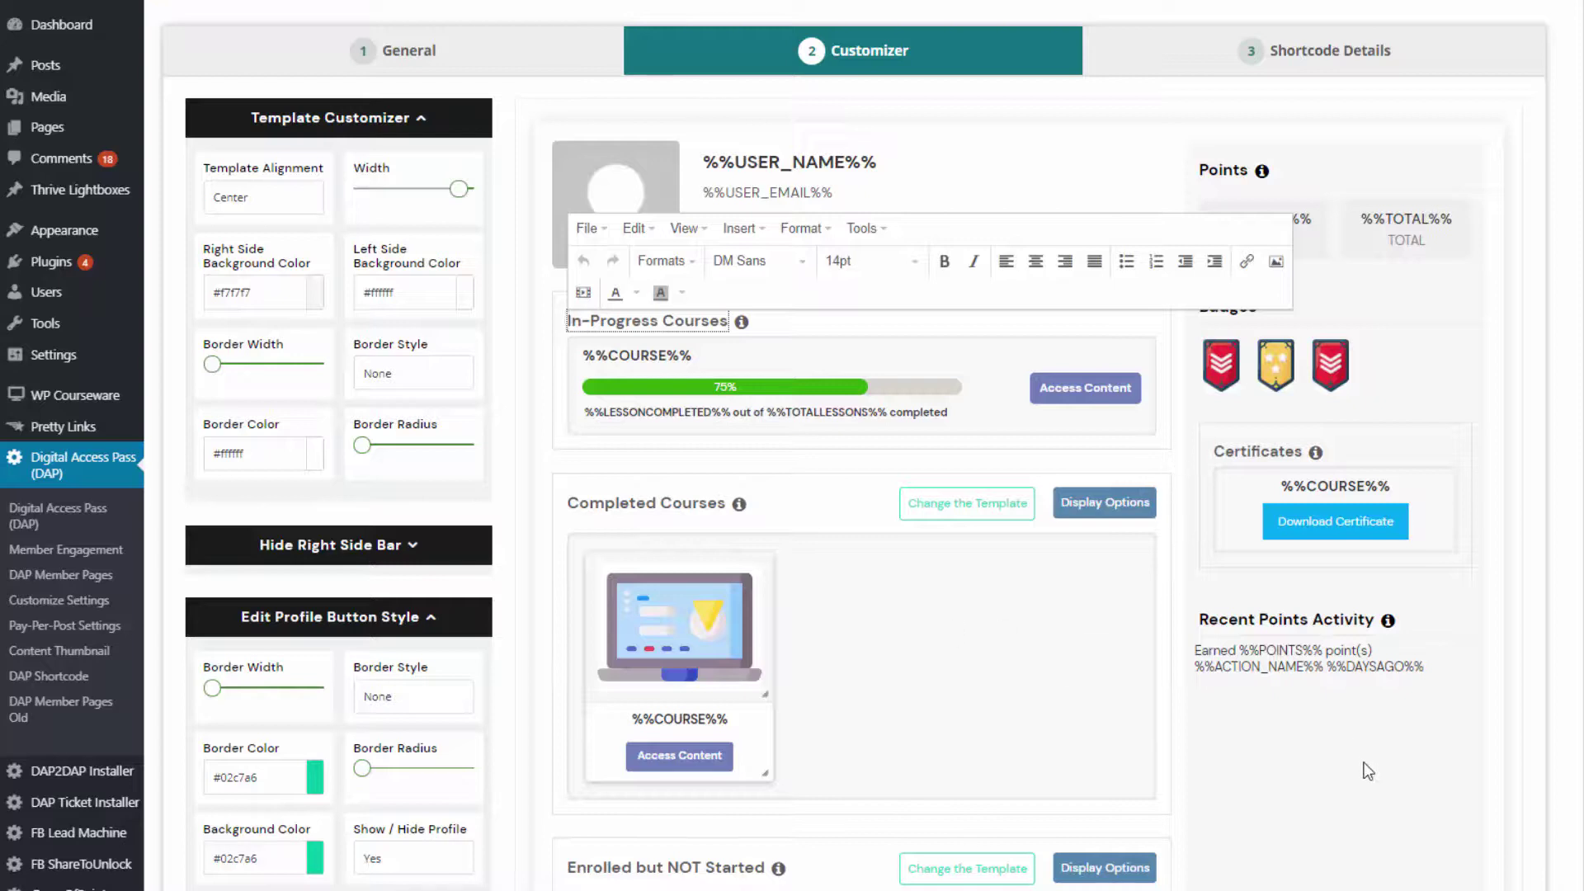
pyautogui.click(1361, 863)
# Add 'in' to the red badge text so it reads 'Might be interested in...'.
pyautogui.scroll(-12, 1358, 868)
pyautogui.click(683, 607)
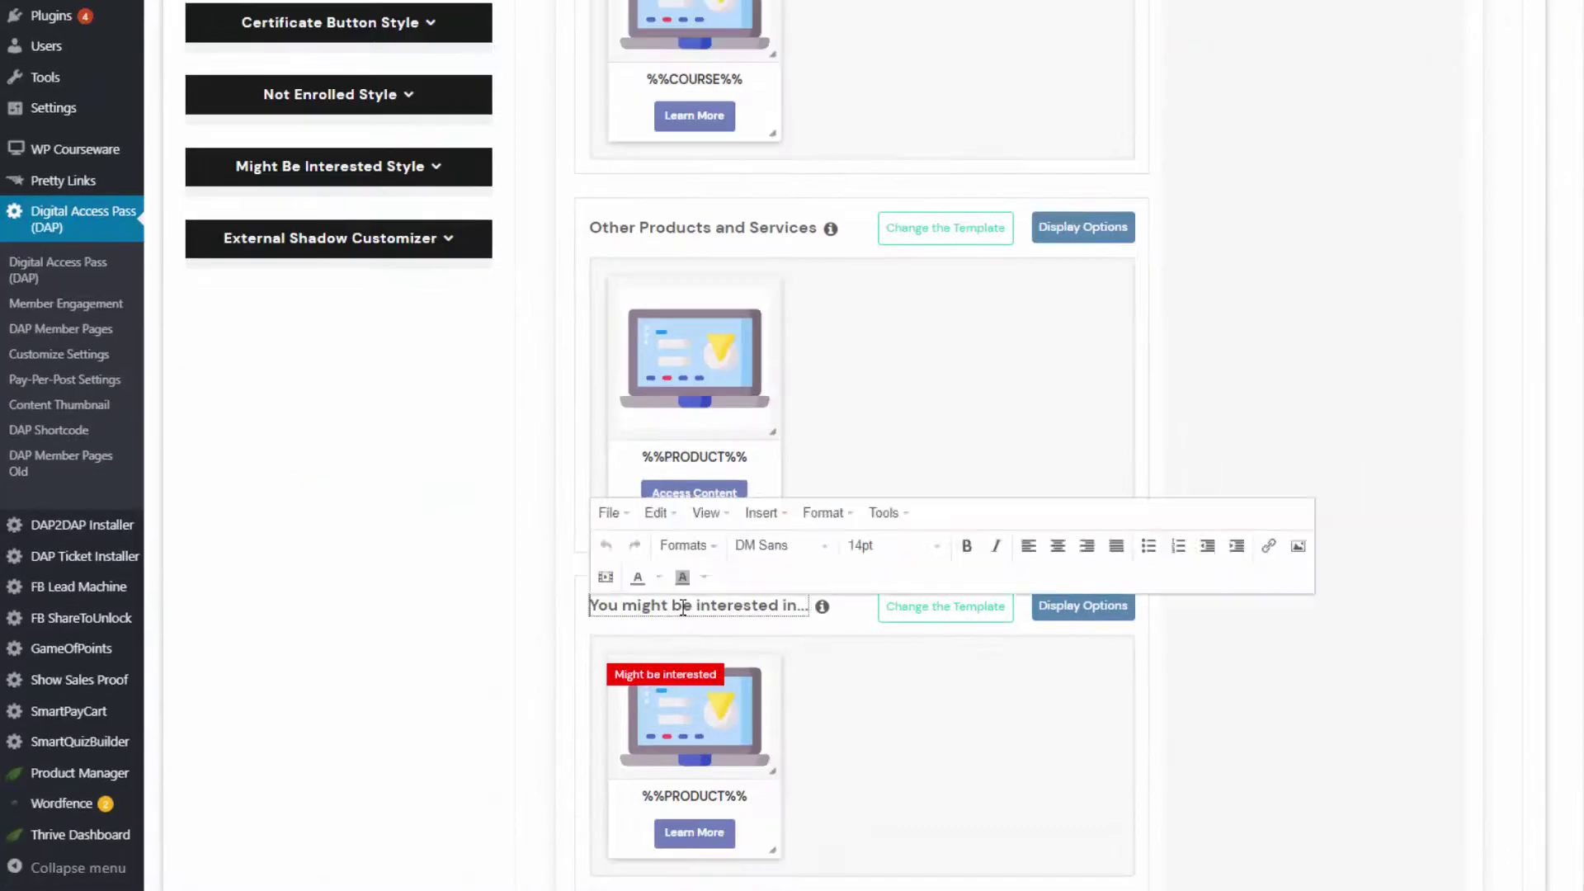
pyautogui.click(685, 677)
pyautogui.write('in...')
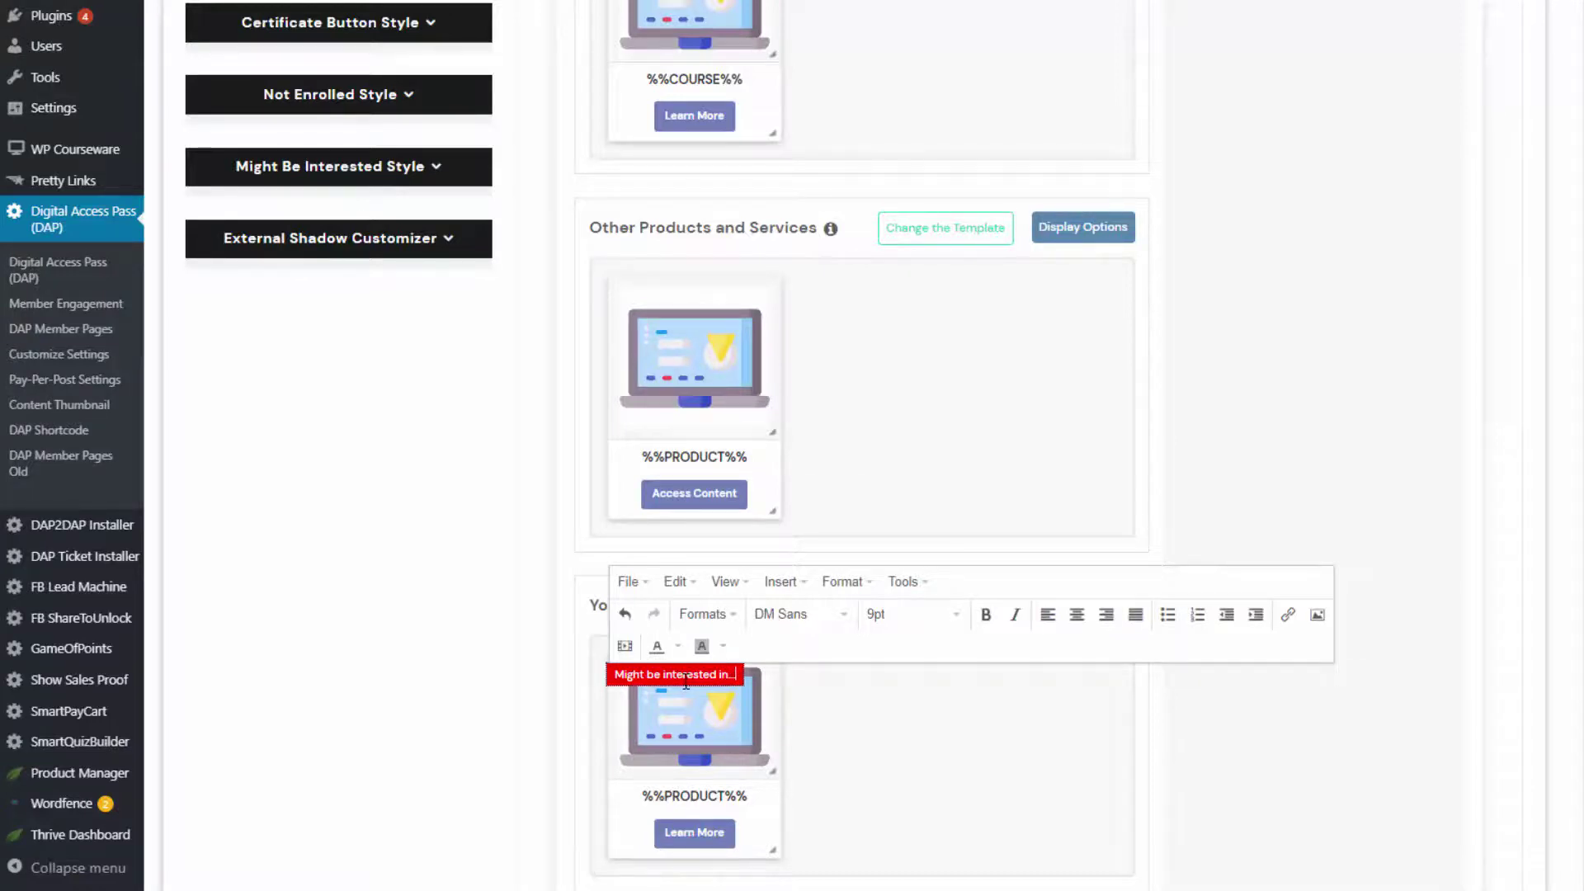
pyautogui.click(435, 635)
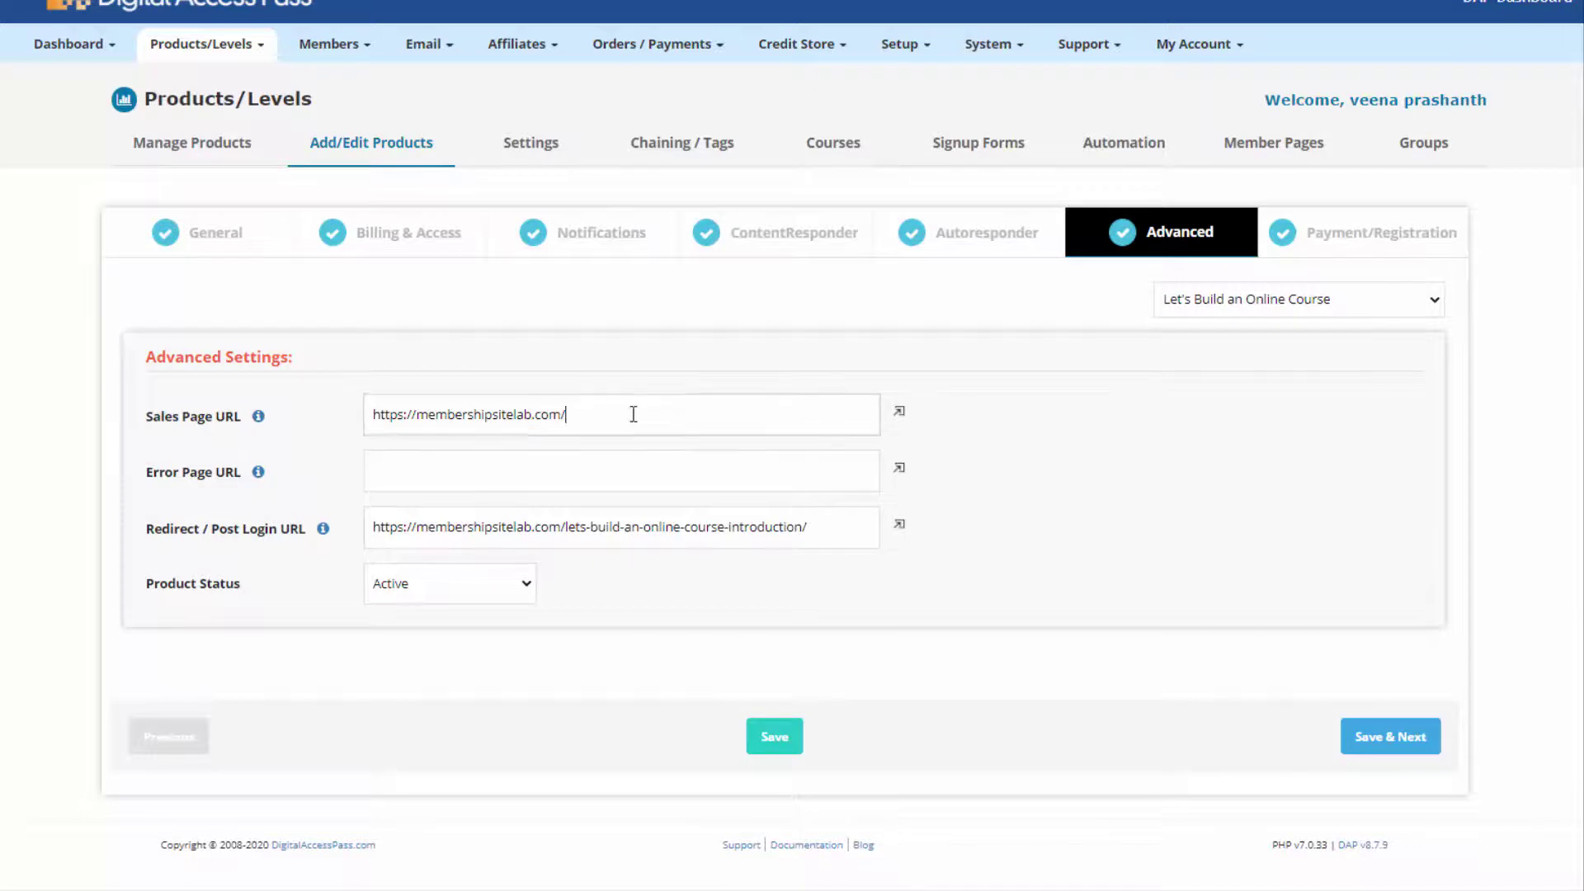
pyautogui.moveTo(654, 411); pyautogui.dragTo(190, 386)
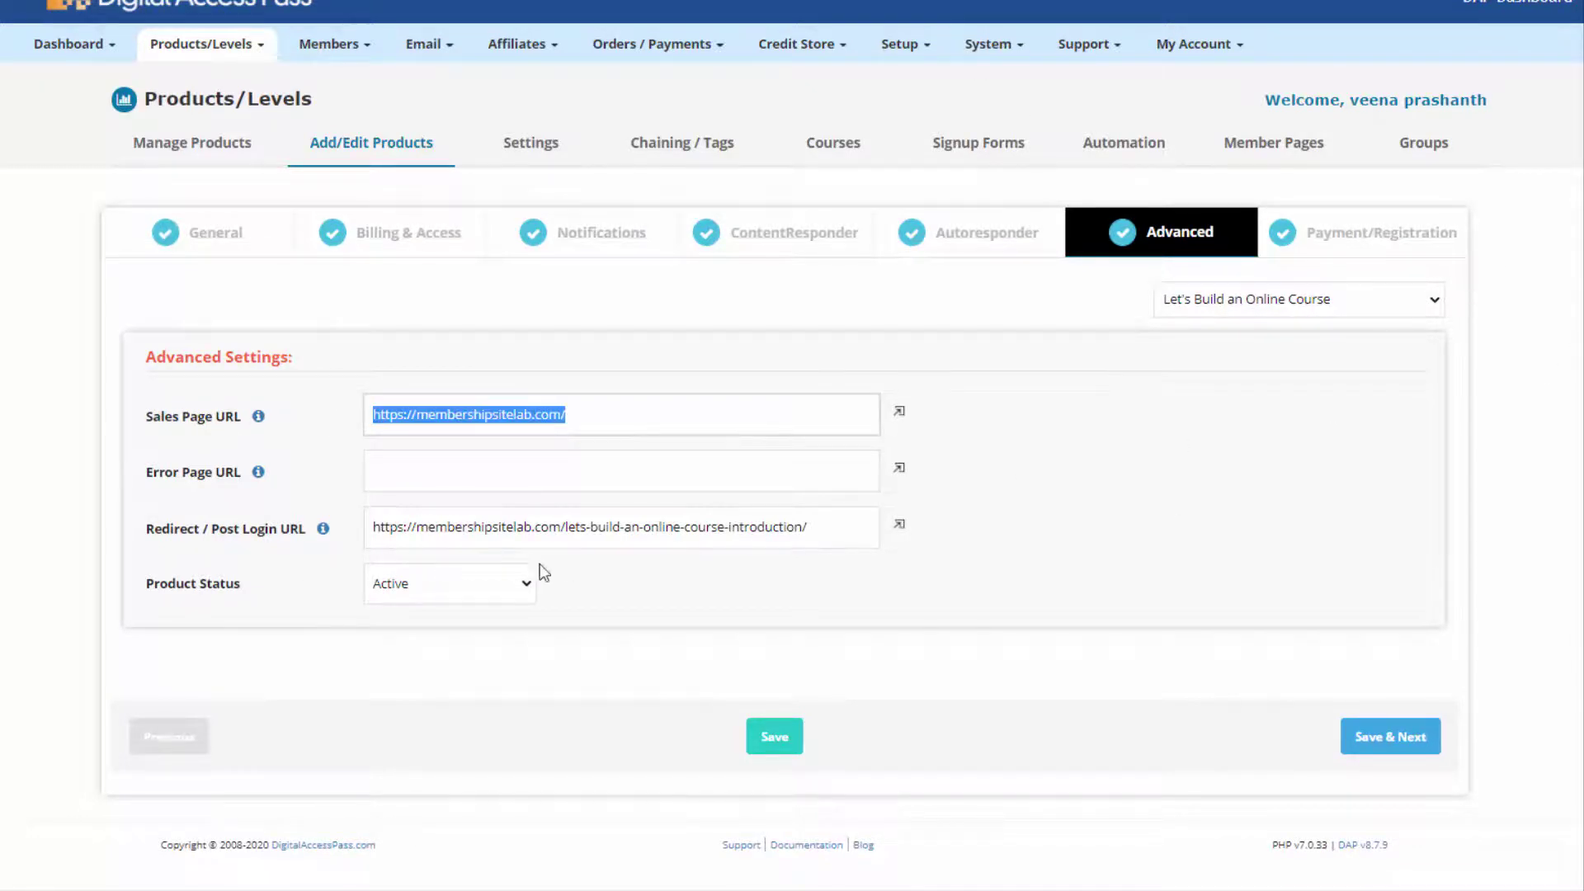
pyautogui.click(194, 534)
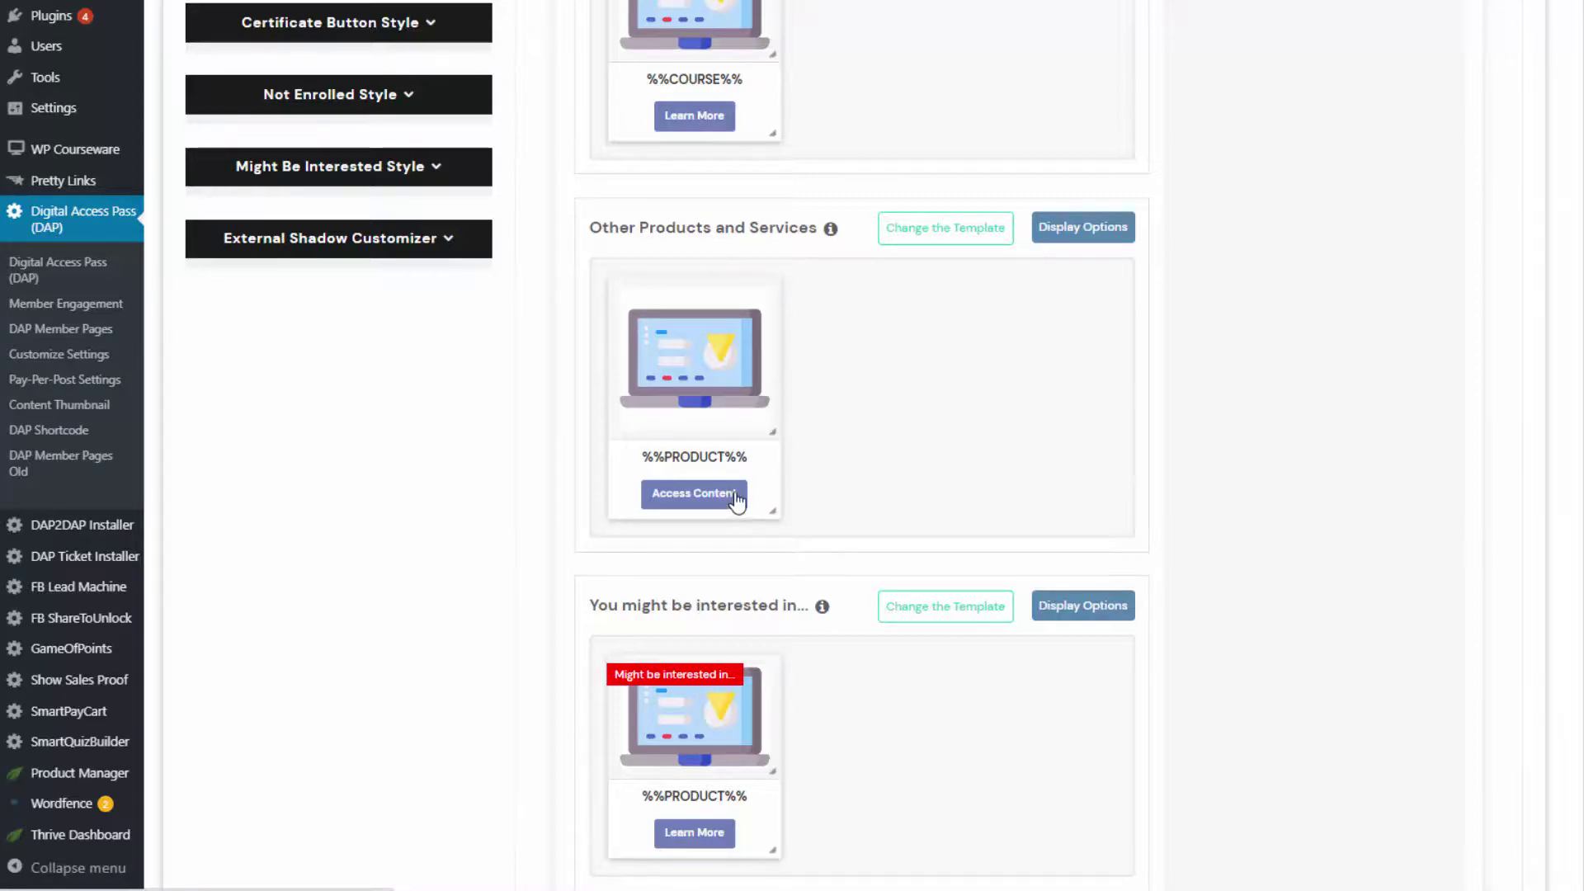
# Expand Not Enrolled and Might Be Interested styles and set the label colour to #004eff.
pyautogui.scroll(4, 735, 503)
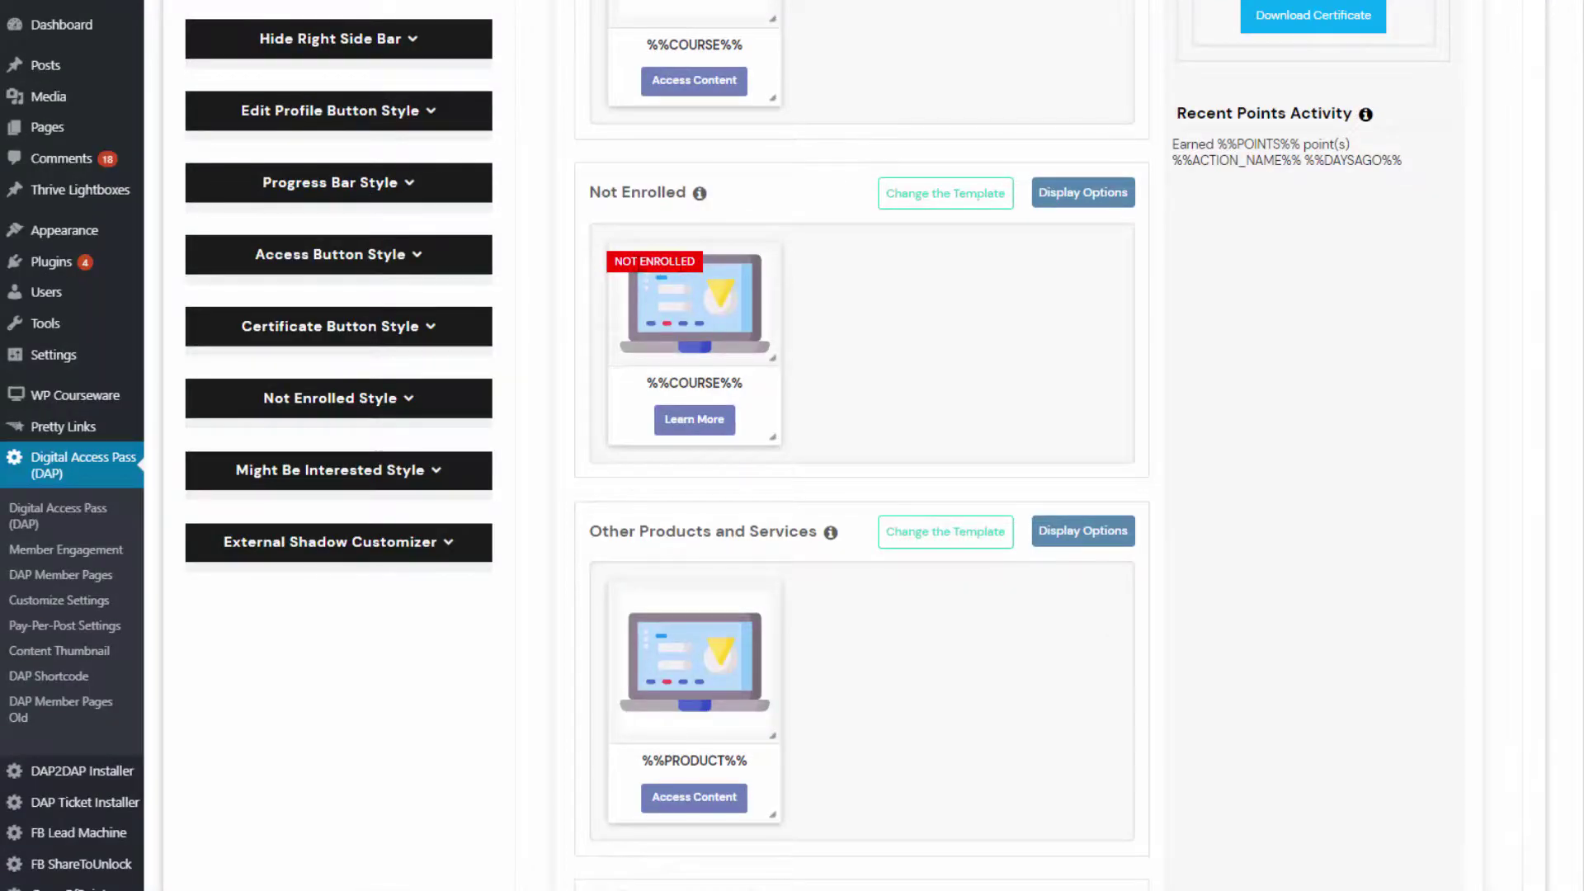
pyautogui.click(407, 399)
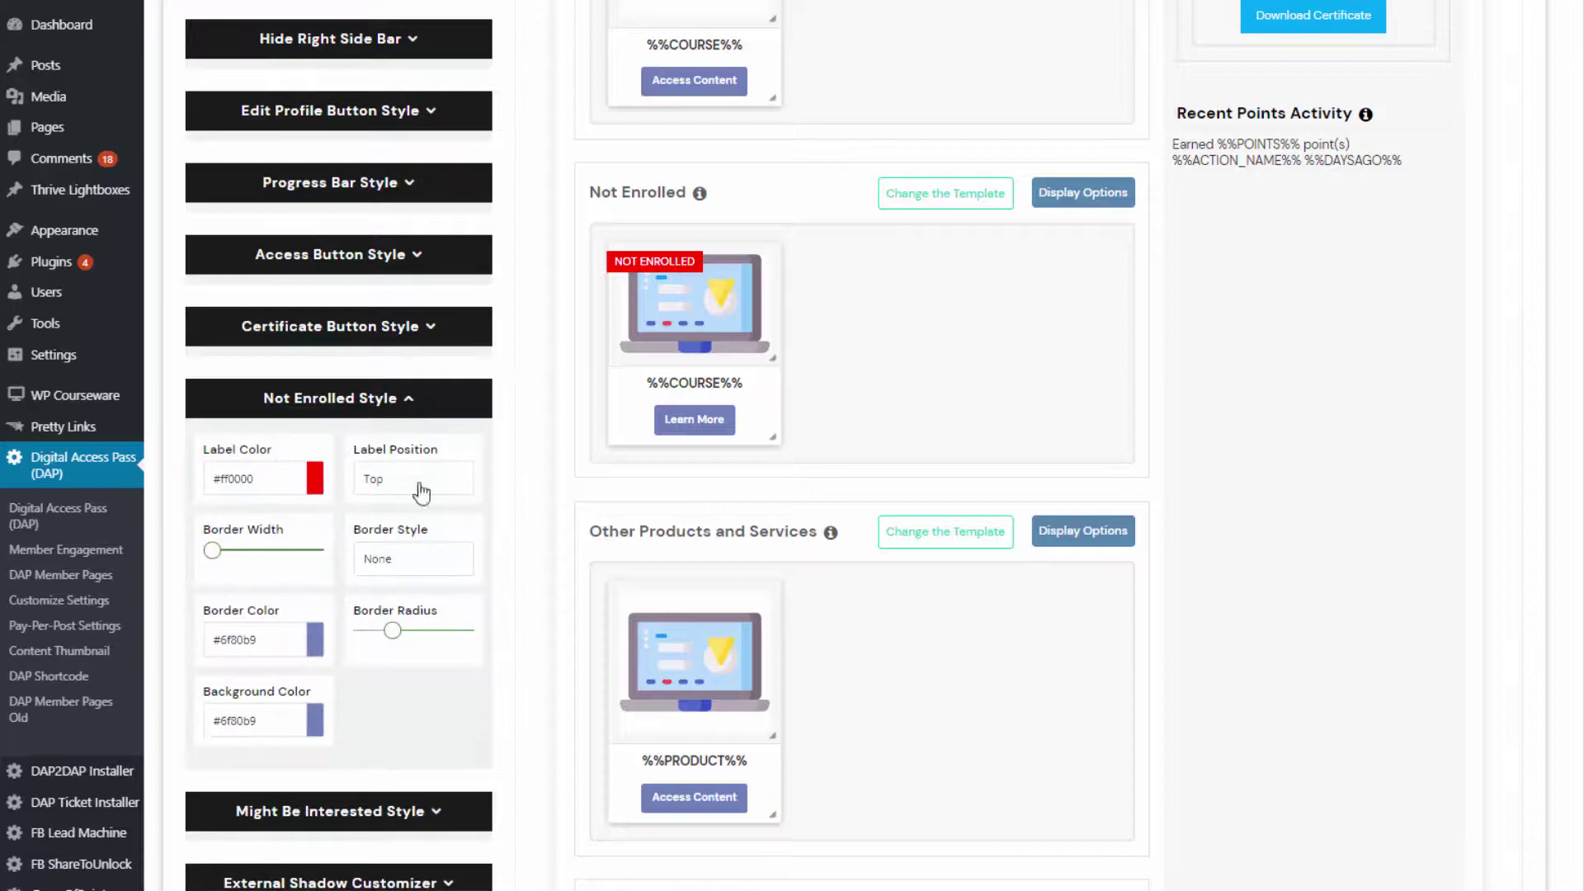
pyautogui.scroll(-5, 316, 559)
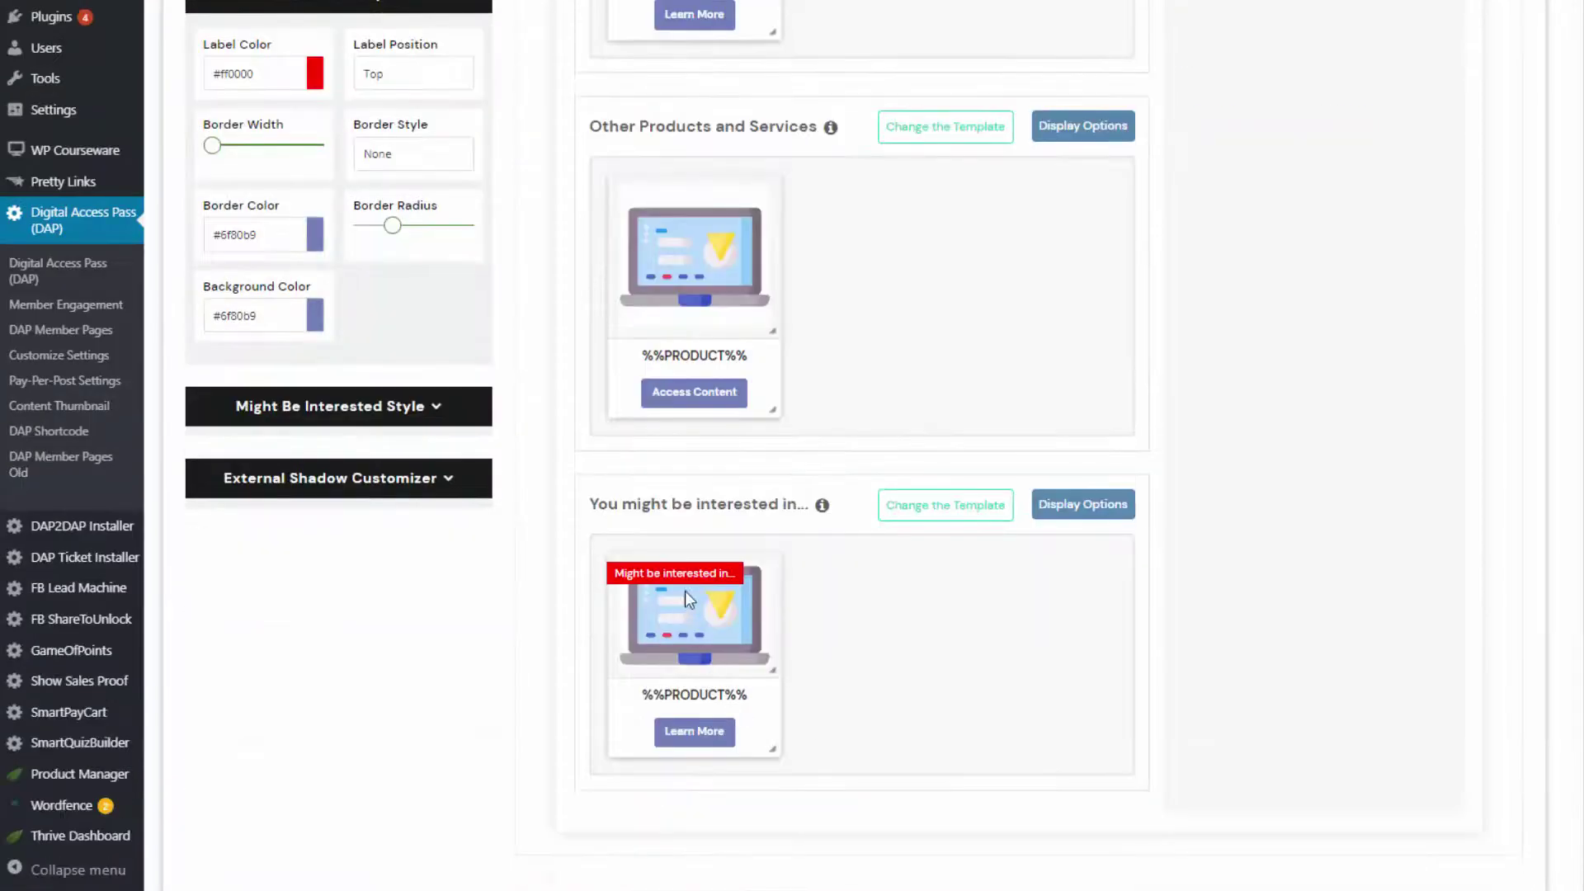
pyautogui.click(330, 406)
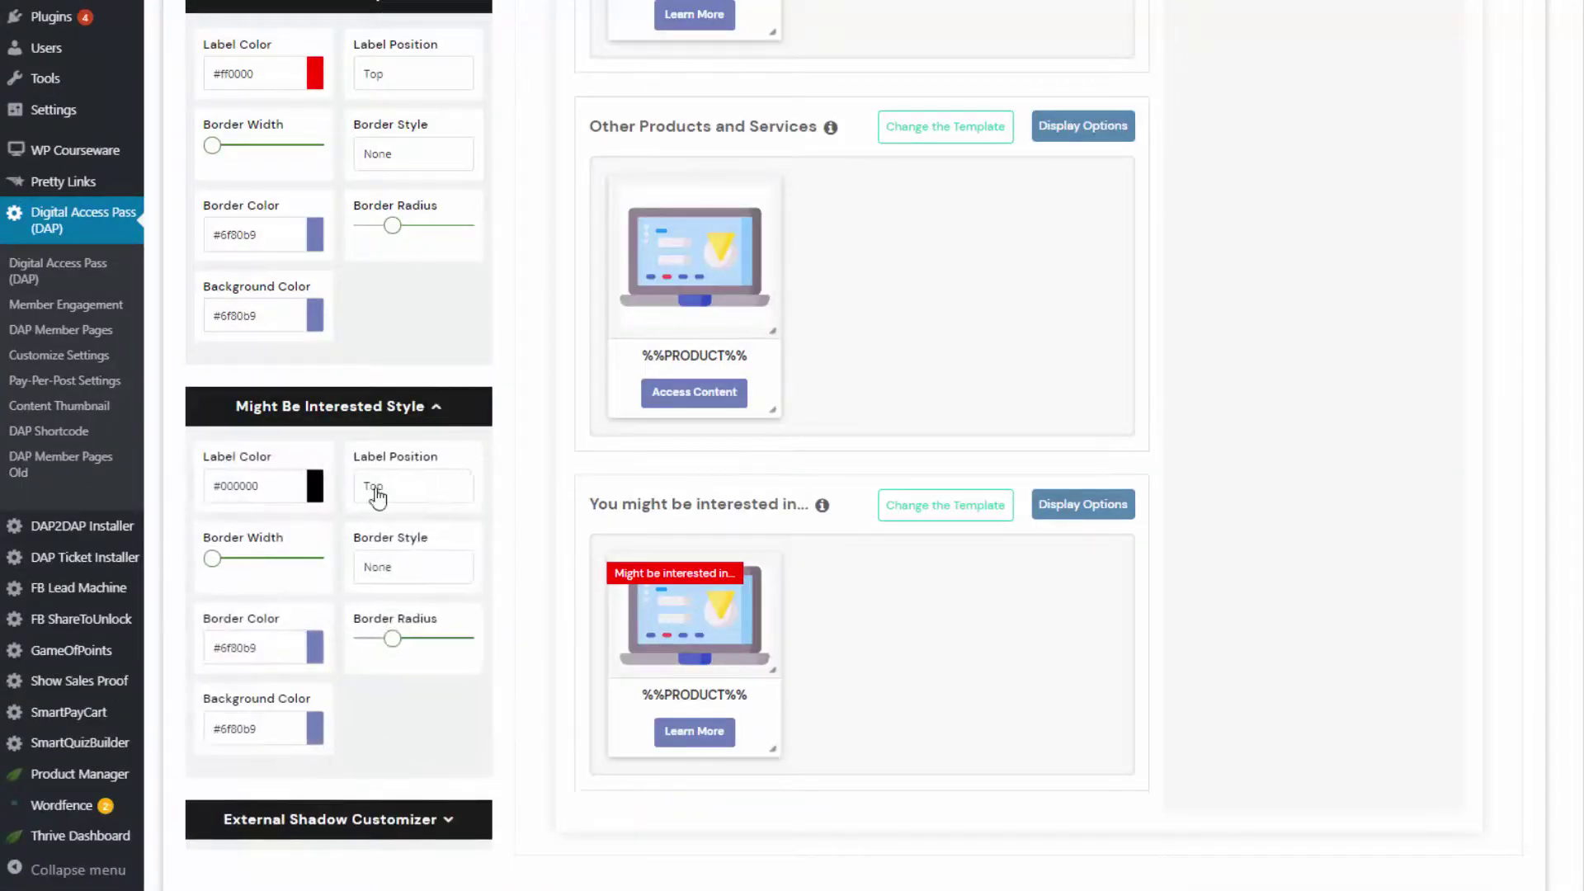
pyautogui.click(315, 487)
pyautogui.click(274, 550)
pyautogui.click(262, 548)
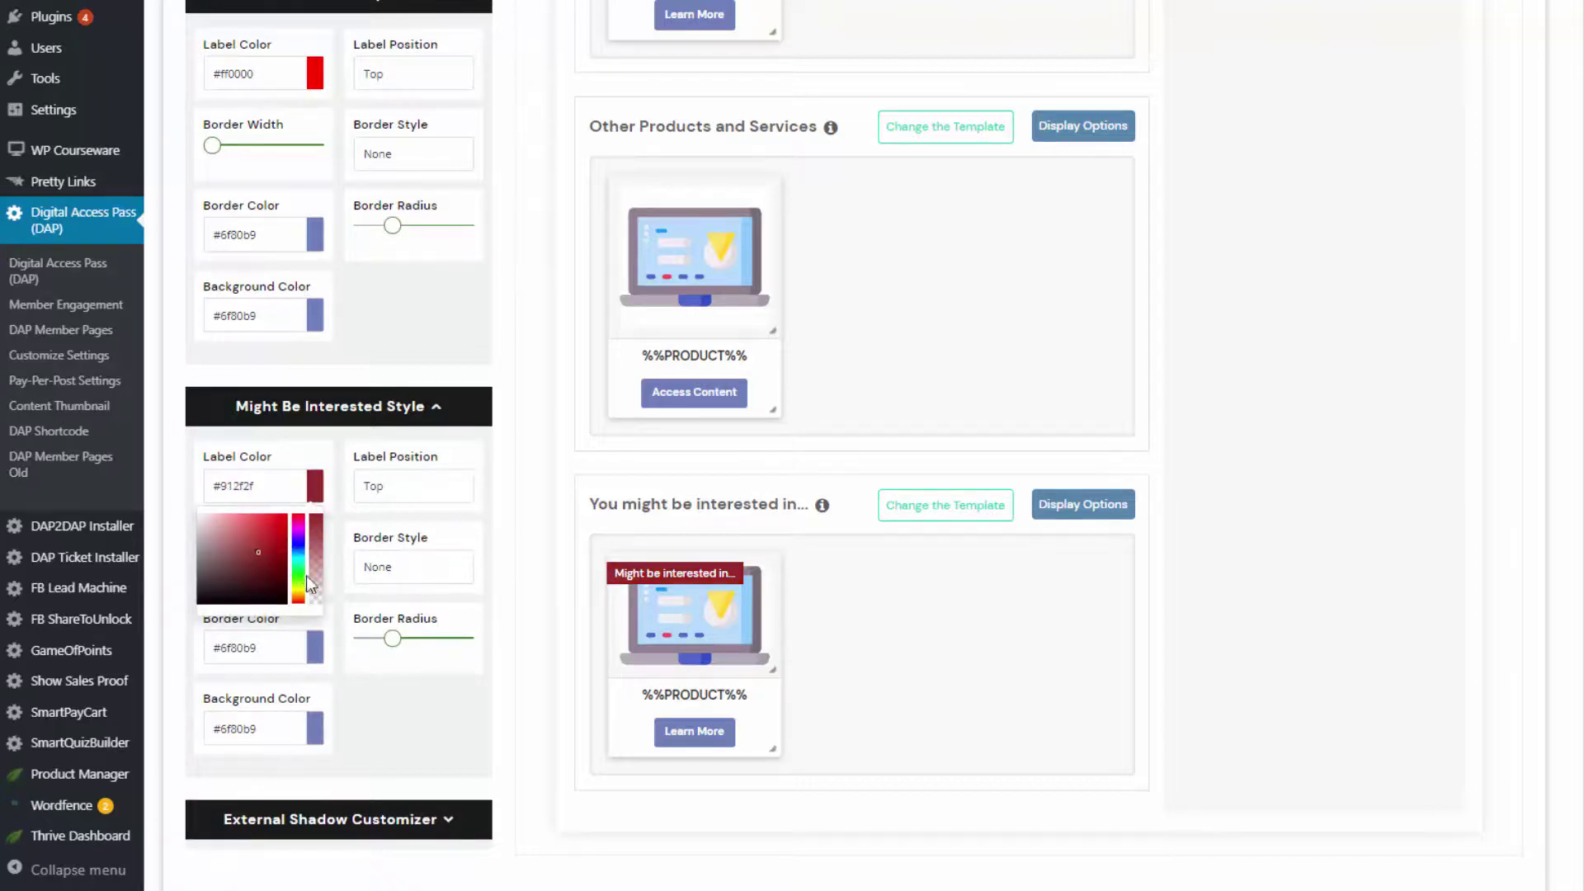
pyautogui.click(328, 557)
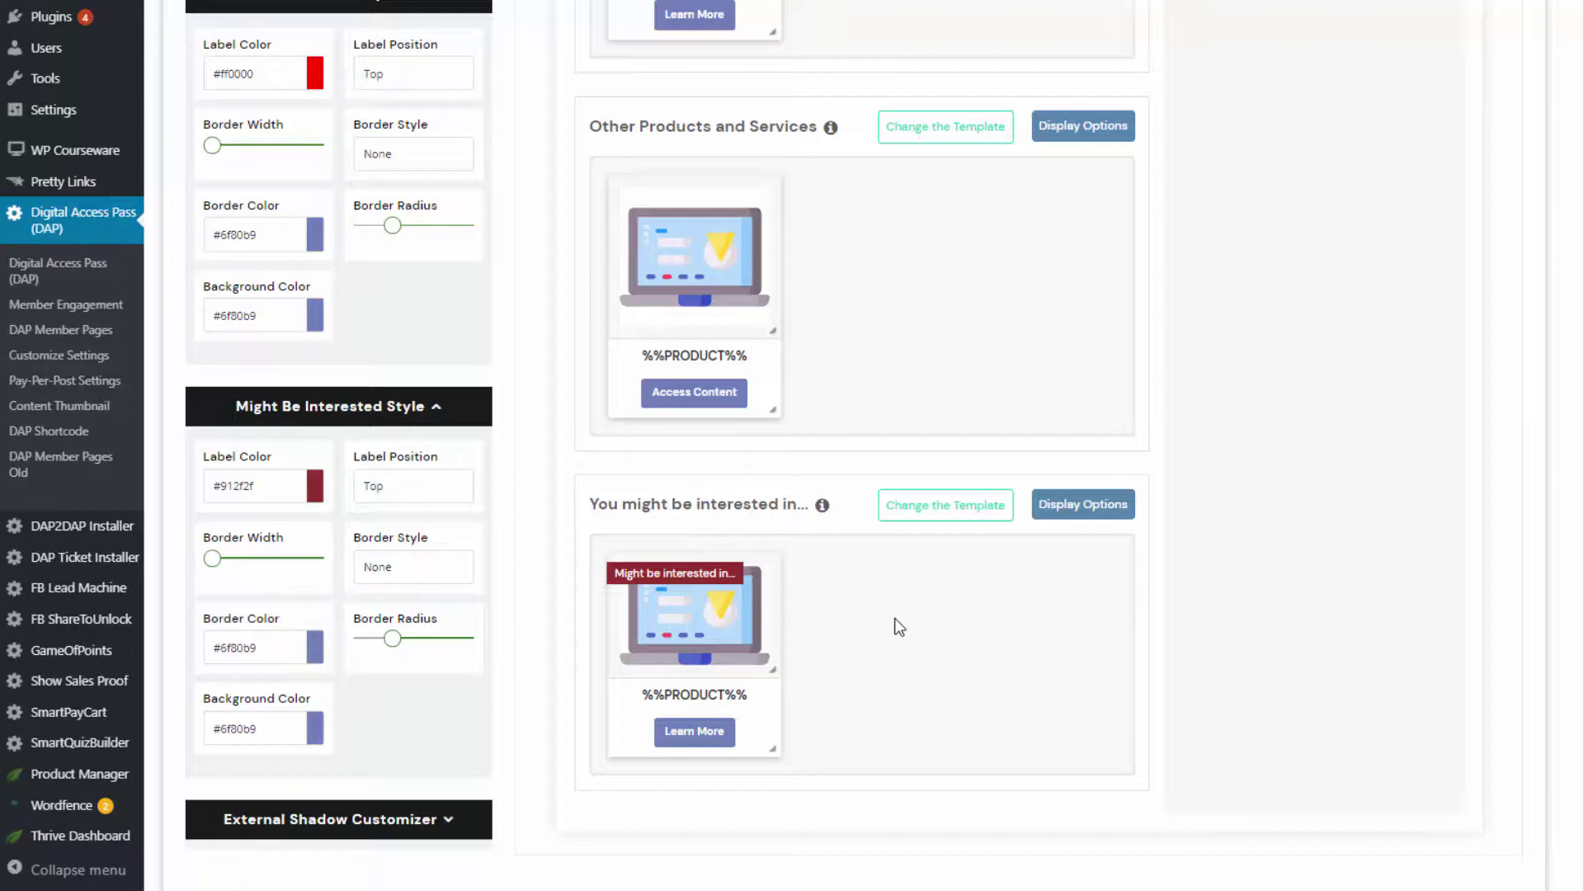
# Select the Other Products, course name and Completed Courses headings, then return to general settings.
pyautogui.scroll(3, 894, 623)
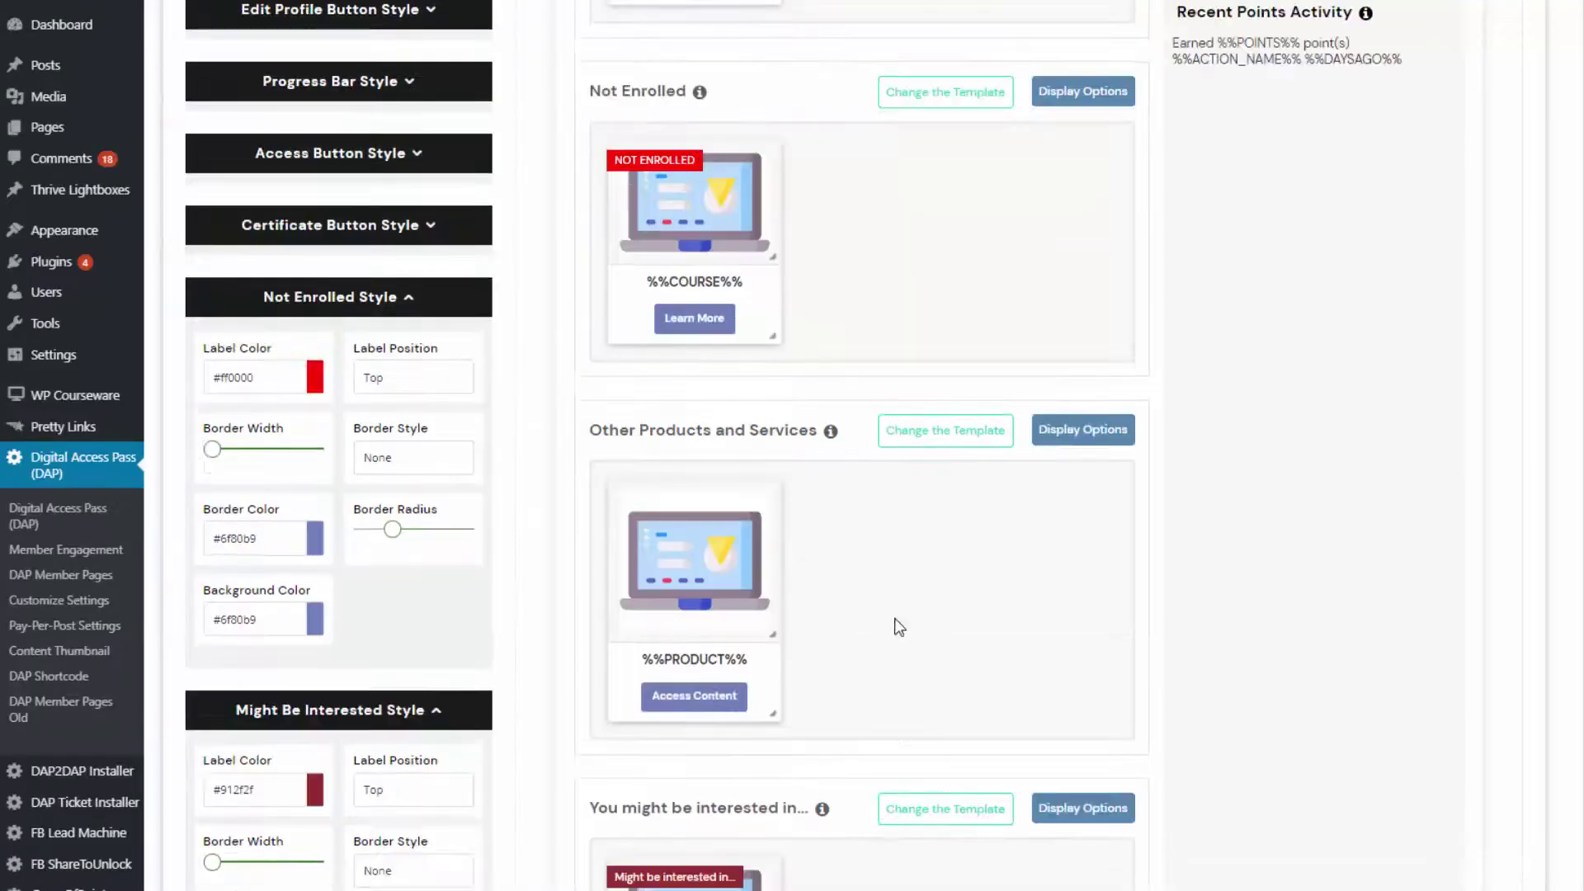
pyautogui.click(816, 430)
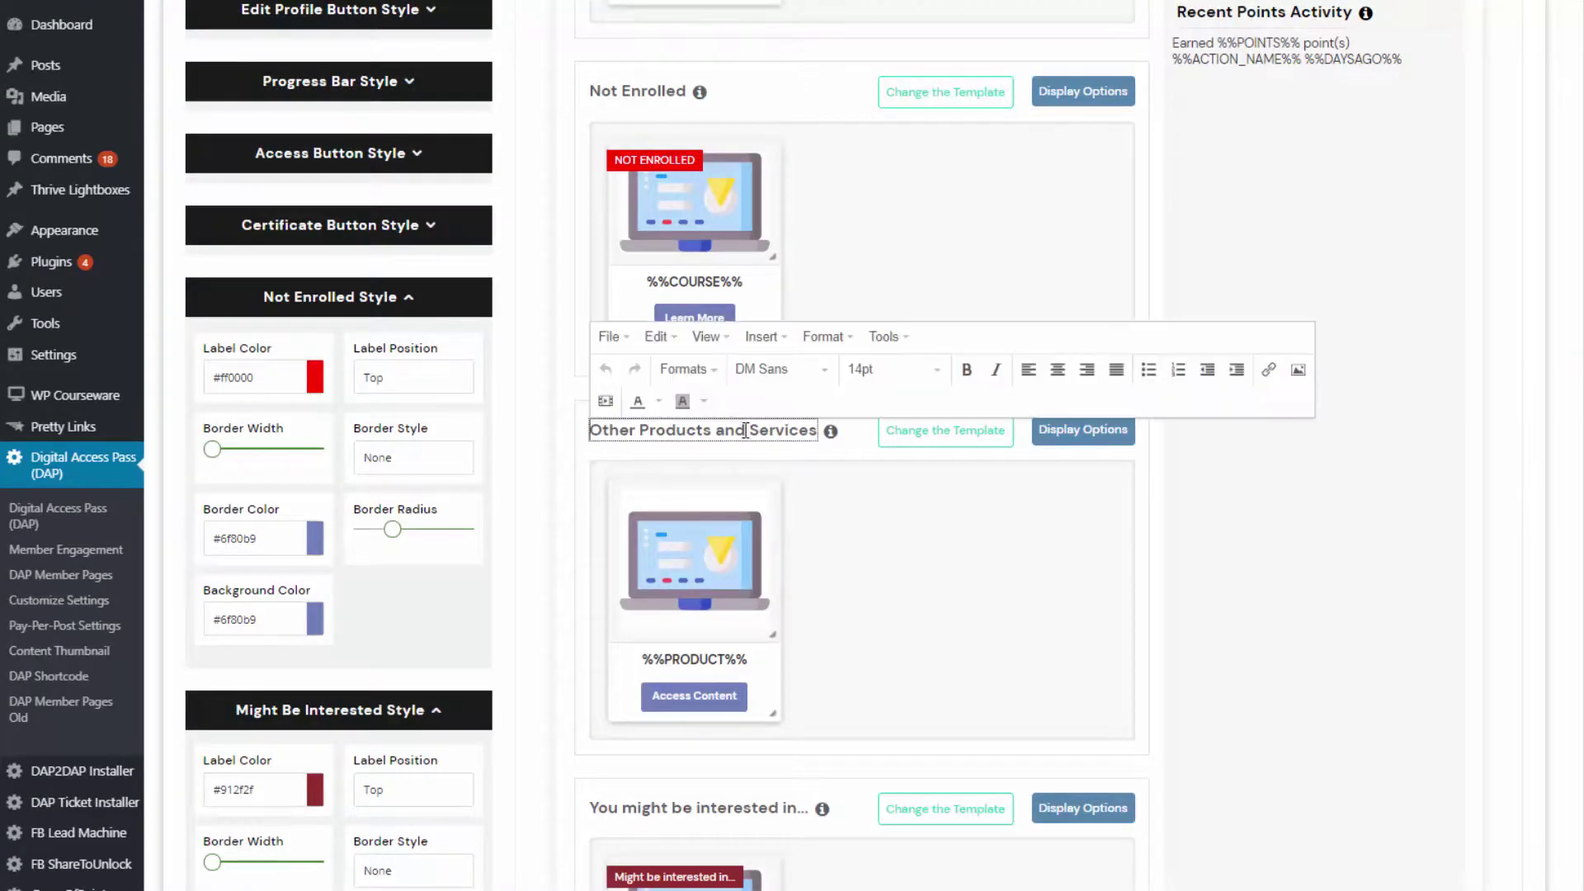
pyautogui.scroll(4, 743, 425)
pyautogui.click(705, 348)
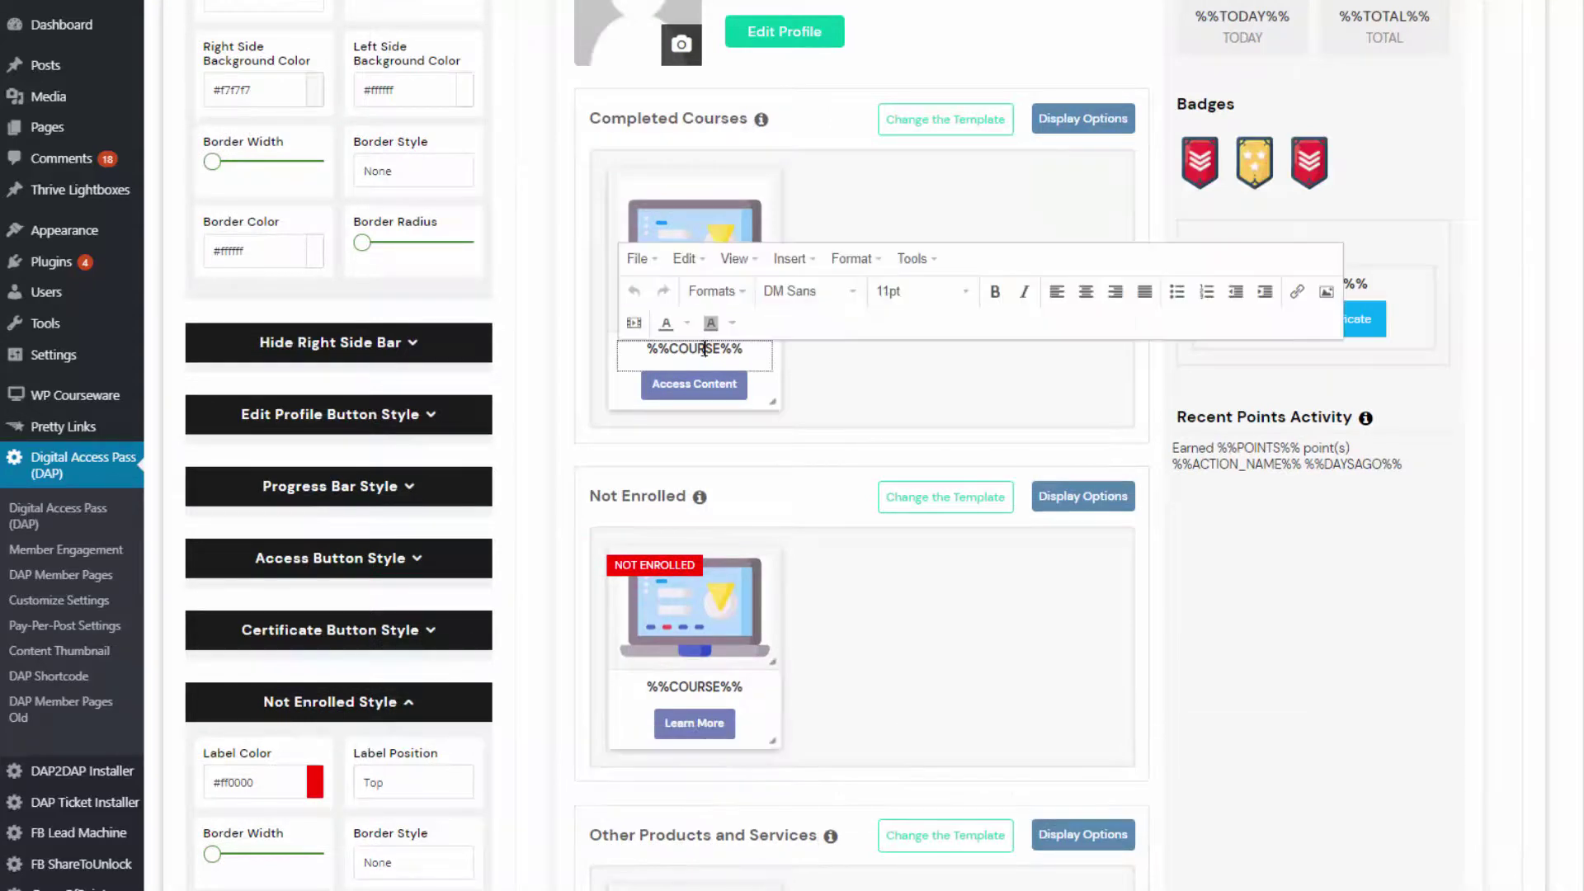
pyautogui.click(730, 119)
pyautogui.scroll(2, 503, 236)
pyautogui.click(495, 64)
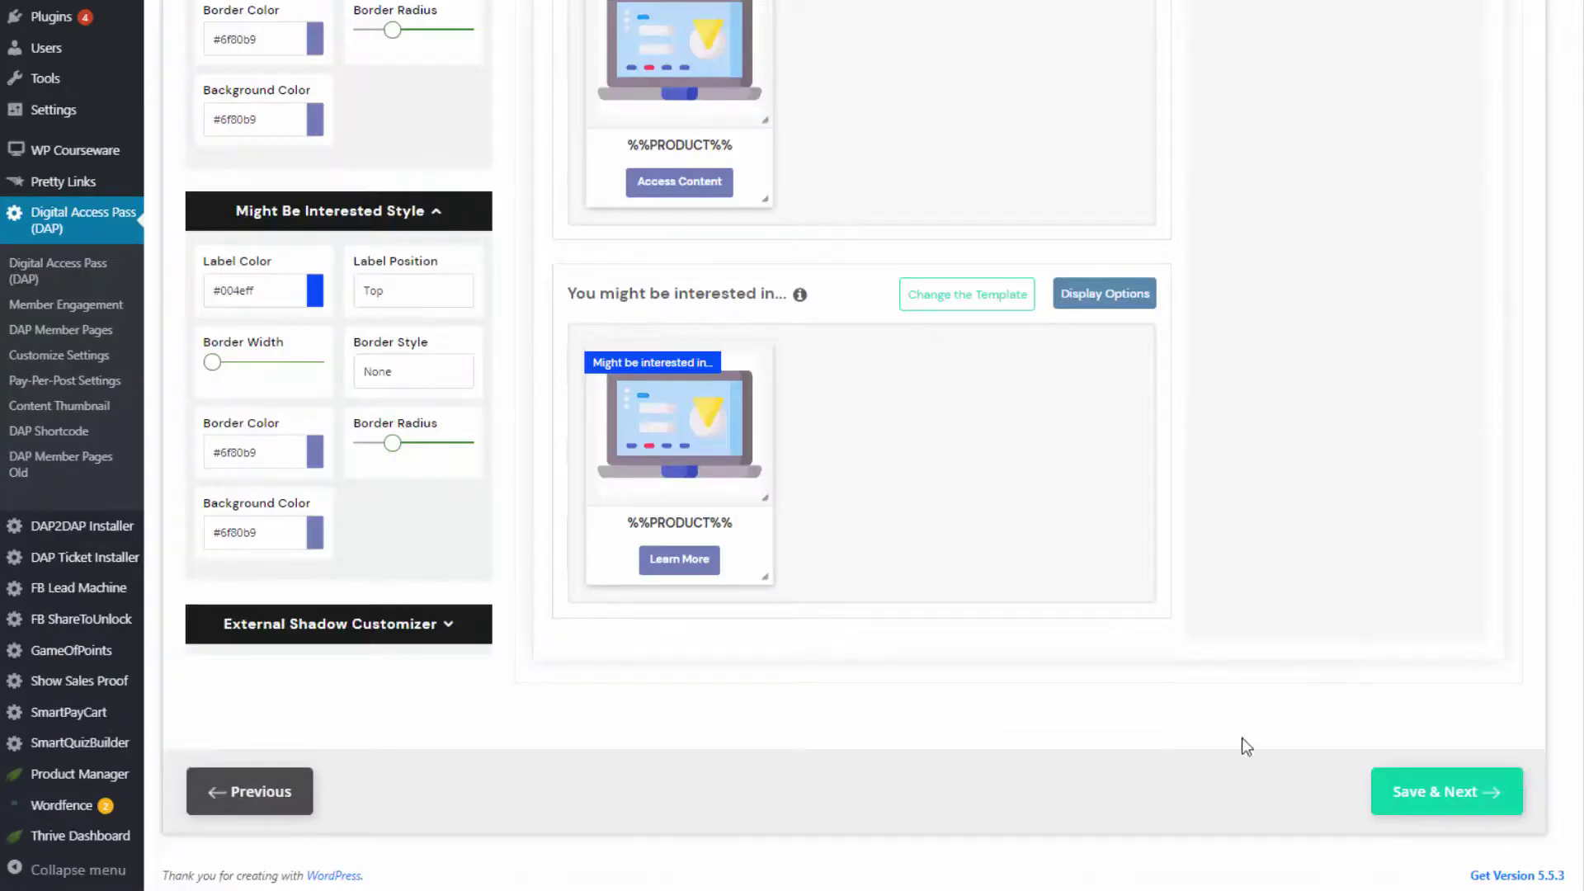
# Save the customised template and copy the [DAPMemberEngagement id=10][/DAPMemberEngagement] shortcode.
pyautogui.click(1433, 805)
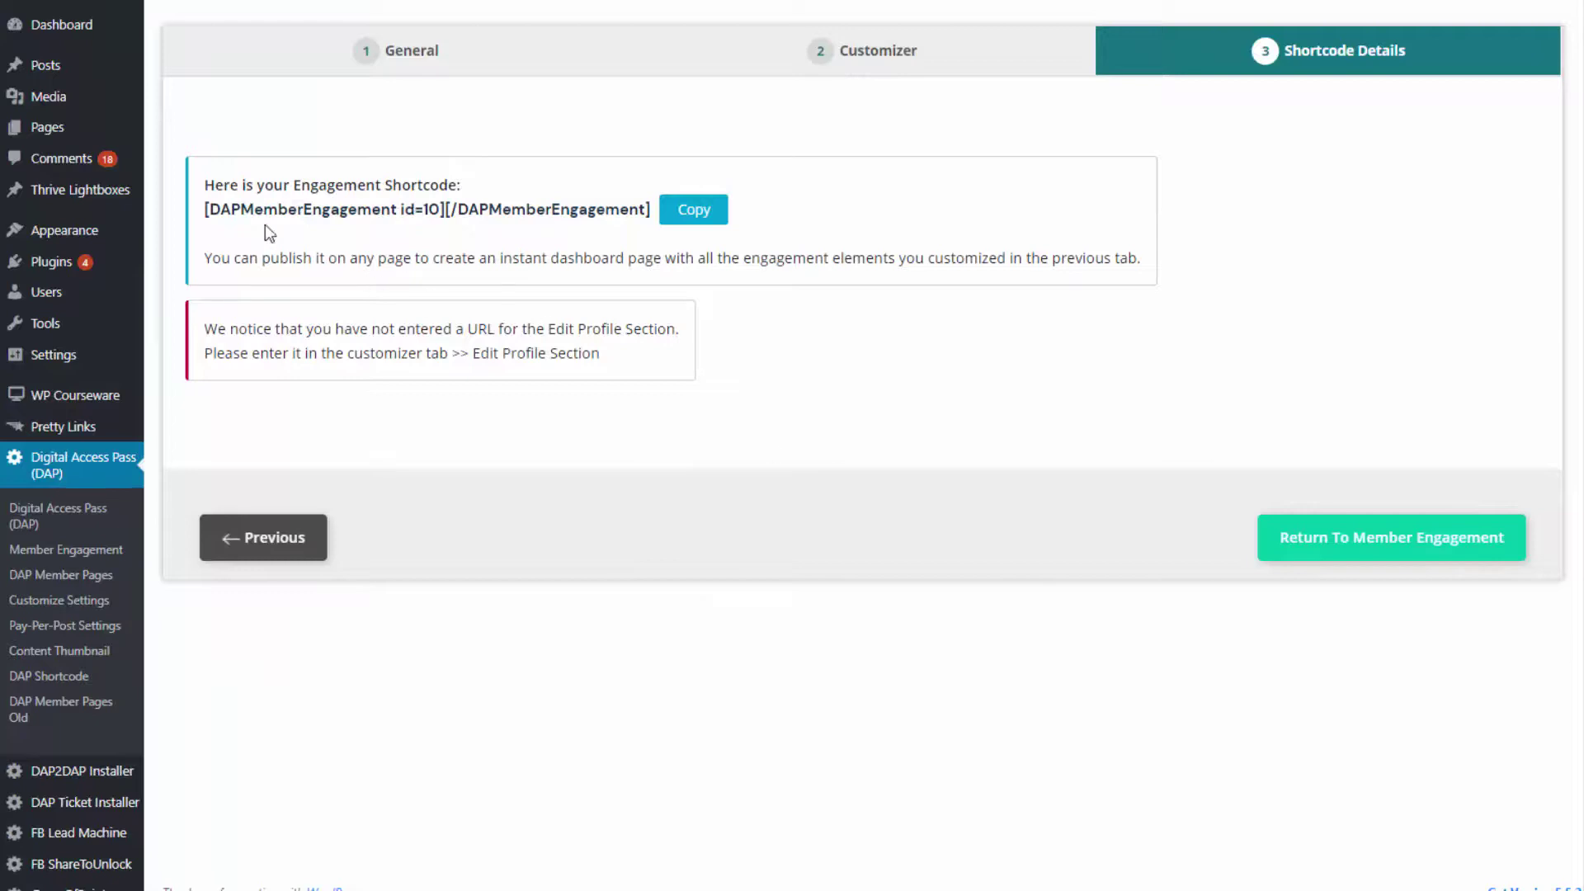
pyautogui.click(682, 216)
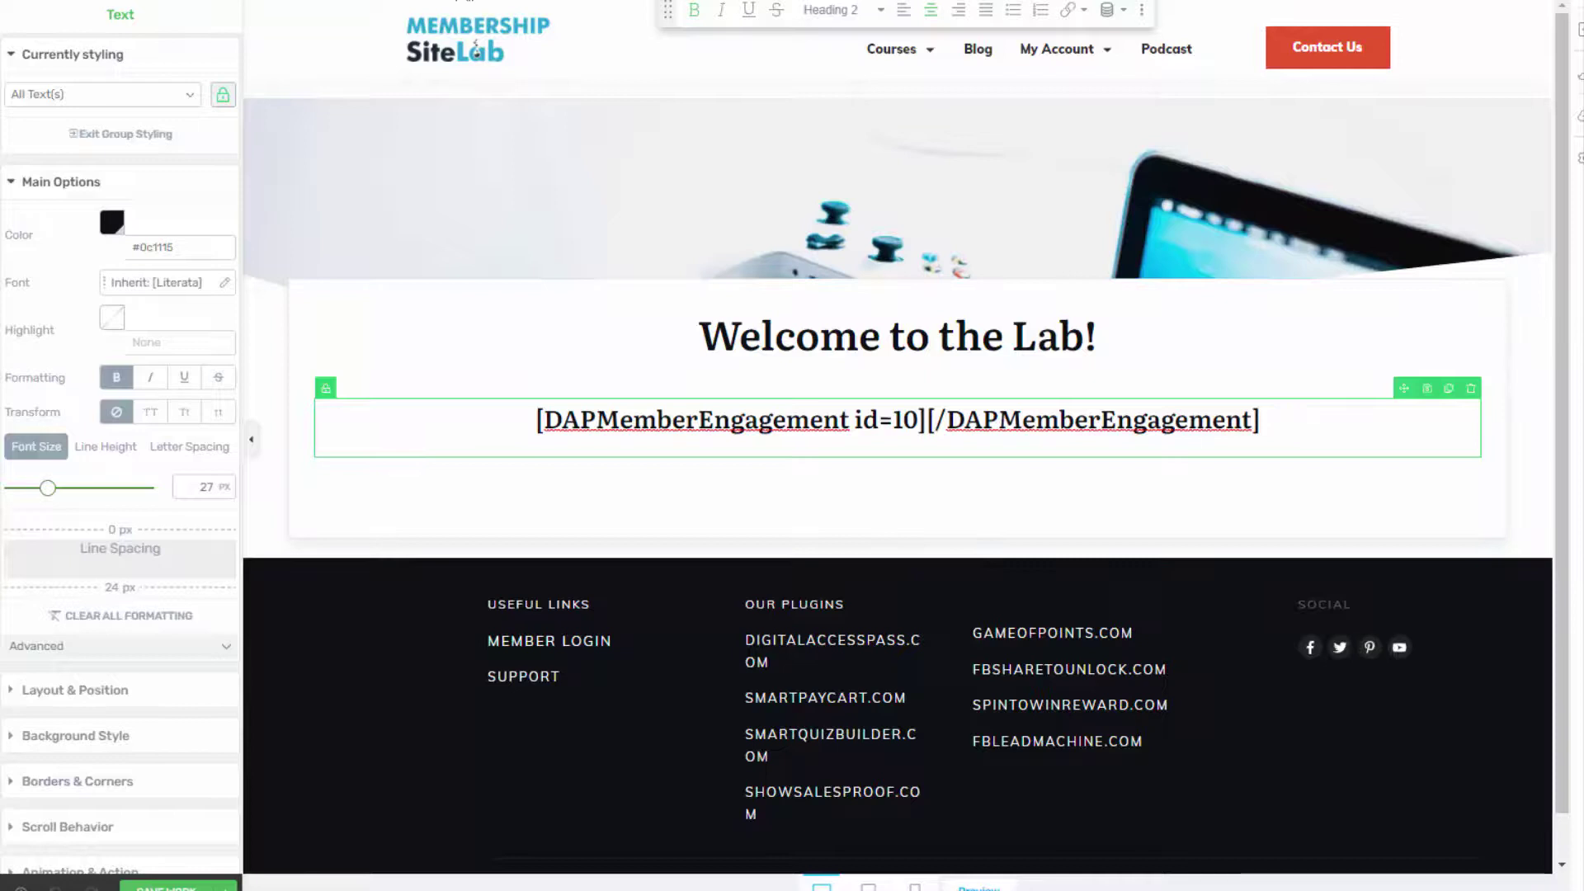
pyautogui.moveTo(1282, 425); pyautogui.dragTo(450, 399)
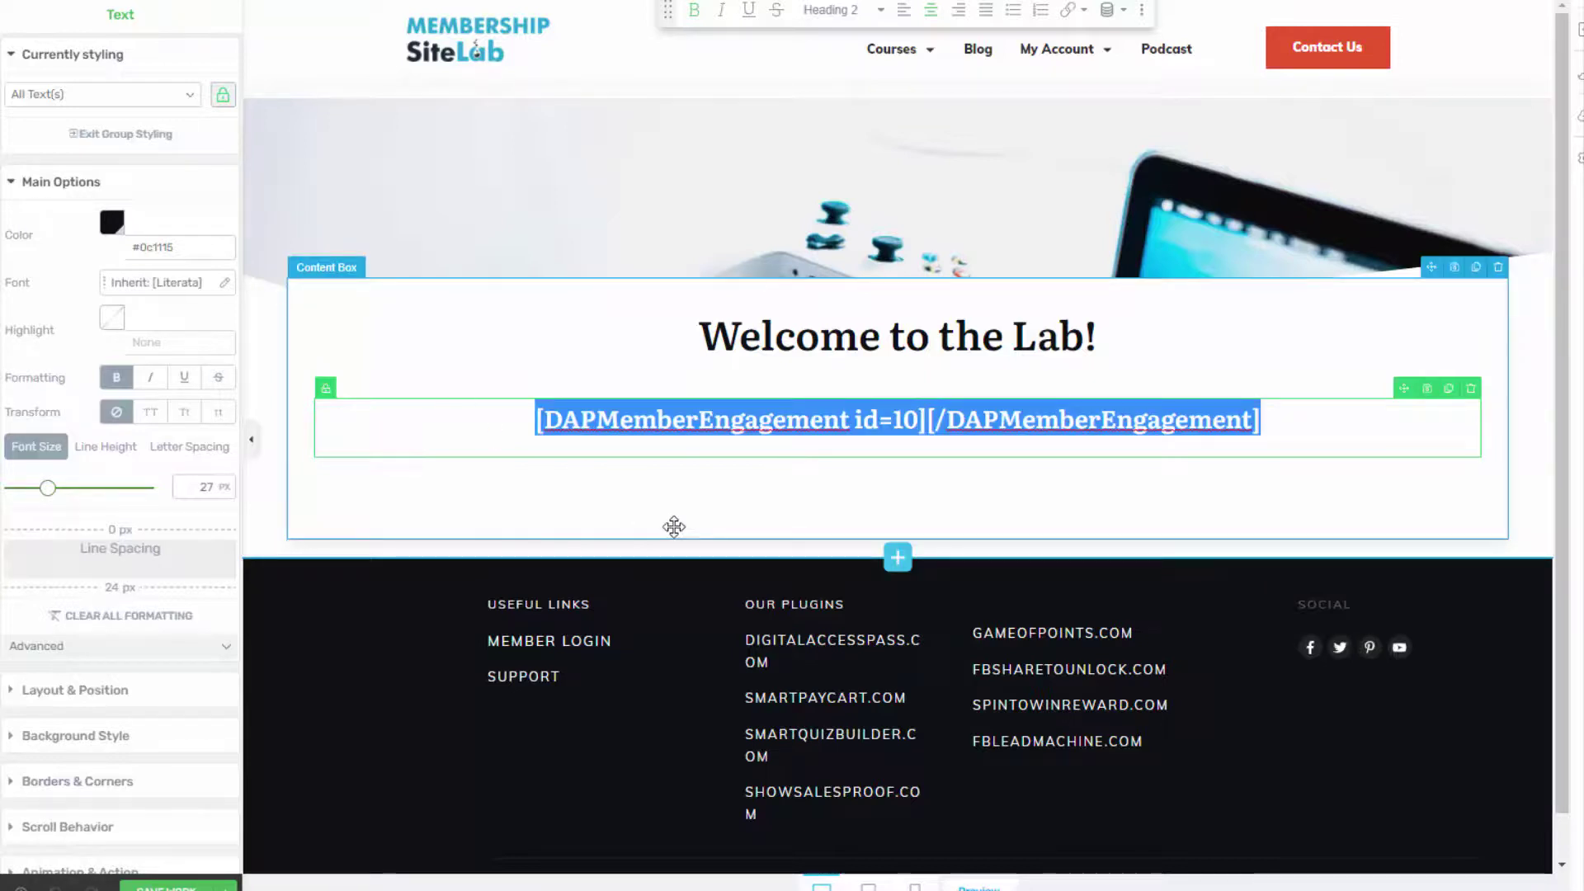
pyautogui.click(660, 520)
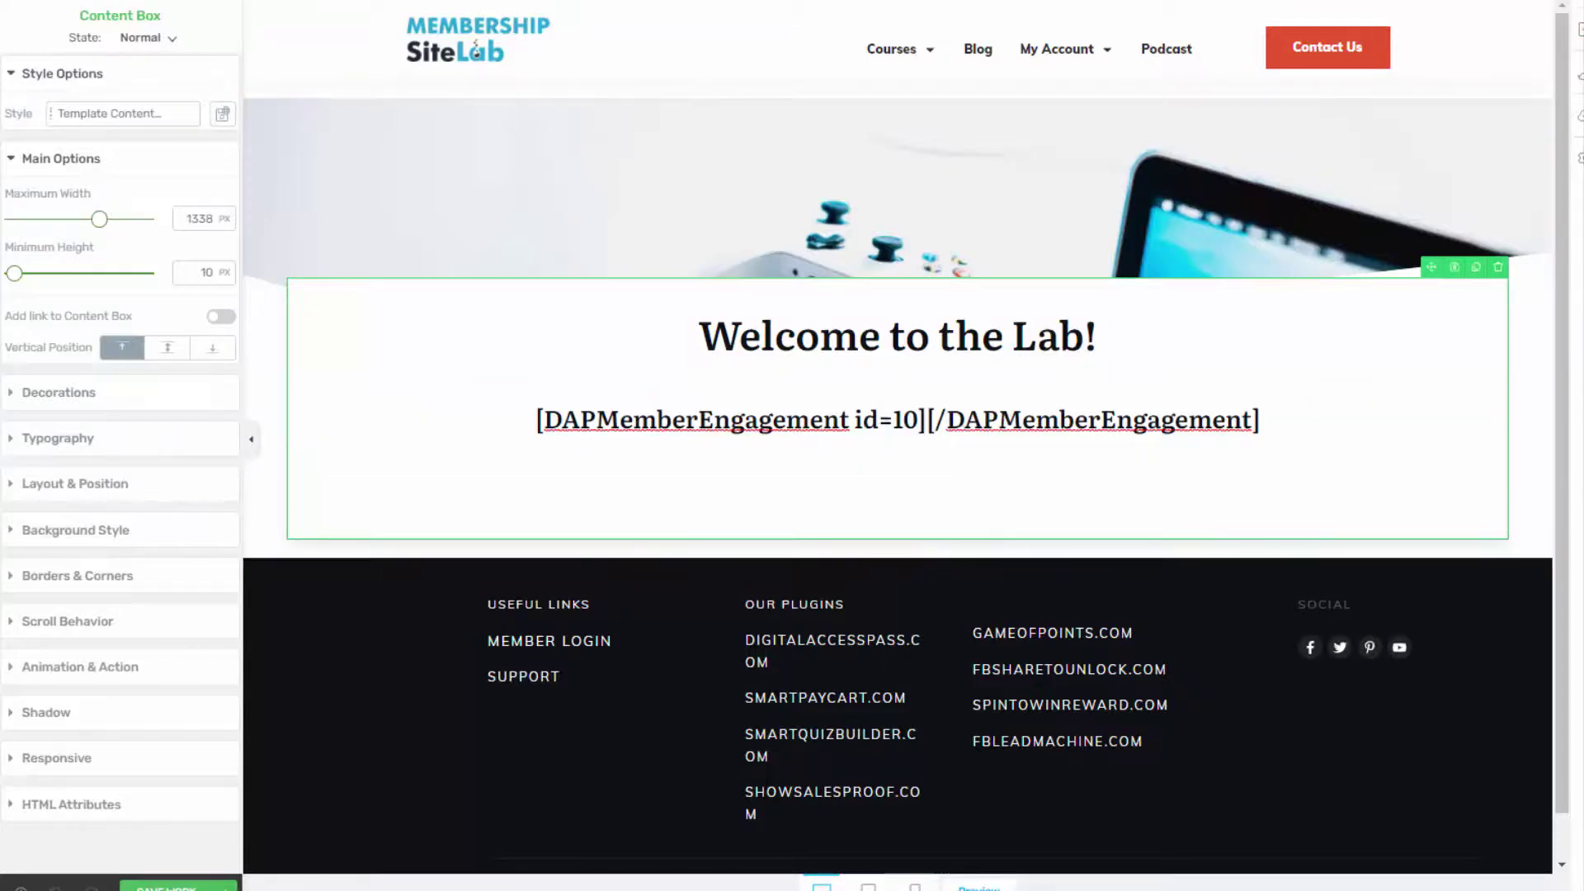
pyautogui.click(999, 419)
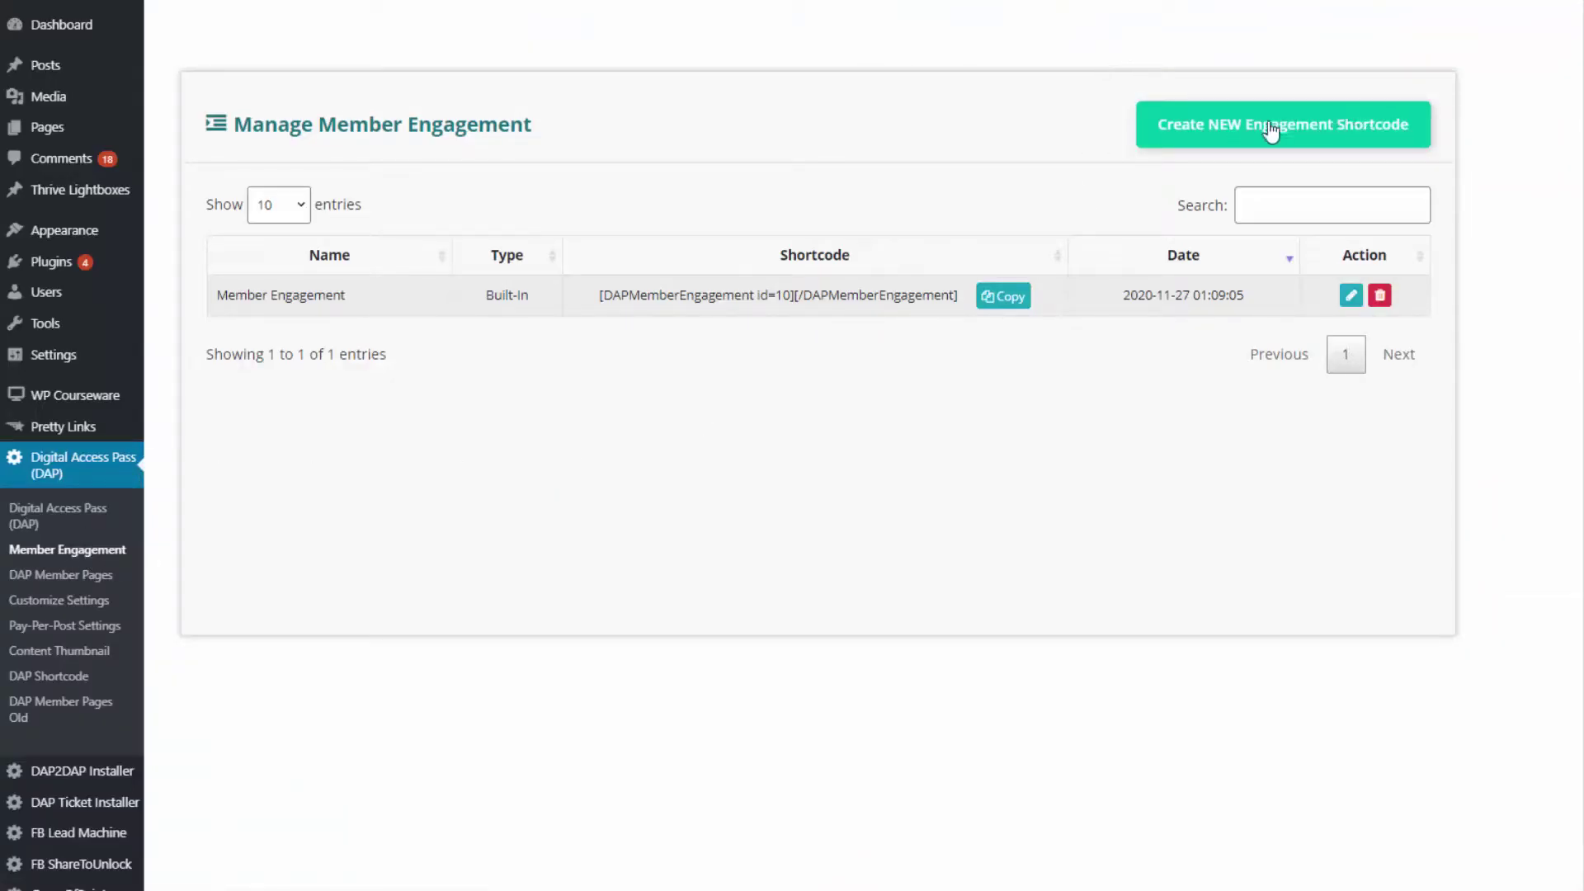
# Start a new engagement shortcode and look over the Not Enrolled display setting.
pyautogui.click(1325, 138)
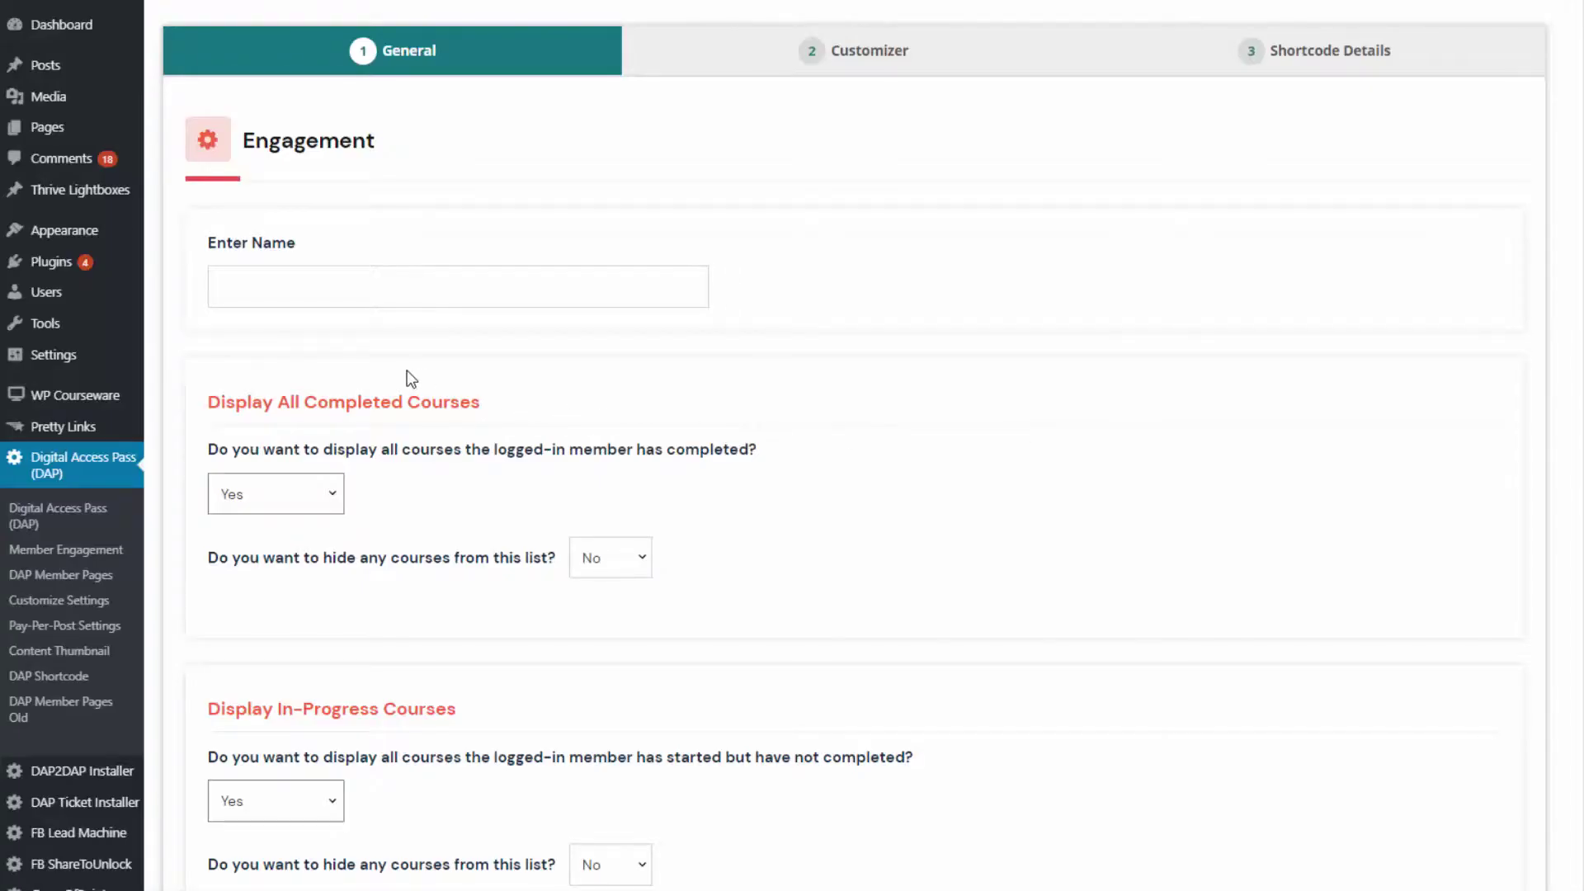
pyautogui.scroll(-2, 410, 379)
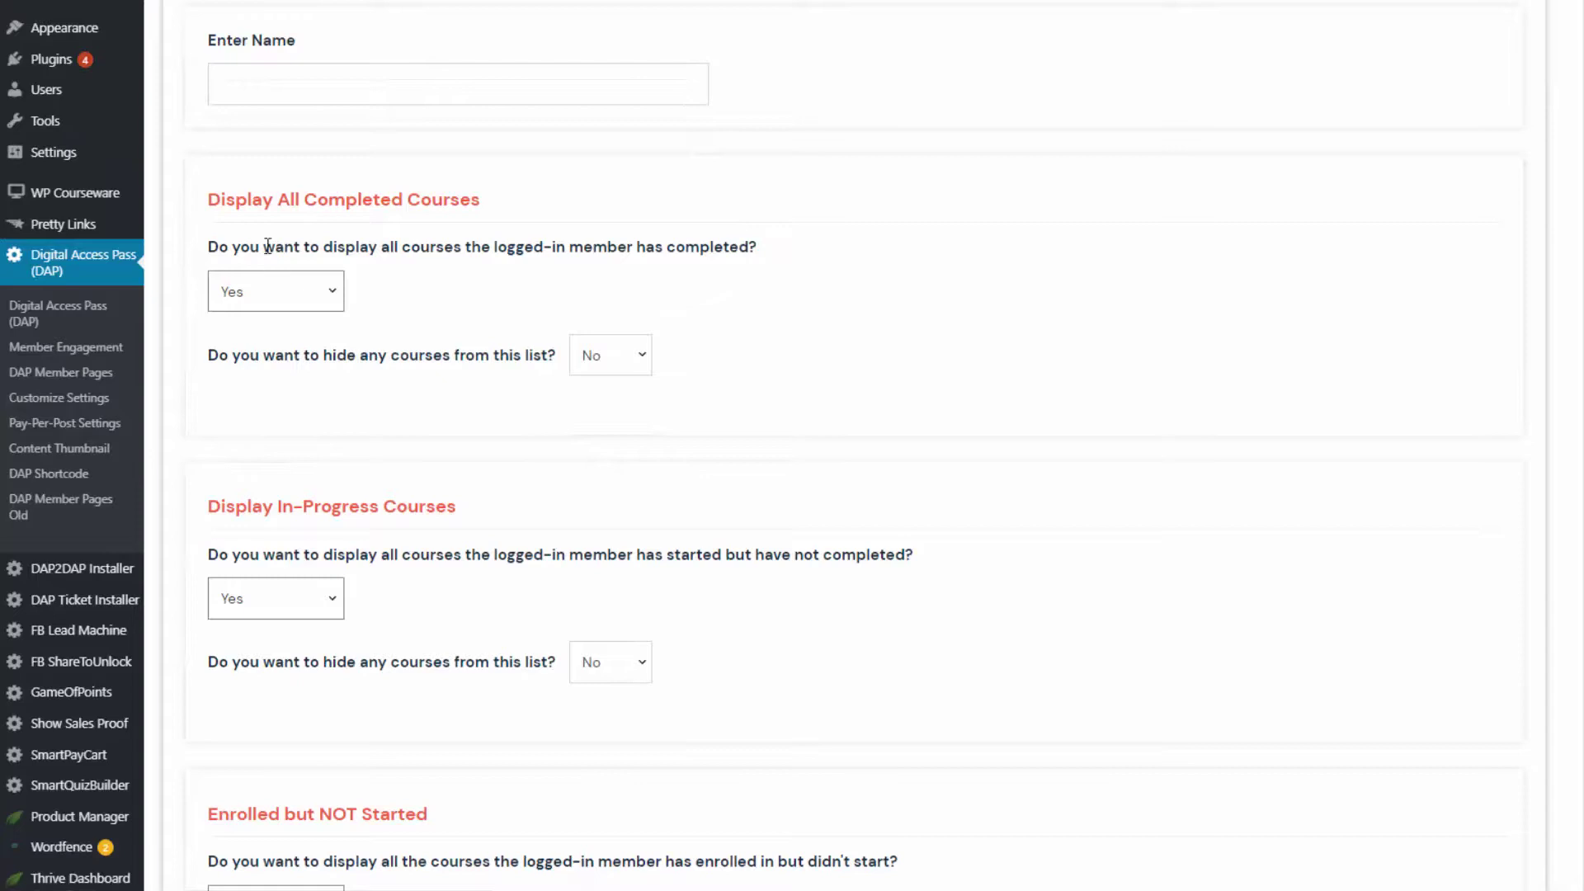
pyautogui.scroll(-5, 313, 488)
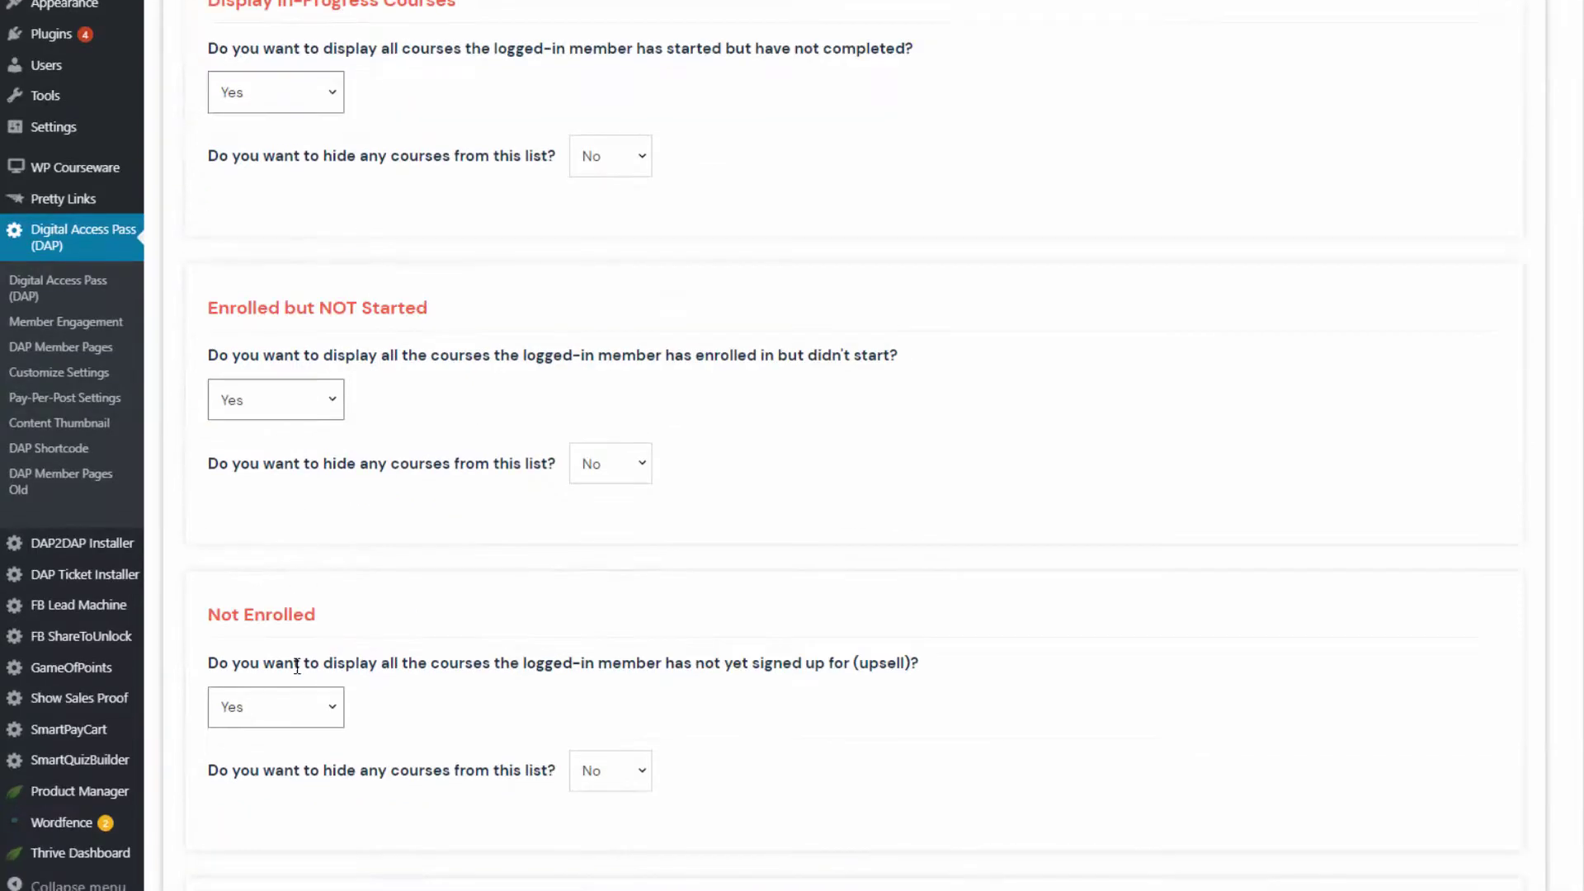
pyautogui.click(287, 707)
pyautogui.scroll(-4, 486, 693)
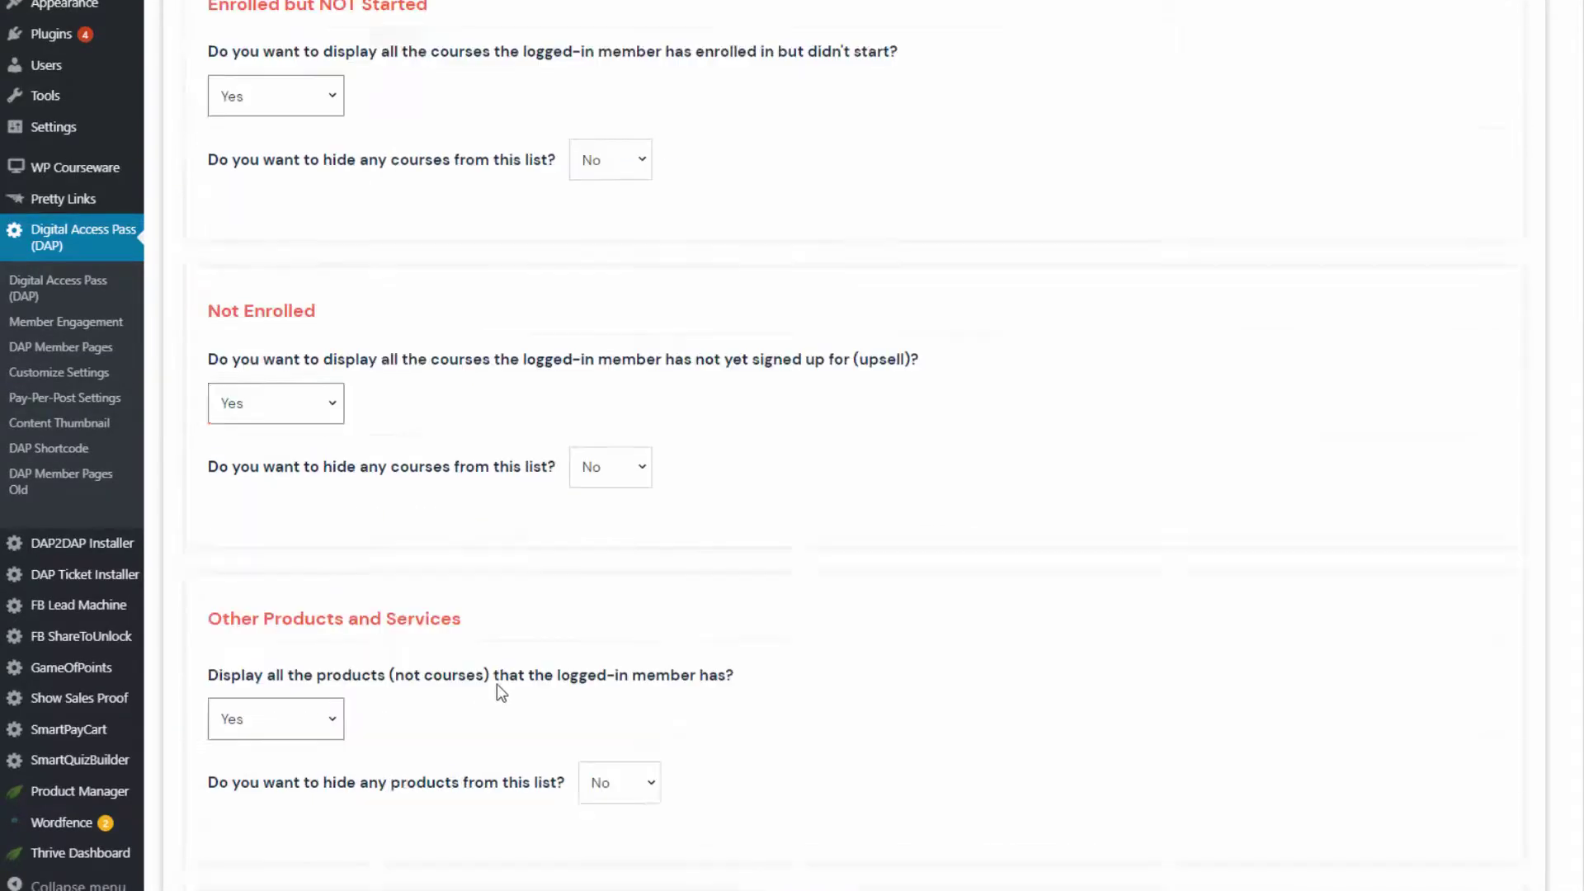
pyautogui.scroll(11, 693, 578)
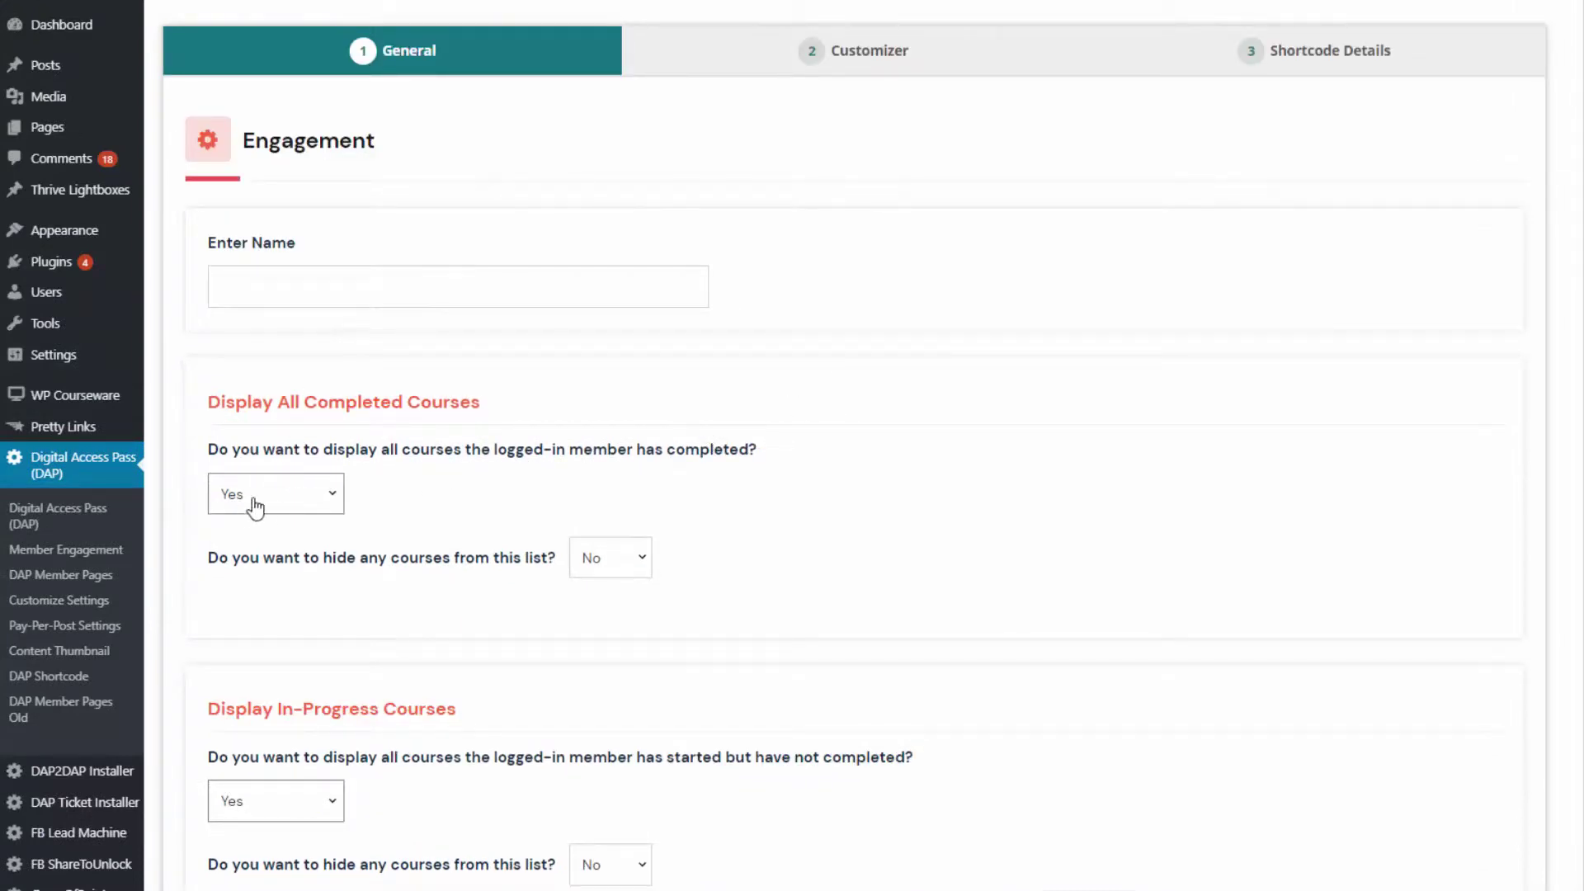
pyautogui.scroll(-2, 345, 613)
# Set In-Progress Courses and Enrolled but NOT Started display to No.
pyautogui.click(313, 603)
pyautogui.click(280, 650)
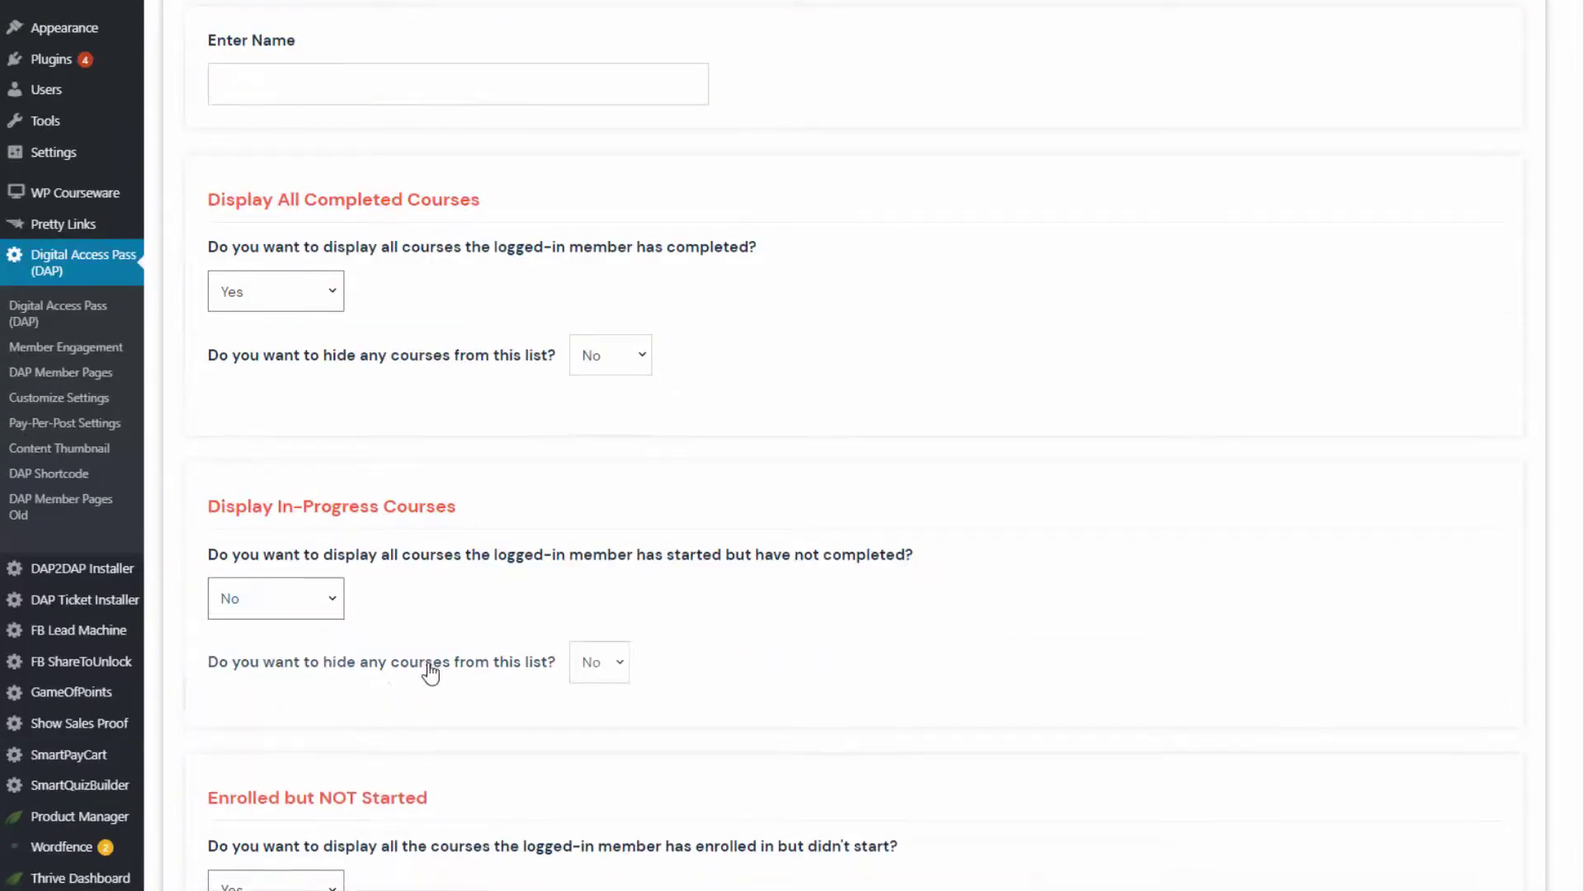
pyautogui.scroll(-1, 308, 709)
pyautogui.click(301, 709)
pyautogui.click(287, 753)
# Open Template 1 in the customizer.
pyautogui.scroll(3, 584, 341)
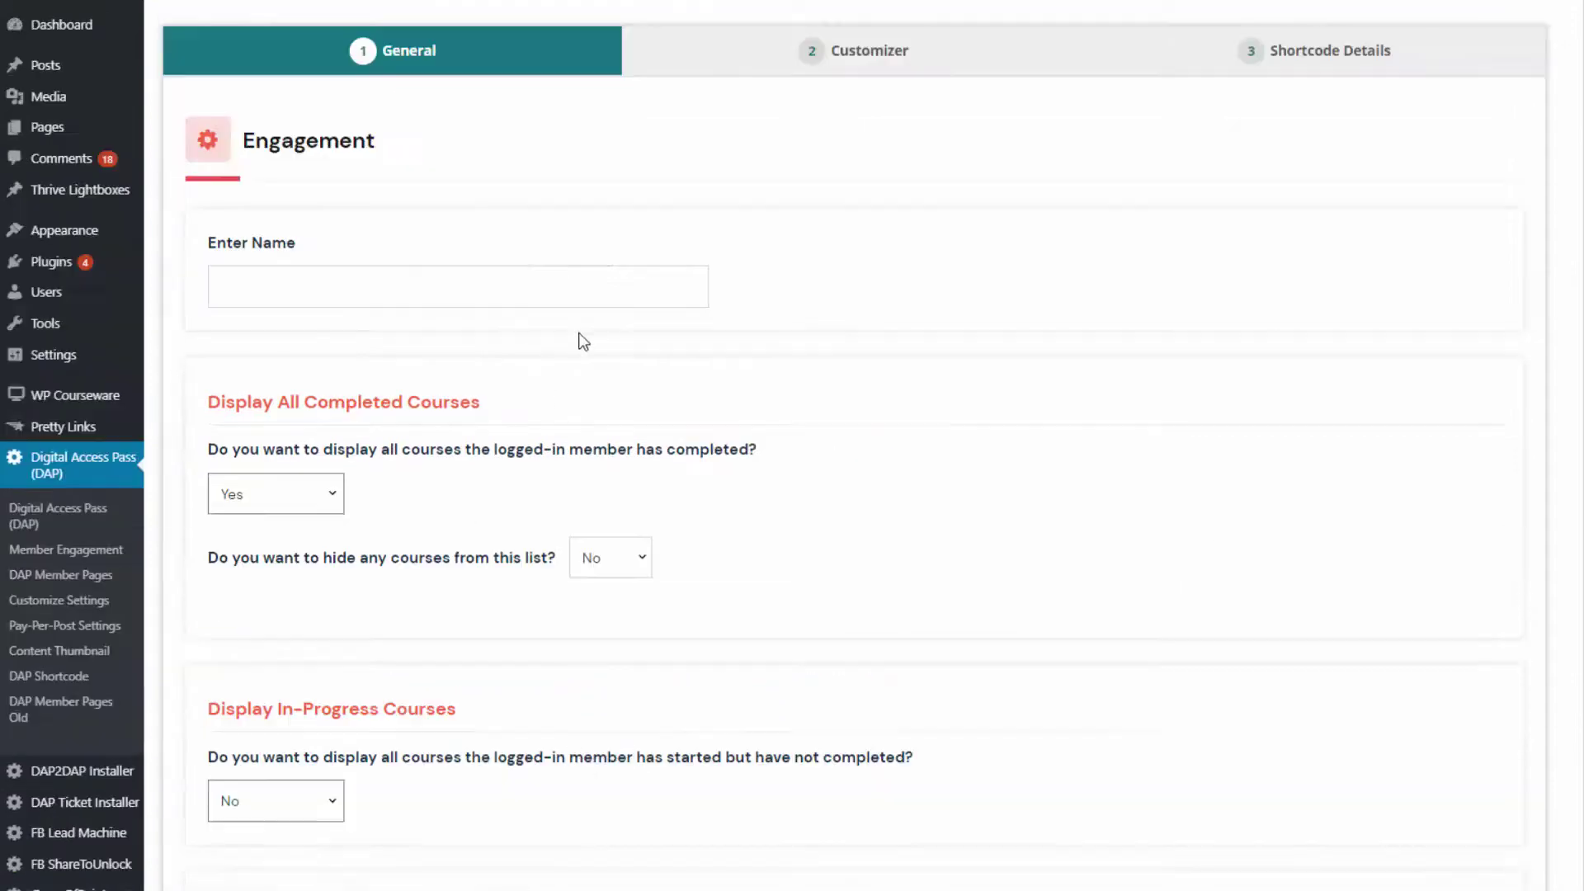
pyautogui.scroll(-10, 283, 519)
pyautogui.moveTo(411, 521)
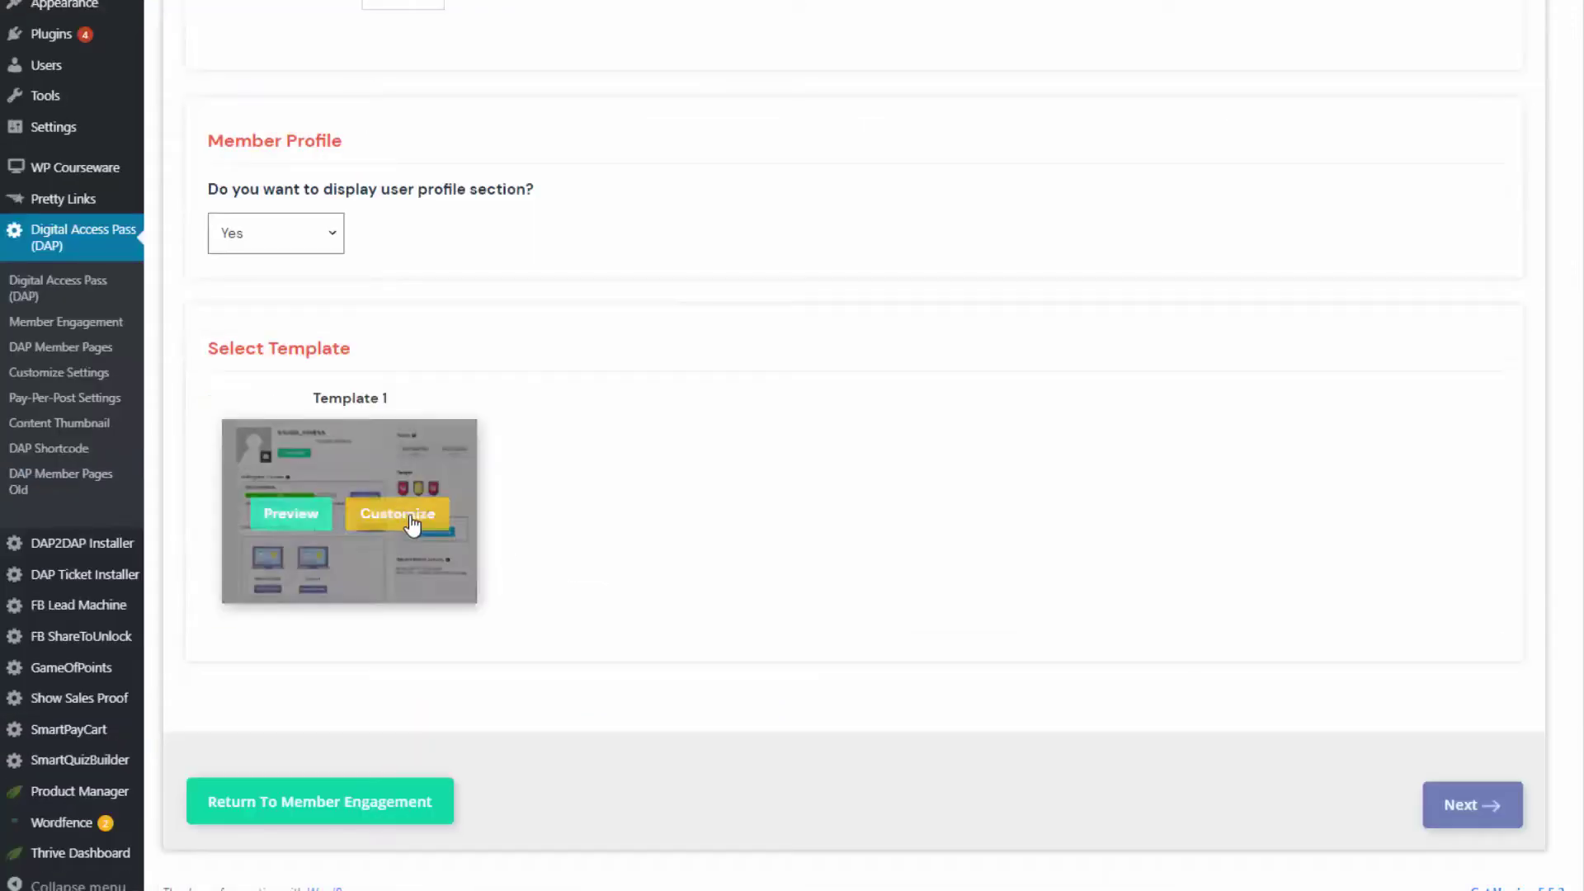
pyautogui.click(414, 521)
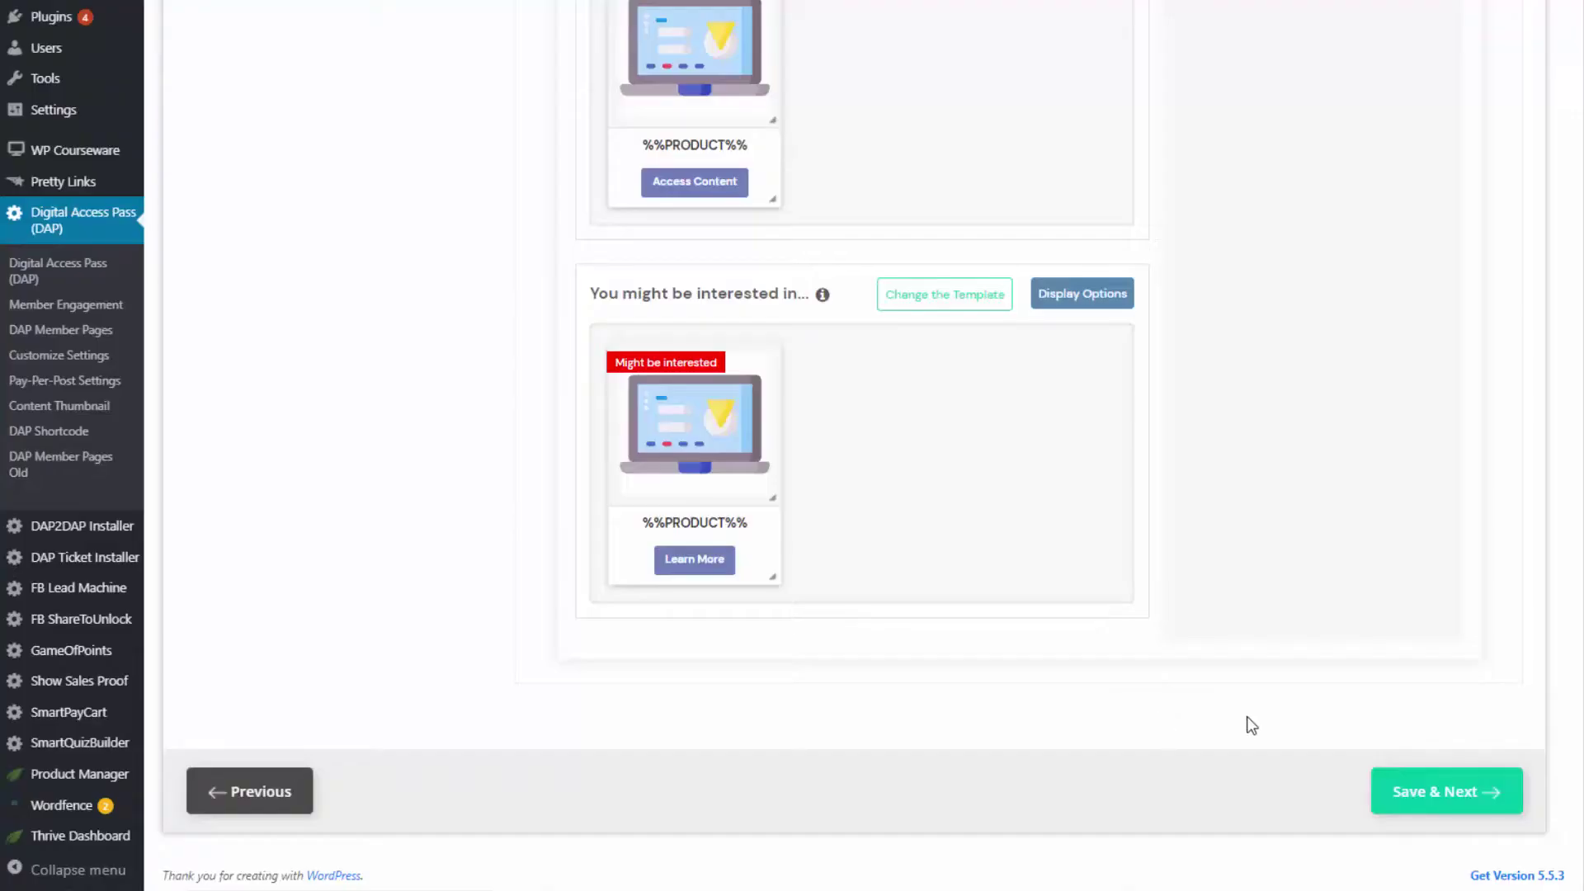
# Save the engagement settings and review the General tab options.
pyautogui.click(1477, 796)
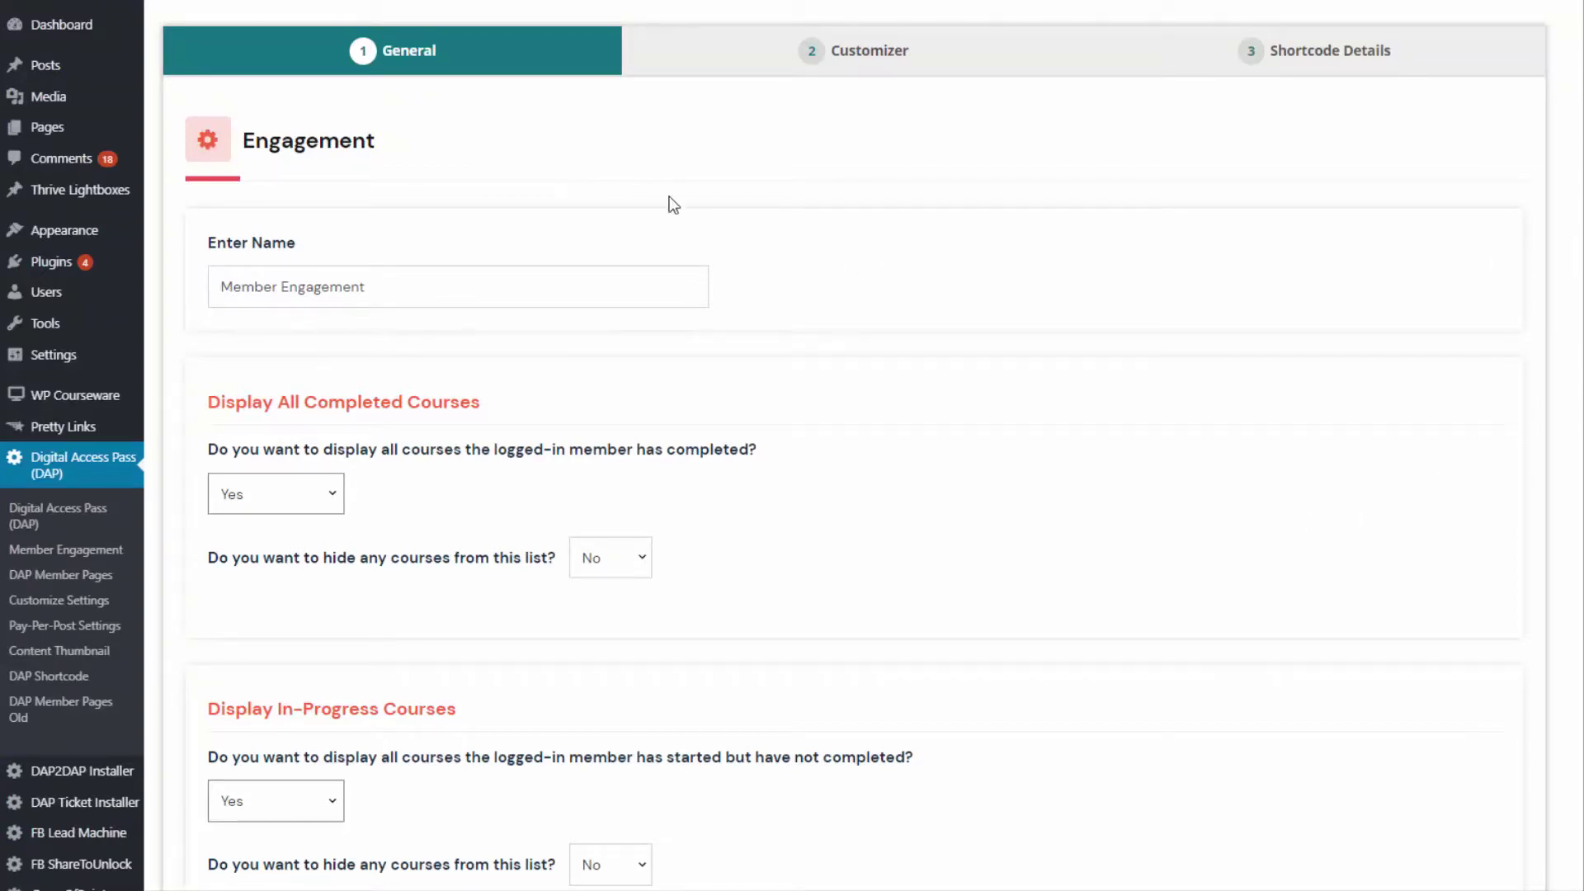
pyautogui.scroll(-20, 600, 183)
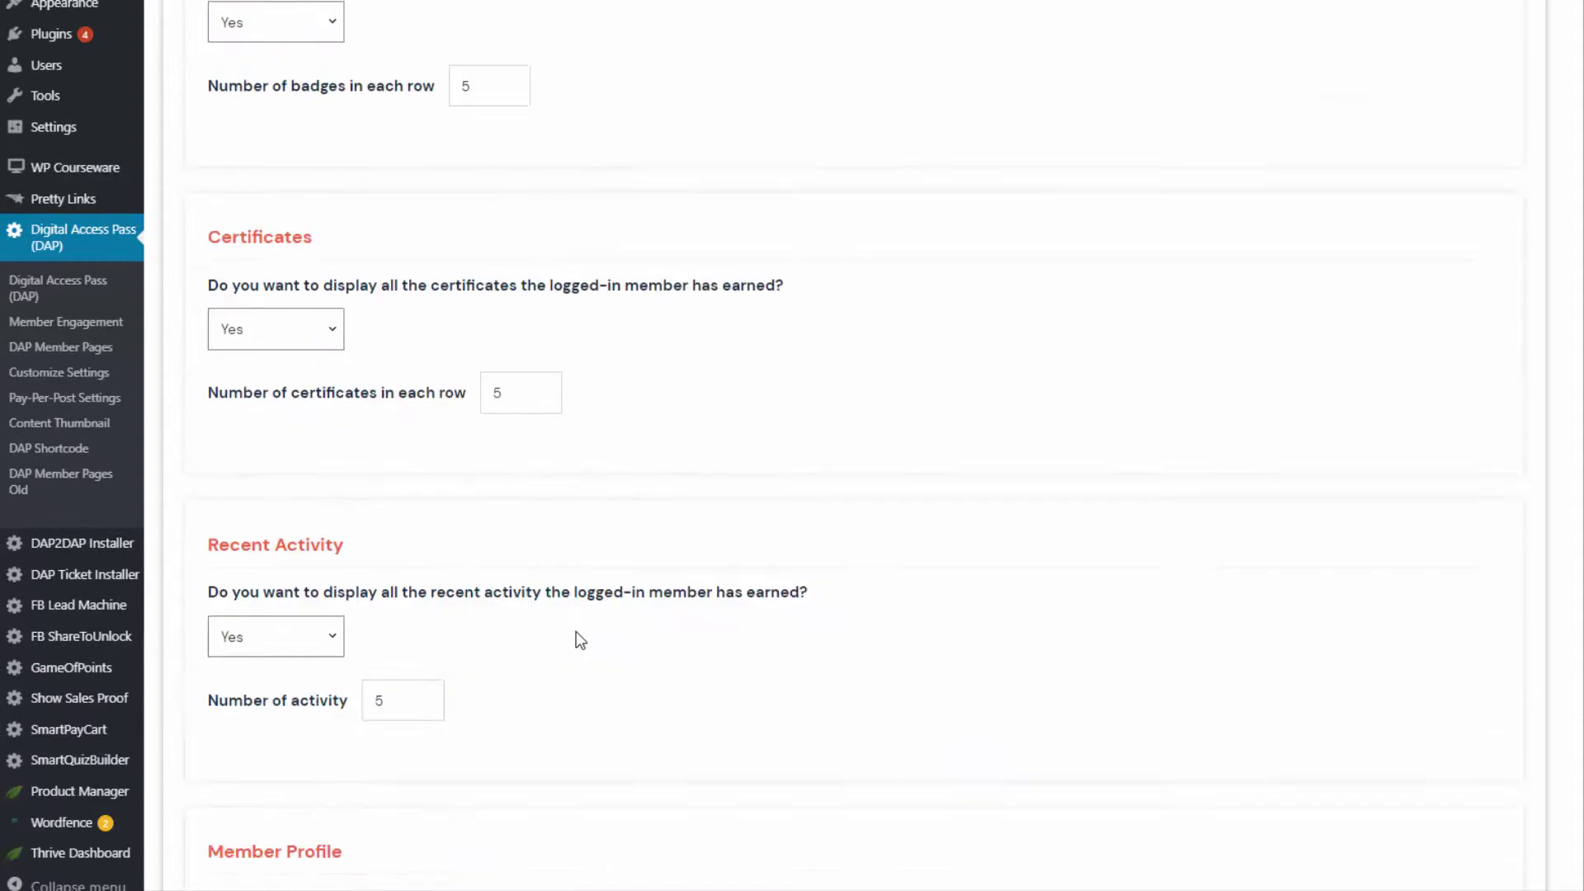
pyautogui.scroll(20, 771, 105)
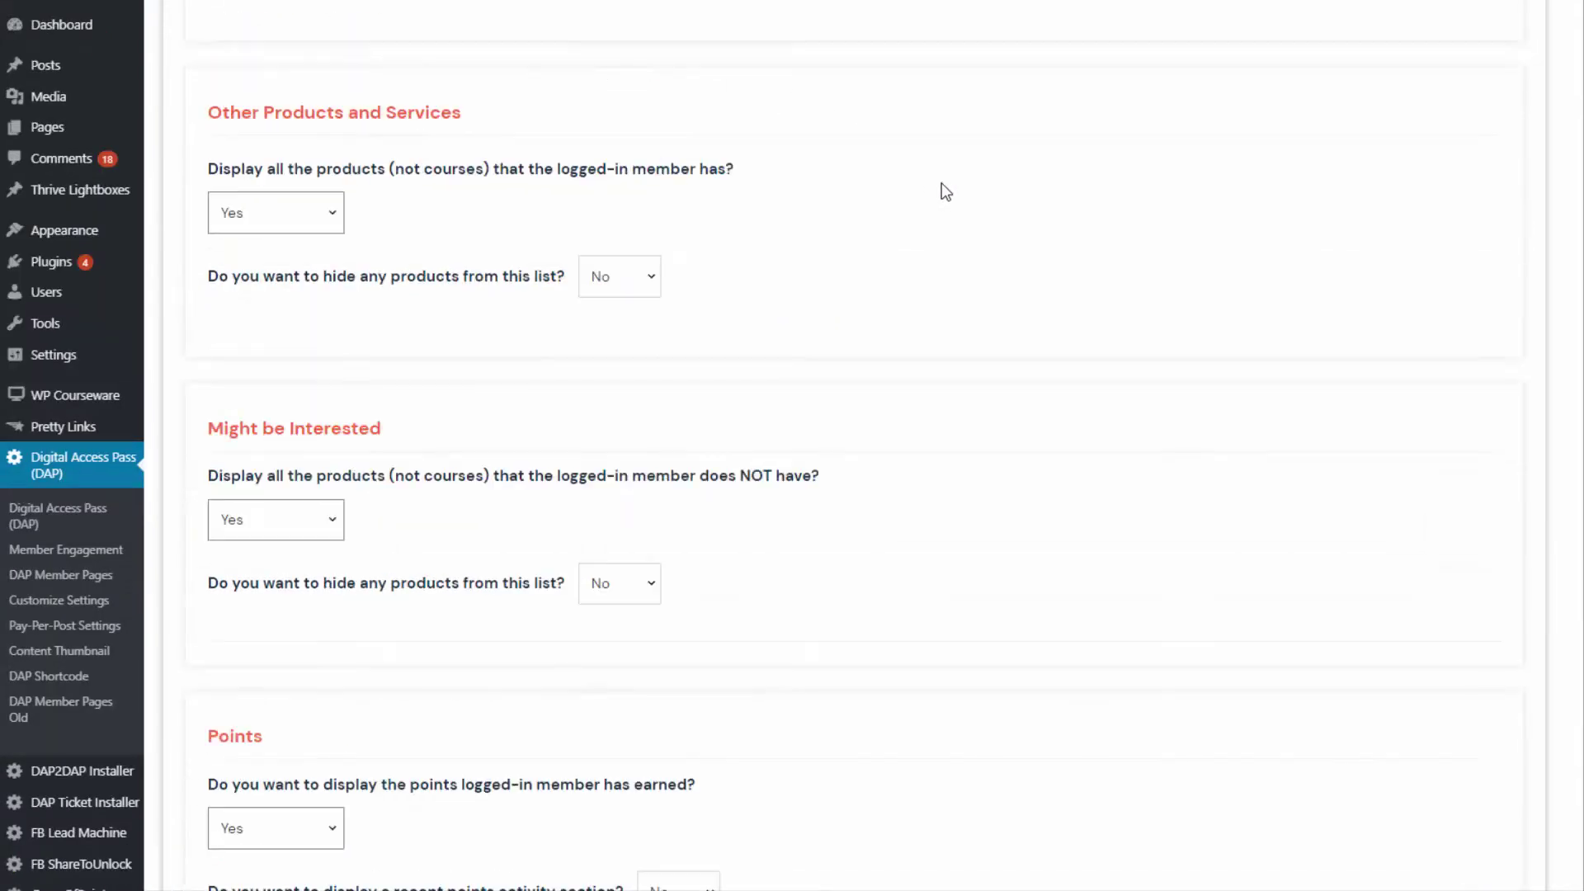
# Switch to the Customizer and scroll through the template preview's course sections.
pyautogui.click(854, 58)
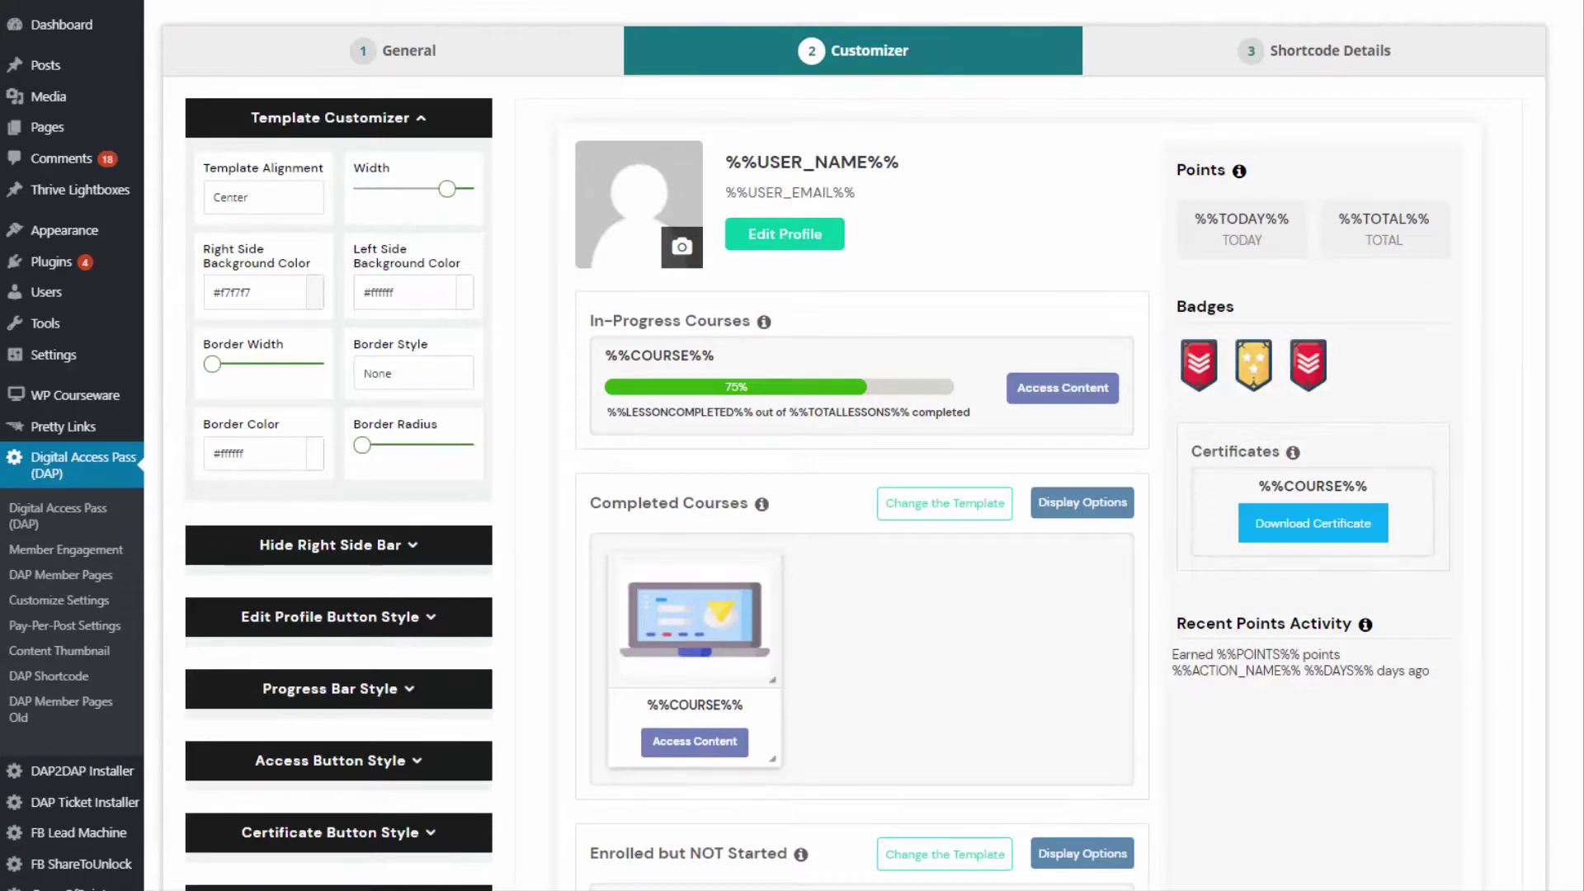
pyautogui.scroll(-8, 858, 446)
pyautogui.scroll(-5, 862, 446)
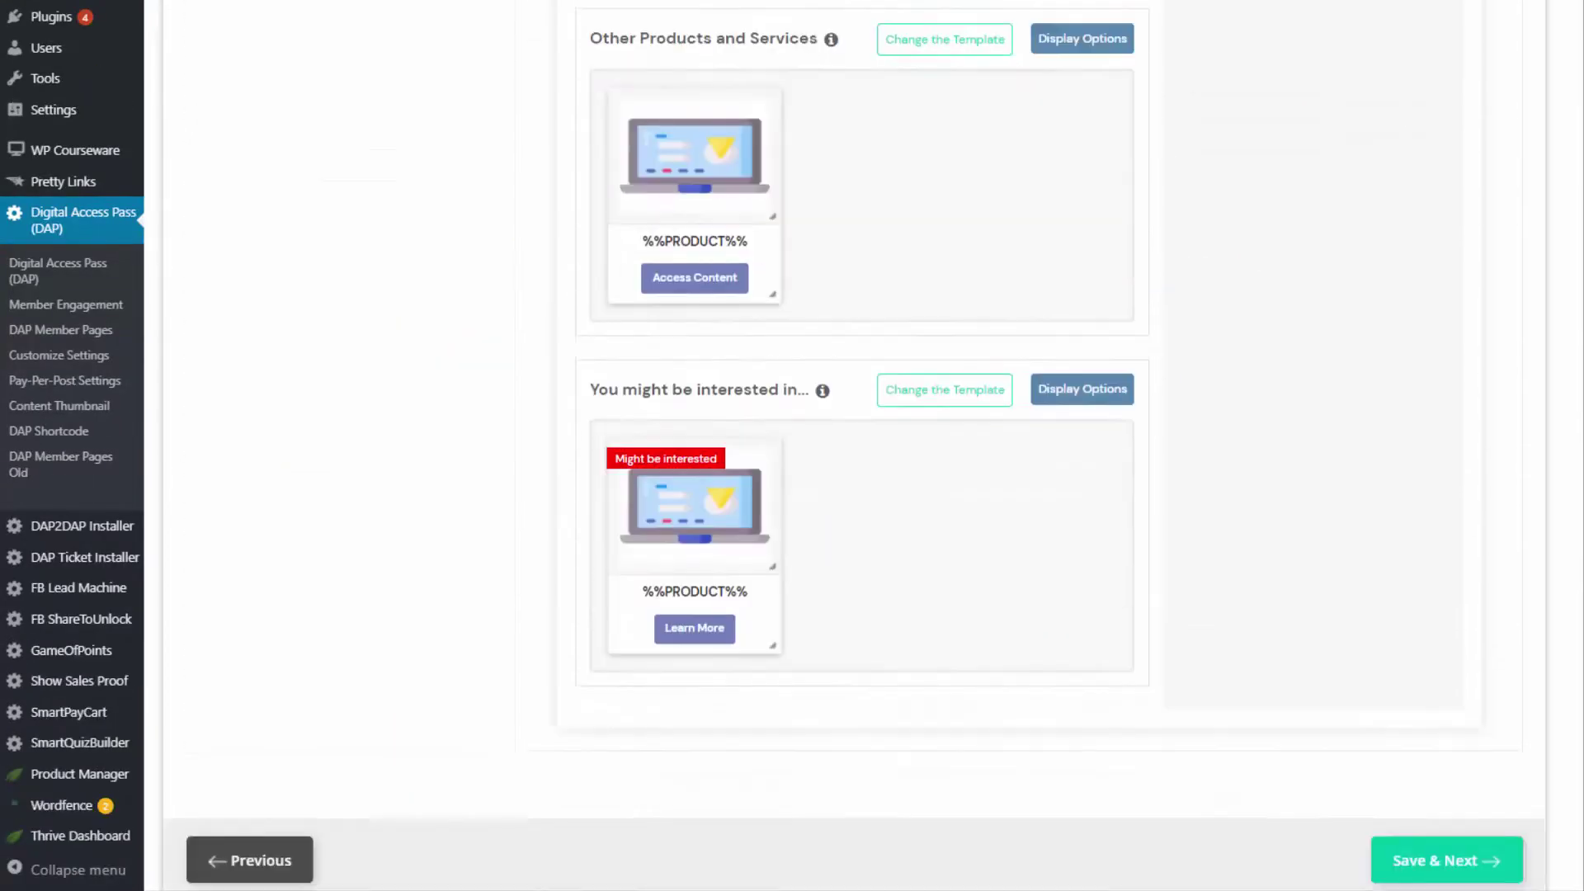
pyautogui.scroll(10, 1262, 272)
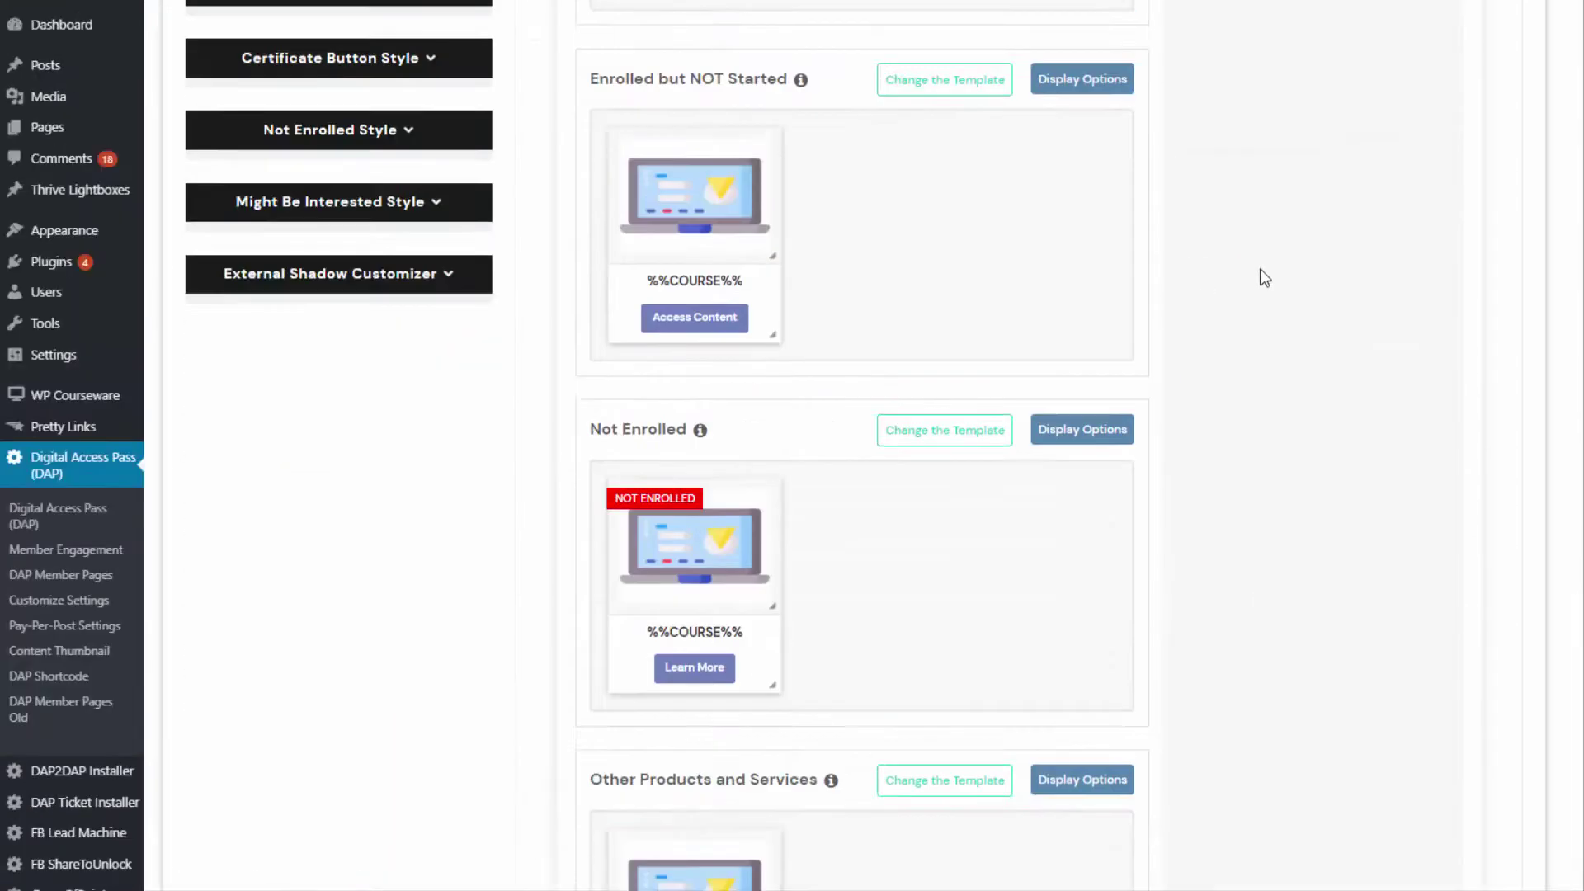
# Show the Shortcode Details step with the [DAPMemberEngagement id=7] shortcode copied.
pyautogui.click(1391, 72)
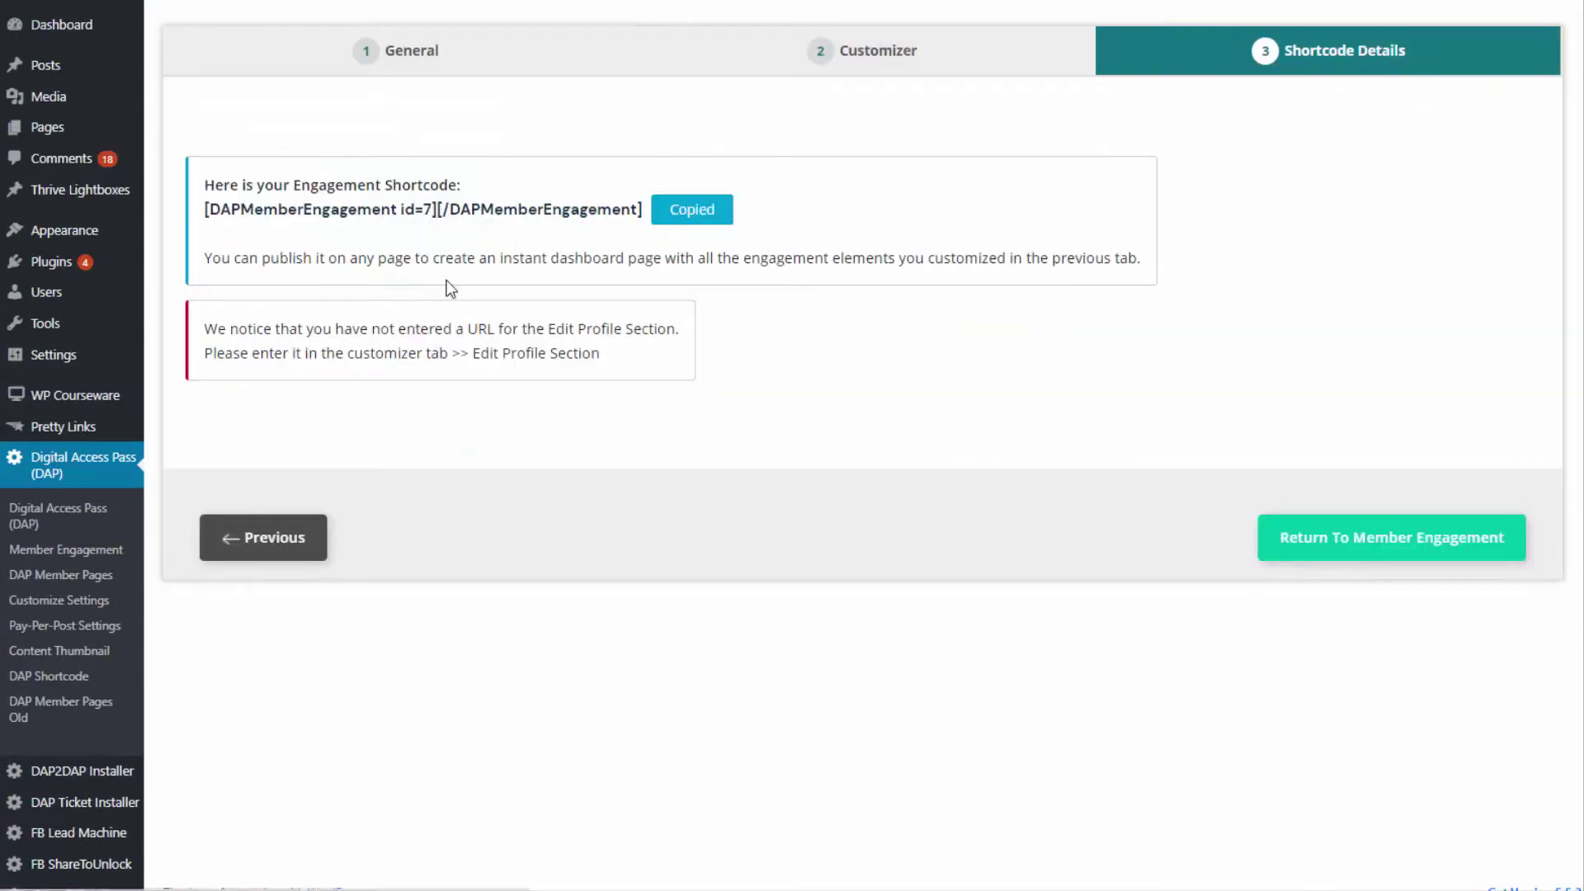